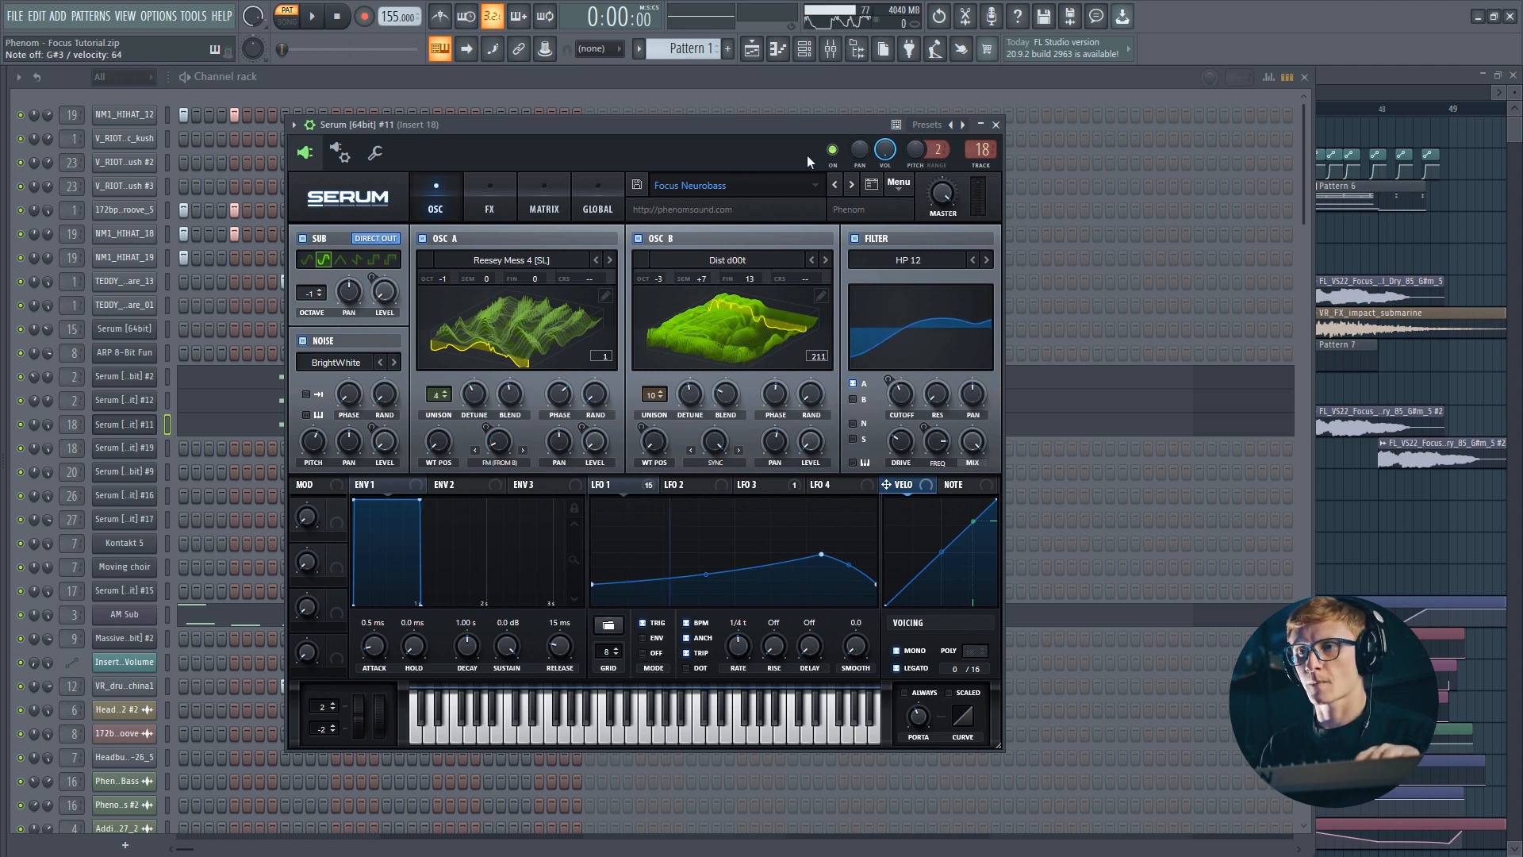
Reset the Serum instance from the Focus Neurobass patch to the Init preset
{"action": "left_click", "coordinate": [892, 188]}
{"action": "left_click", "coordinate": [928, 272]}
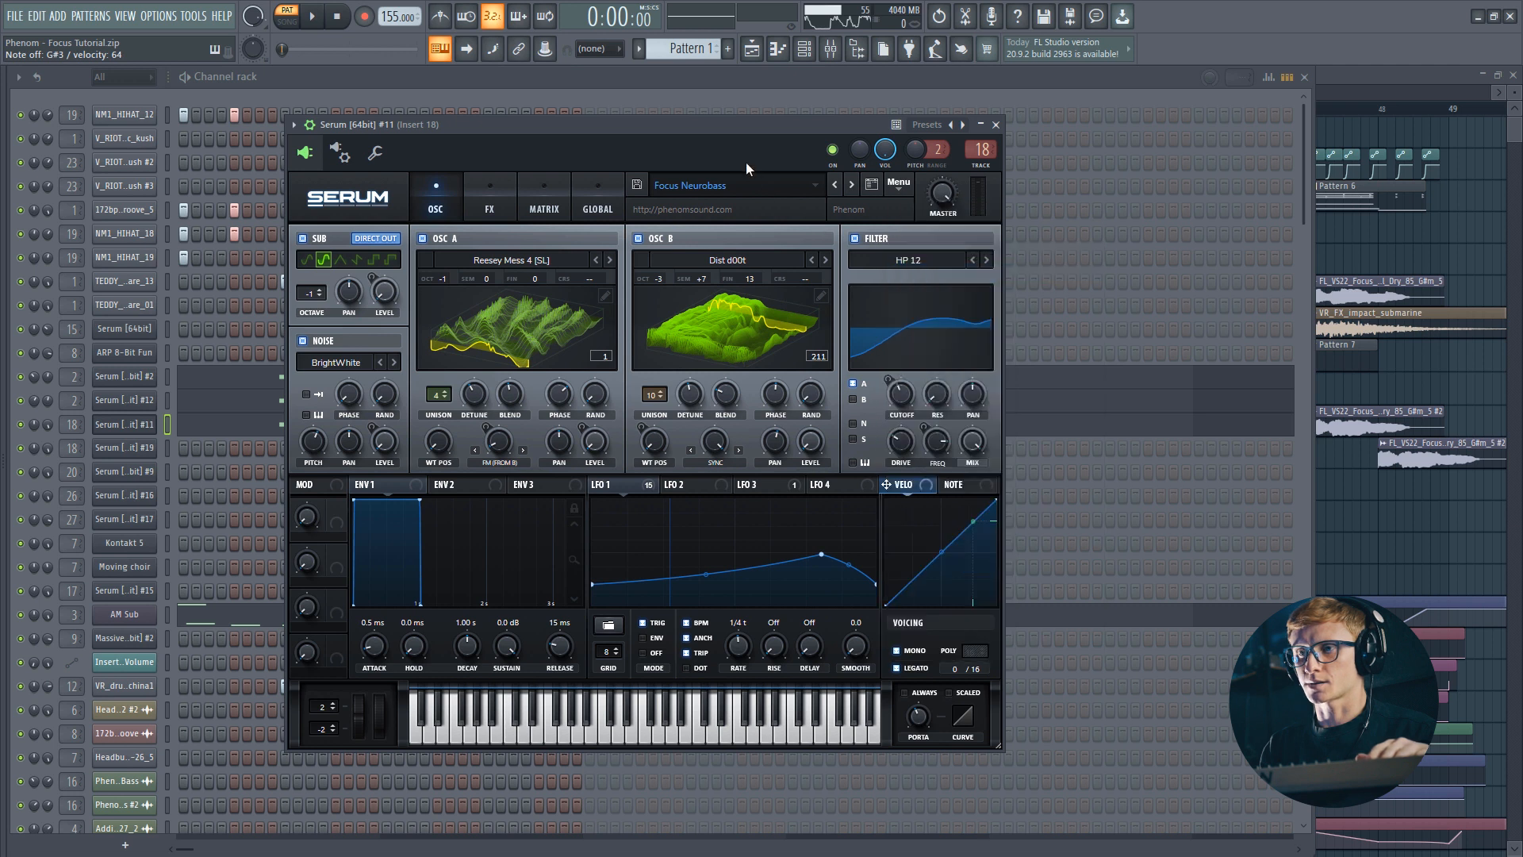
{"action": "left_click_drag", "start_coordinate": [737, 136], "coordinate": [733, 135]}
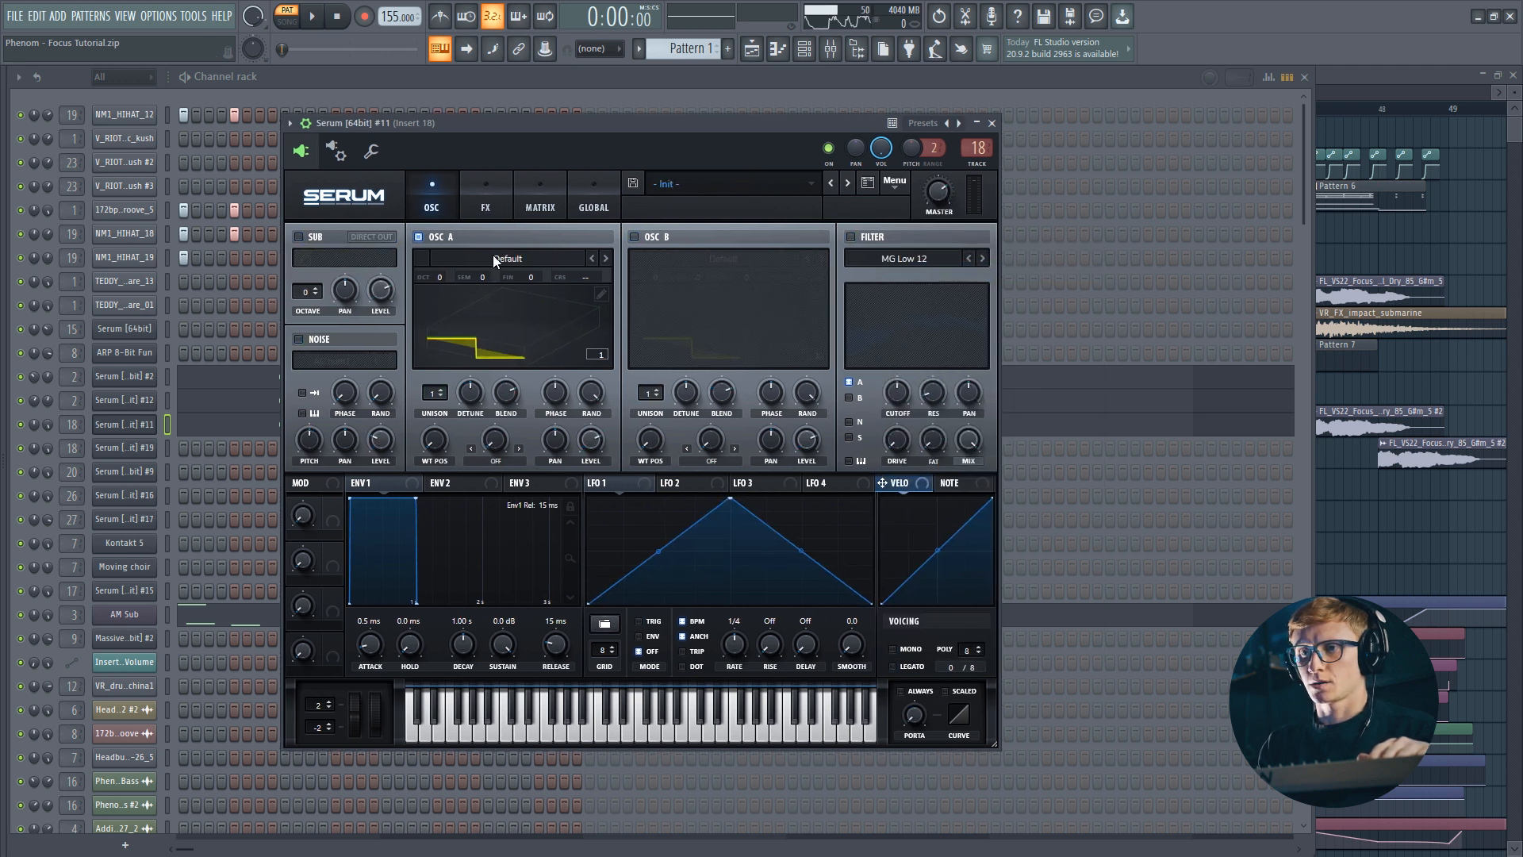
Load the spectral wavetable Reesey Mess 4 [SL] into oscillator A, with octave -1, 4 unison voices and level 0%
{"action": "left_click", "coordinate": [522, 256]}
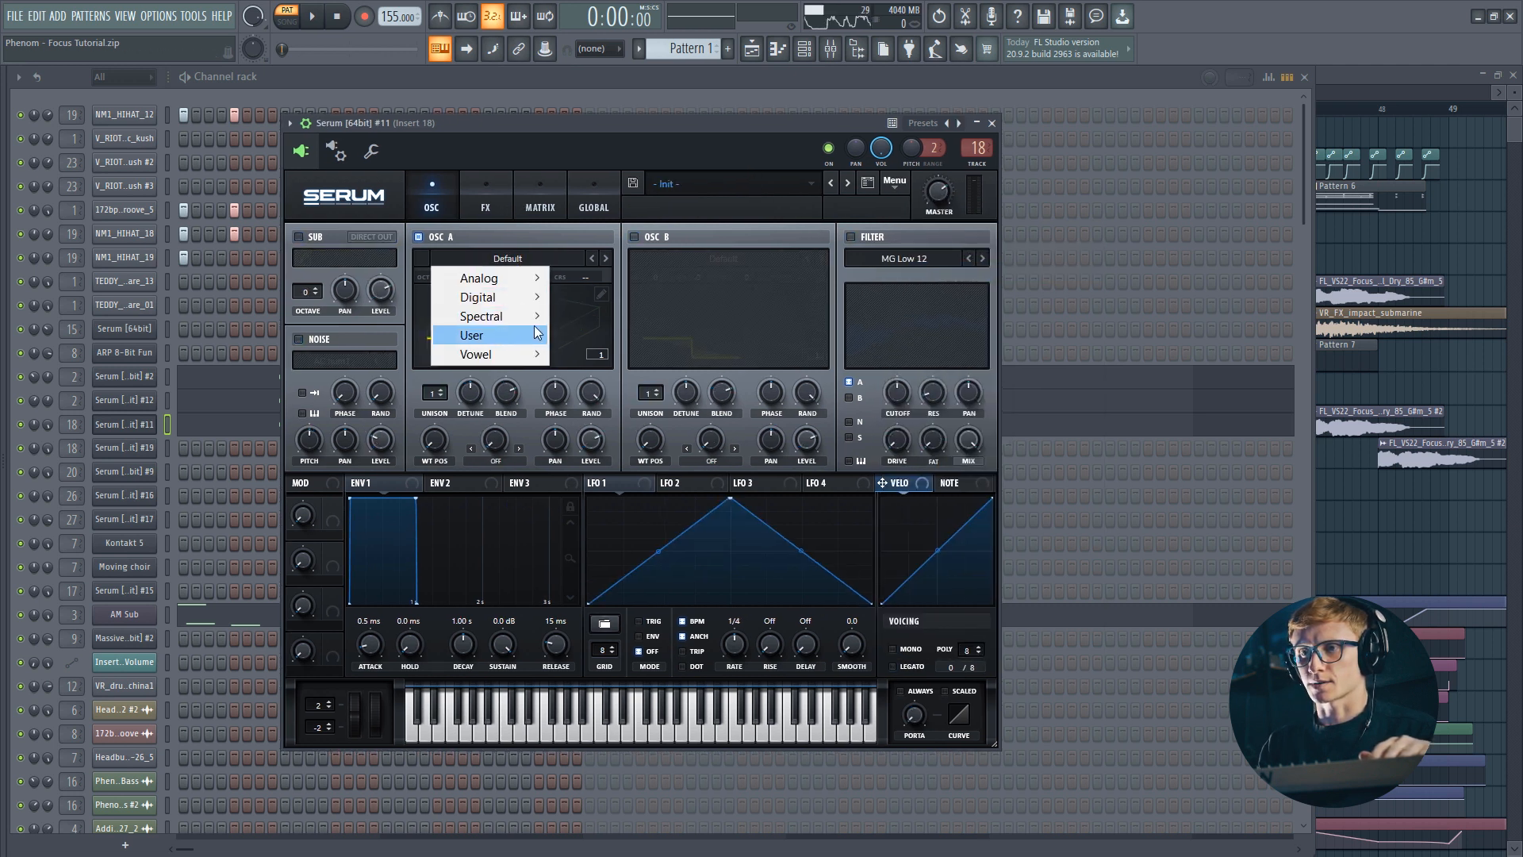
{"action": "mouse_move", "coordinate": [508, 315]}
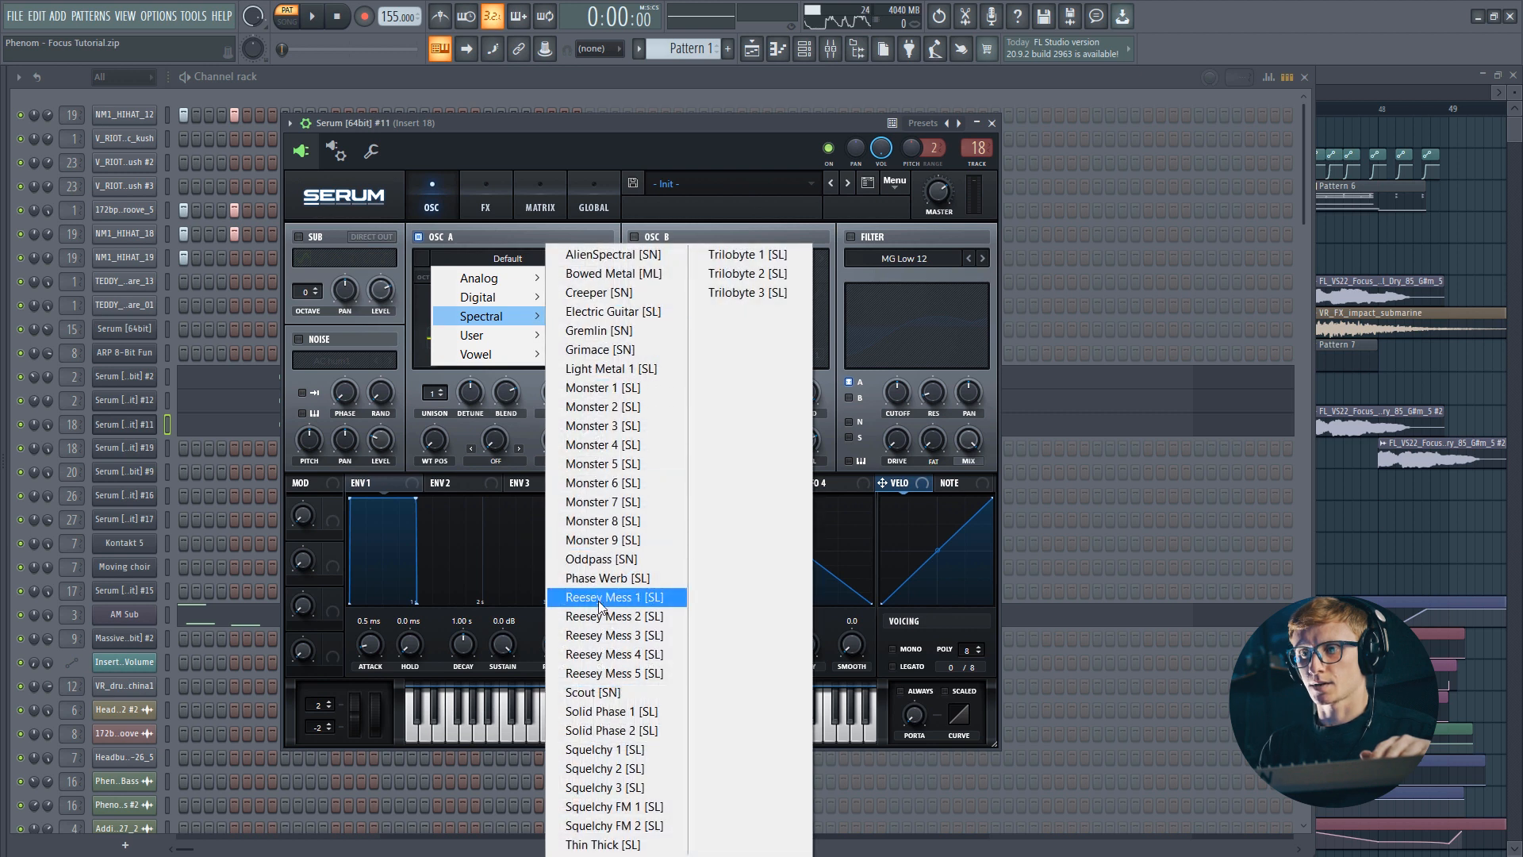
{"action": "left_click", "coordinate": [584, 655]}
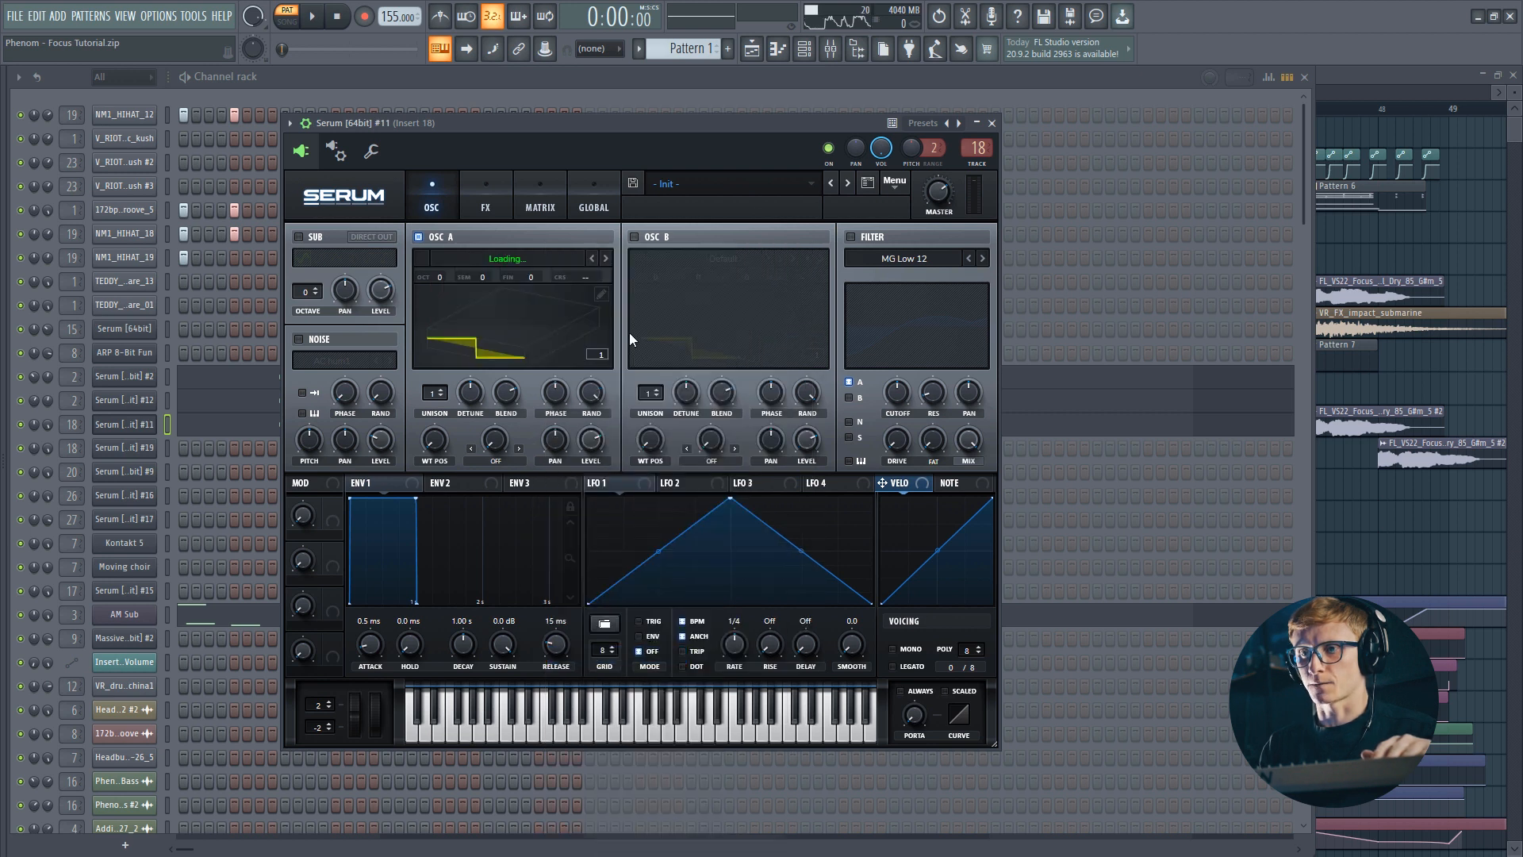
{"action": "left_click", "coordinate": [440, 279]}
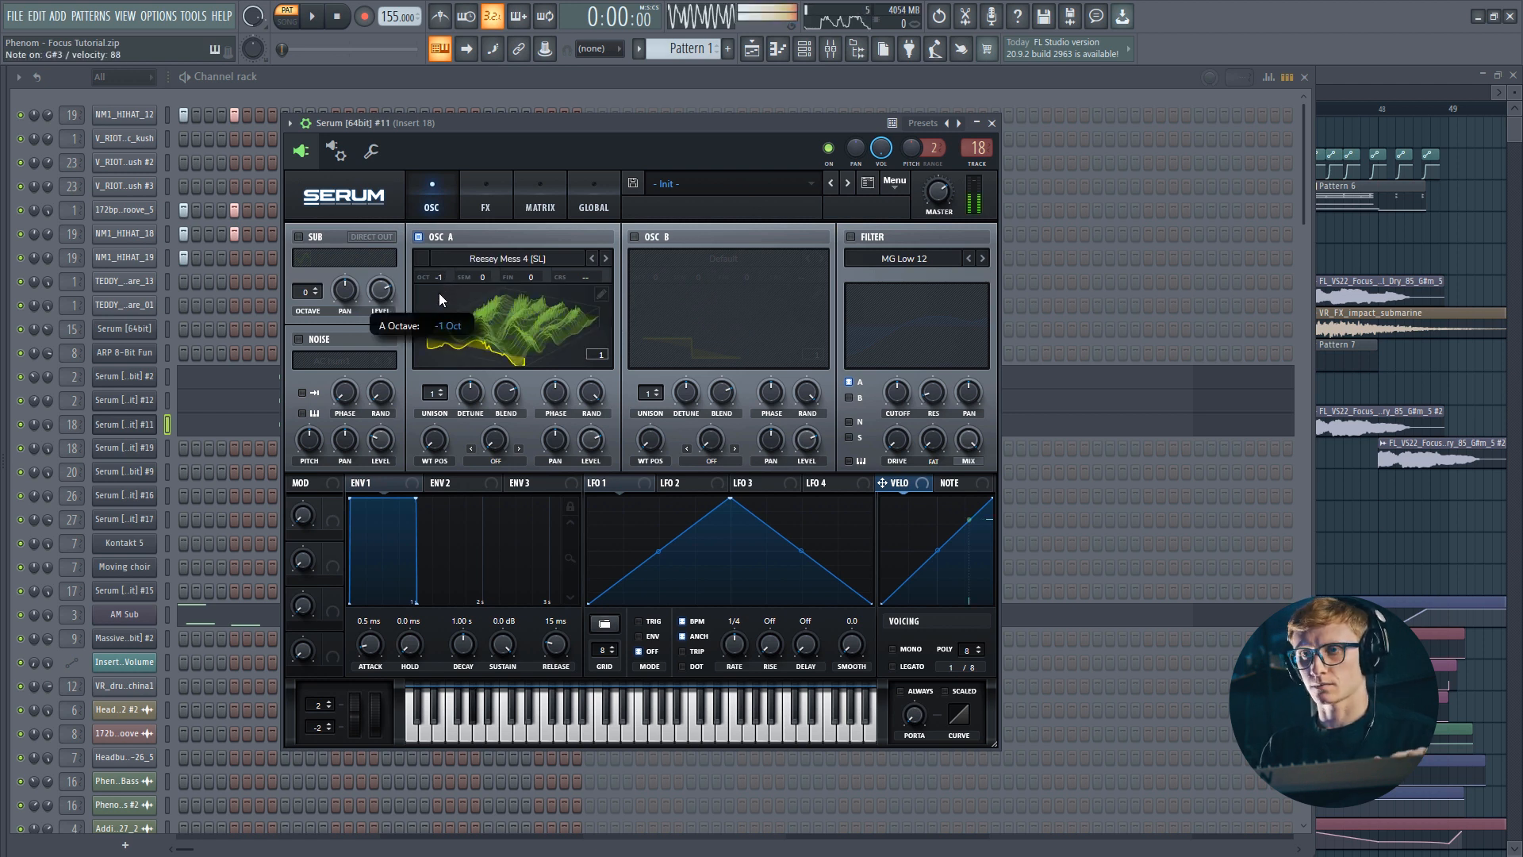
{"action": "left_click", "coordinate": [438, 397]}
{"action": "left_click_drag", "start_coordinate": [437, 398], "coordinate": [502, 430]}
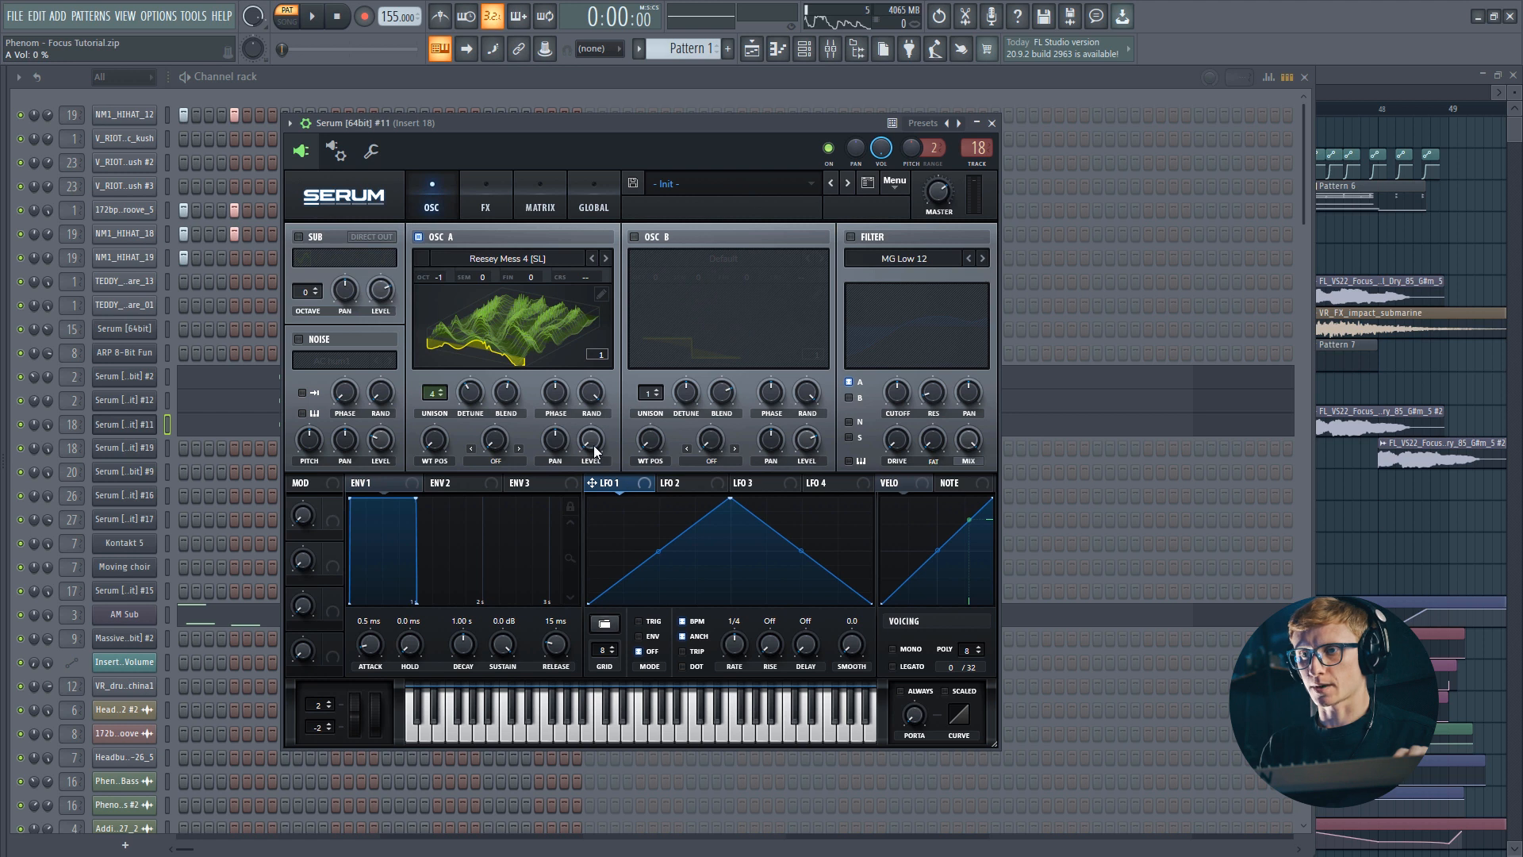
Reshape LFO 1 into a slowly rising curve with a lowered, late peak and a short bent fall
{"action": "left_click_drag", "start_coordinate": [730, 500], "coordinate": [818, 552]}
{"action": "left_click_drag", "start_coordinate": [702, 579], "coordinate": [703, 596]}
{"action": "left_click_drag", "start_coordinate": [846, 580], "coordinate": [849, 571]}
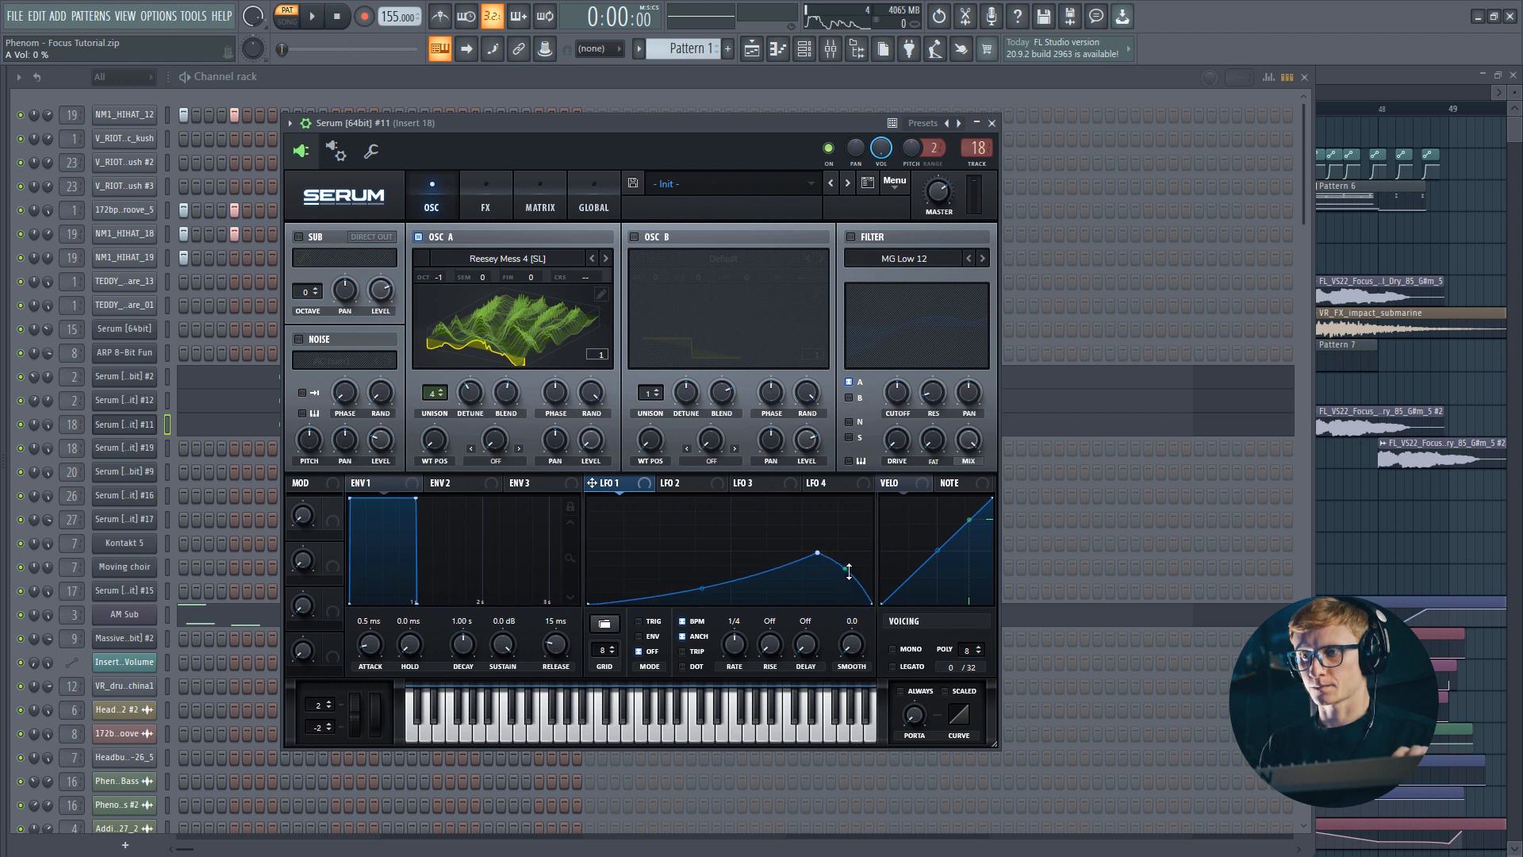
Load the user shape Focus into LFO 1 and set it to Trig mode with triplet timing at rate 1/4
{"action": "left_click", "coordinate": [605, 624]}
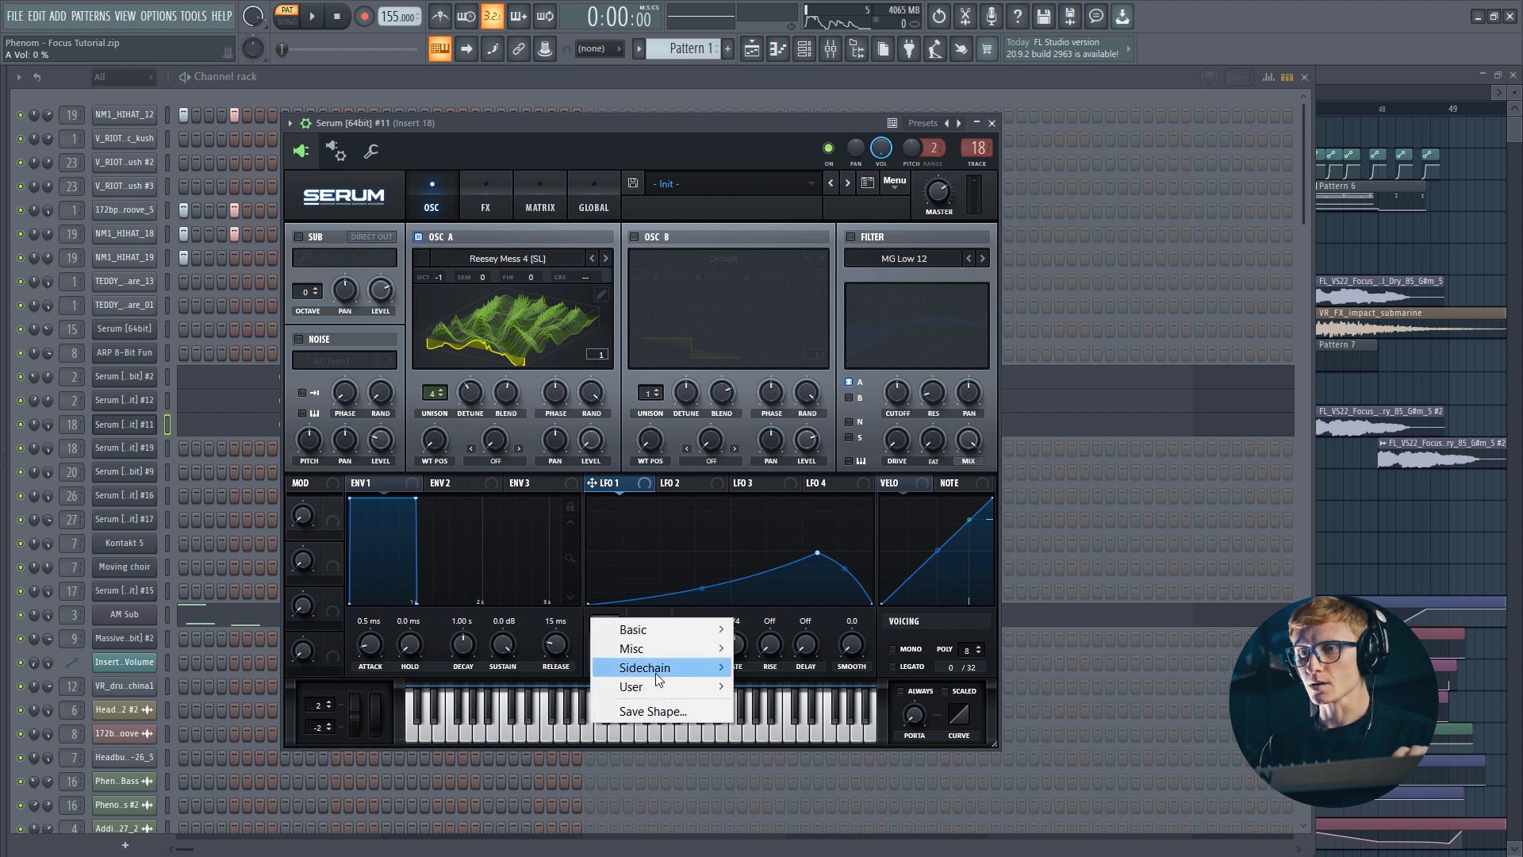
{"action": "mouse_move", "coordinate": [716, 661]}
{"action": "mouse_move", "coordinate": [714, 687]}
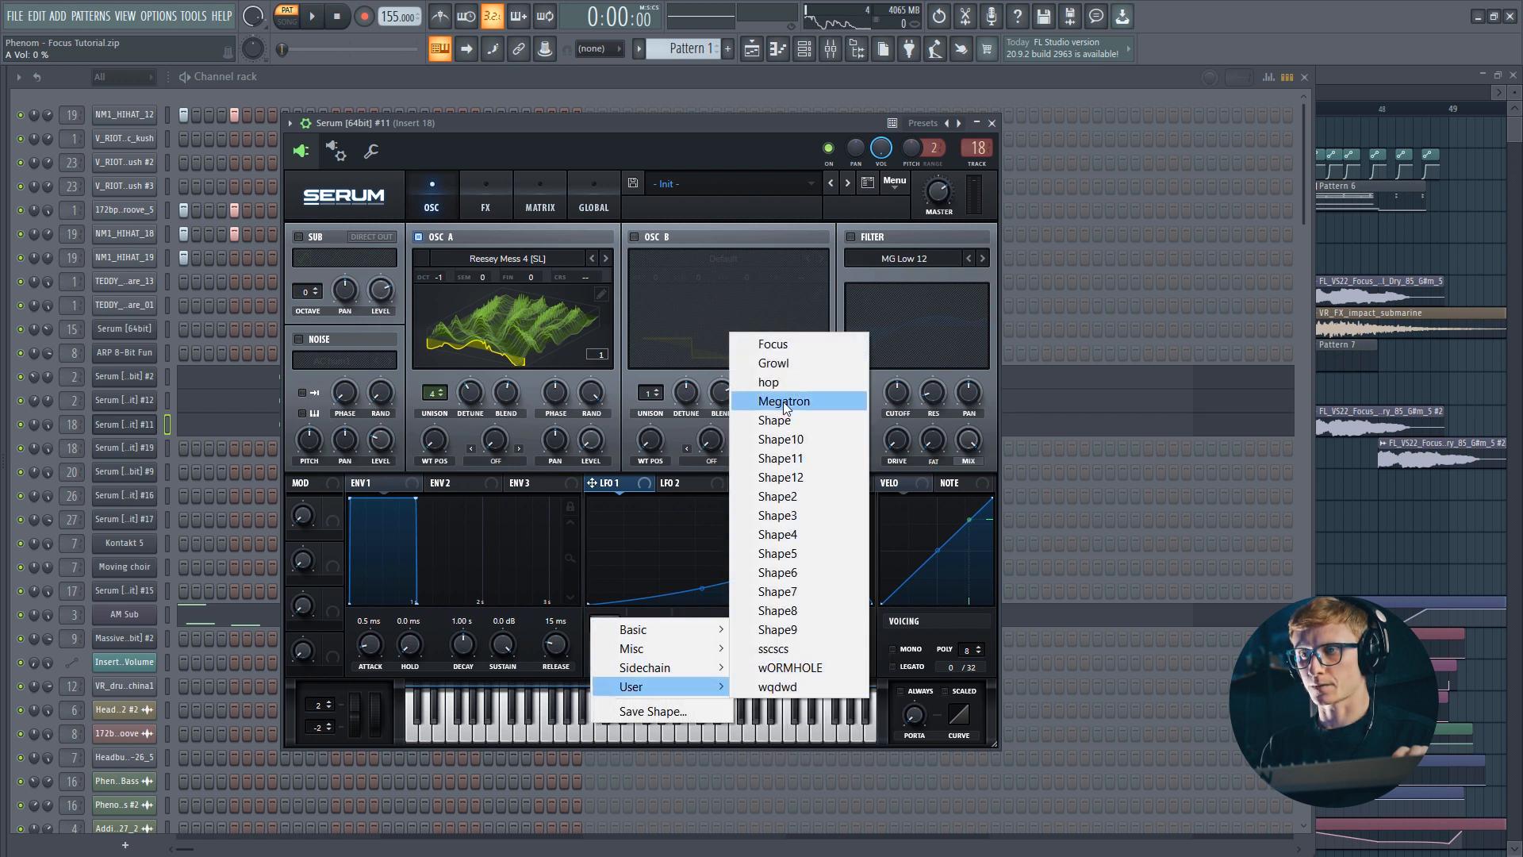
{"action": "left_click", "coordinate": [785, 344]}
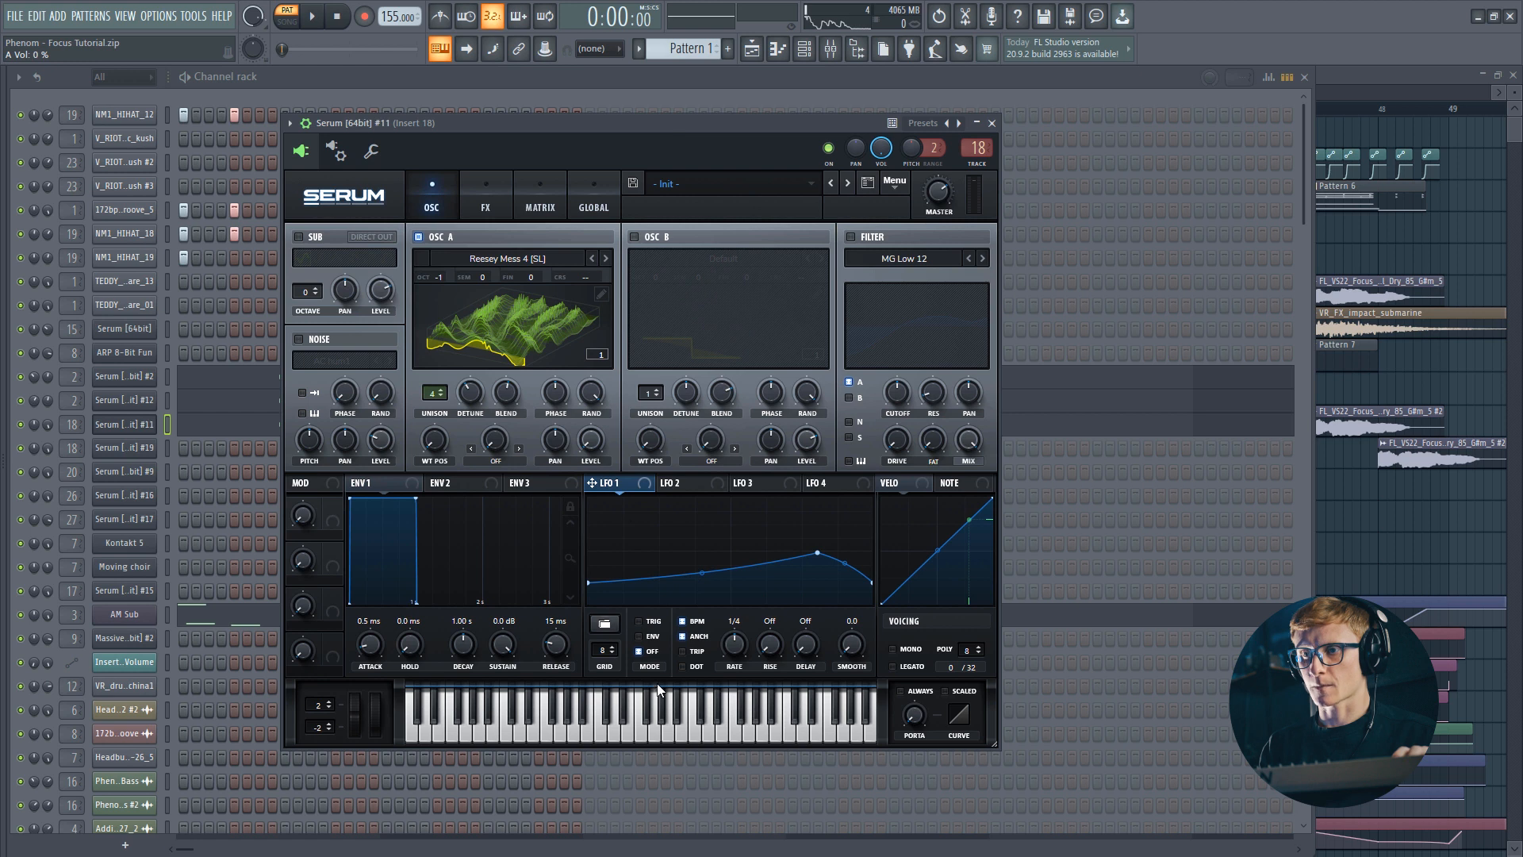
{"action": "left_click", "coordinate": [645, 624]}
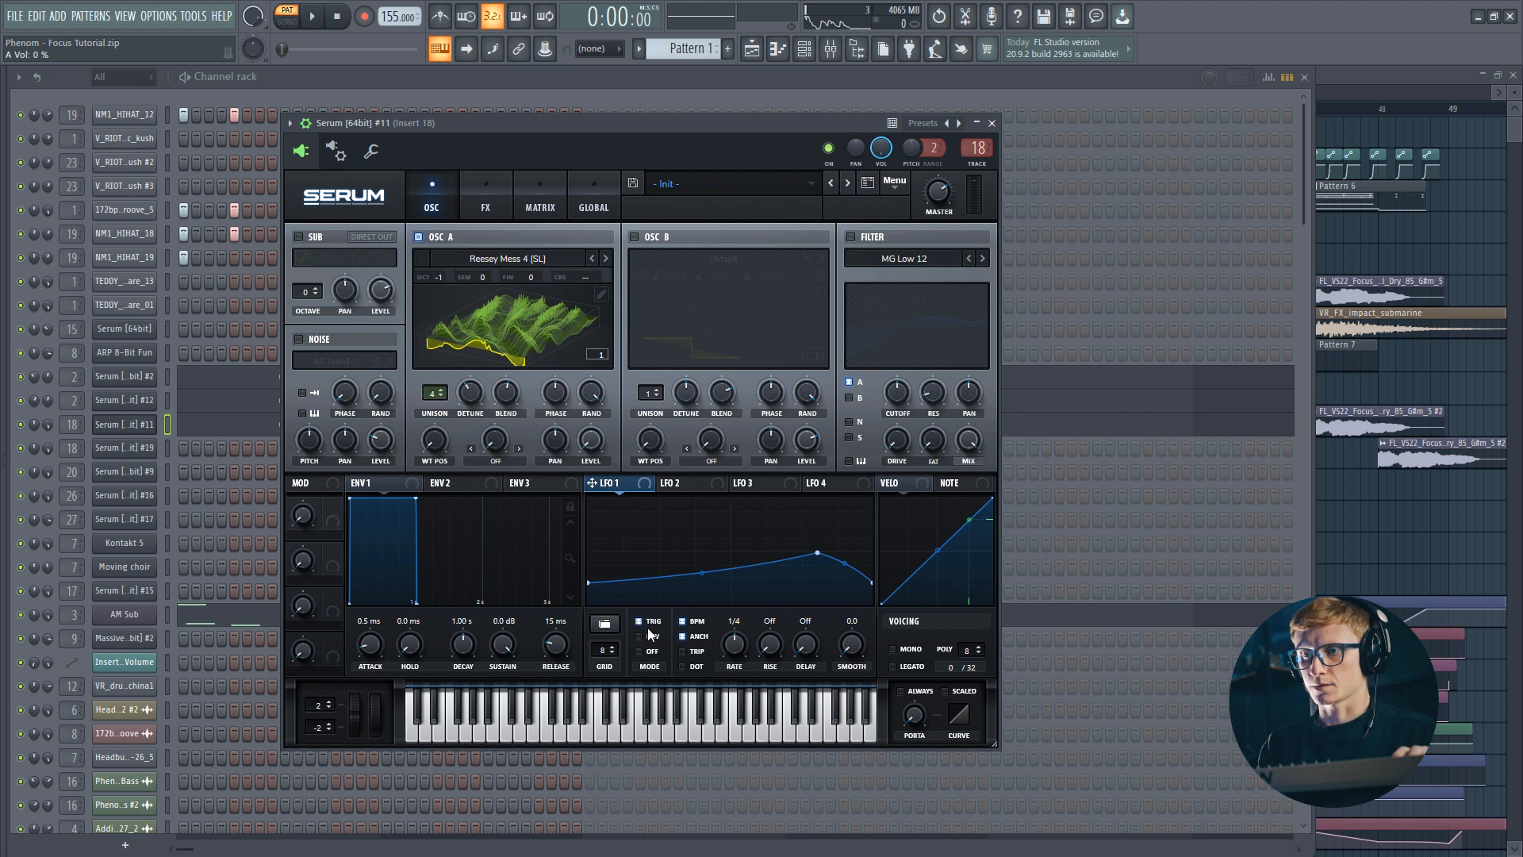
{"action": "left_click", "coordinate": [683, 651]}
{"action": "left_click_drag", "start_coordinate": [734, 647], "coordinate": [737, 644]}
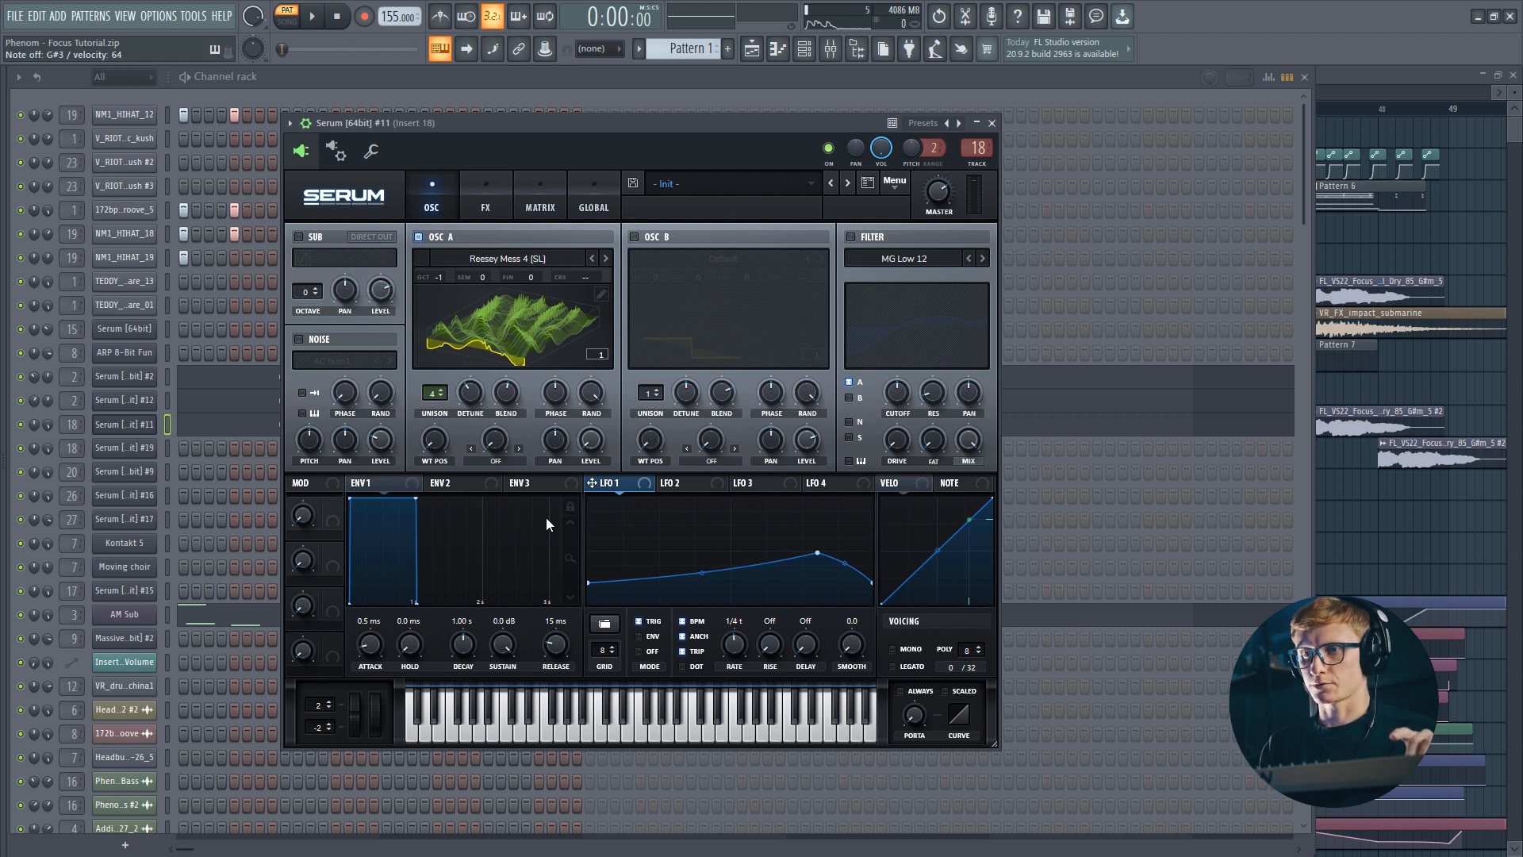
Assign LFO 1 to oscillator A's level and adjust the modulation amount
{"action": "left_click_drag", "start_coordinate": [594, 433], "coordinate": [592, 439]}
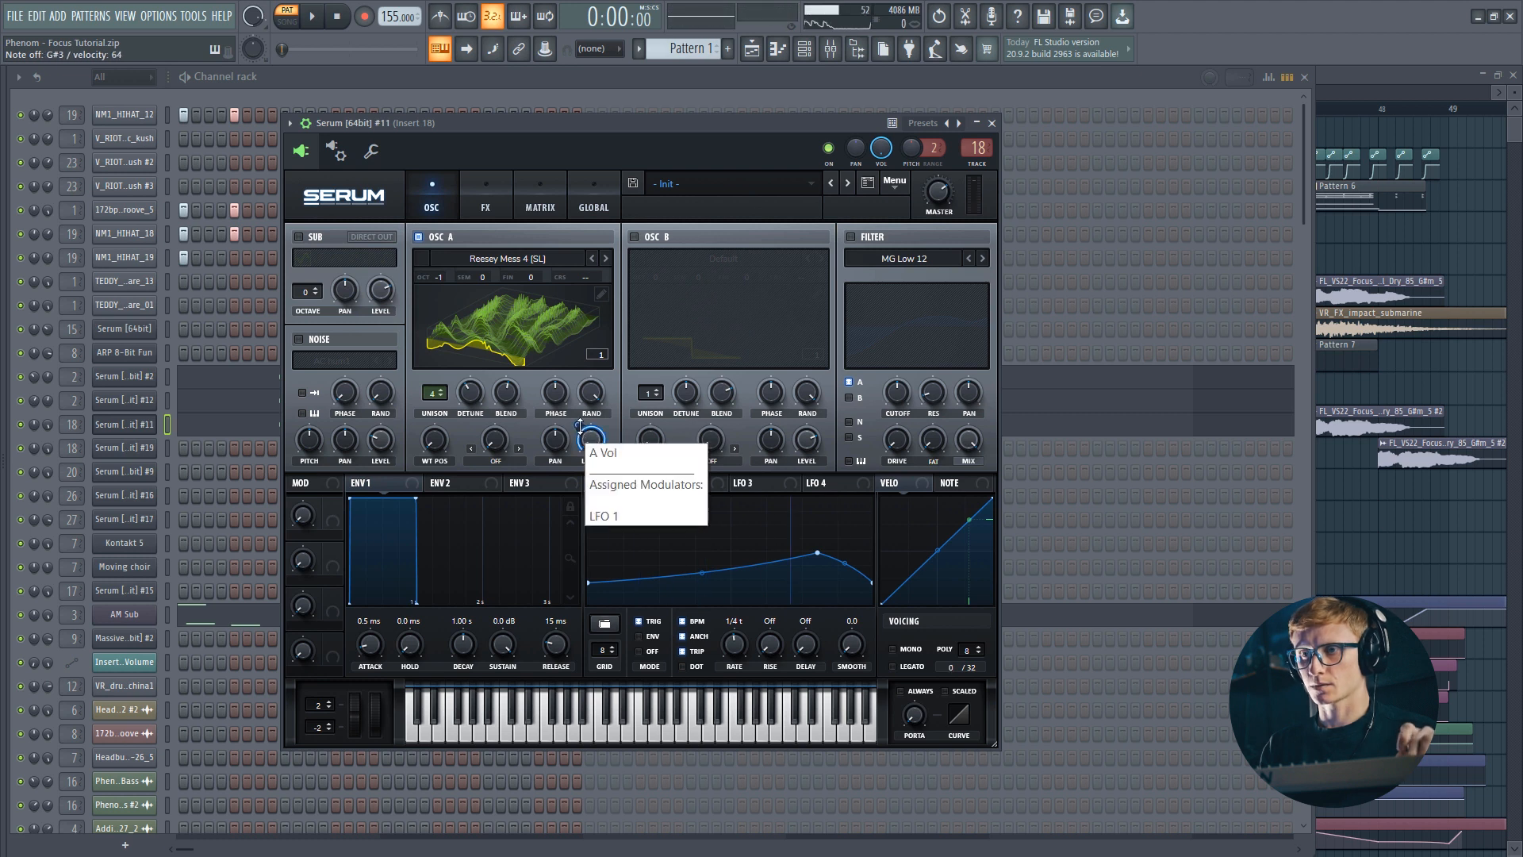
{"action": "left_click_drag", "start_coordinate": [580, 427], "coordinate": [581, 441]}
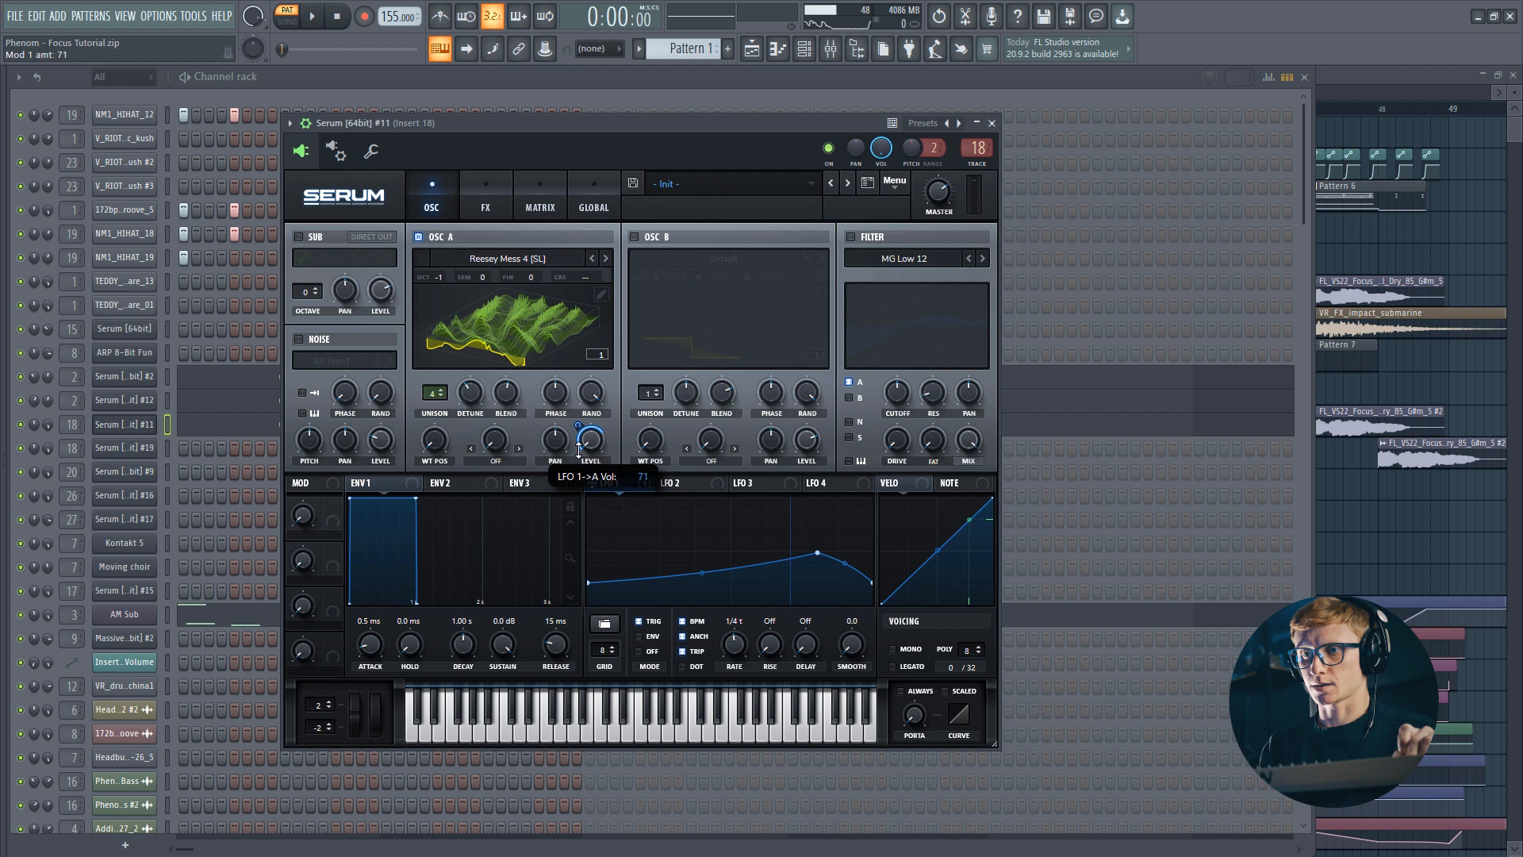
{"action": "left_click_drag", "start_coordinate": [577, 459], "coordinate": [579, 449]}
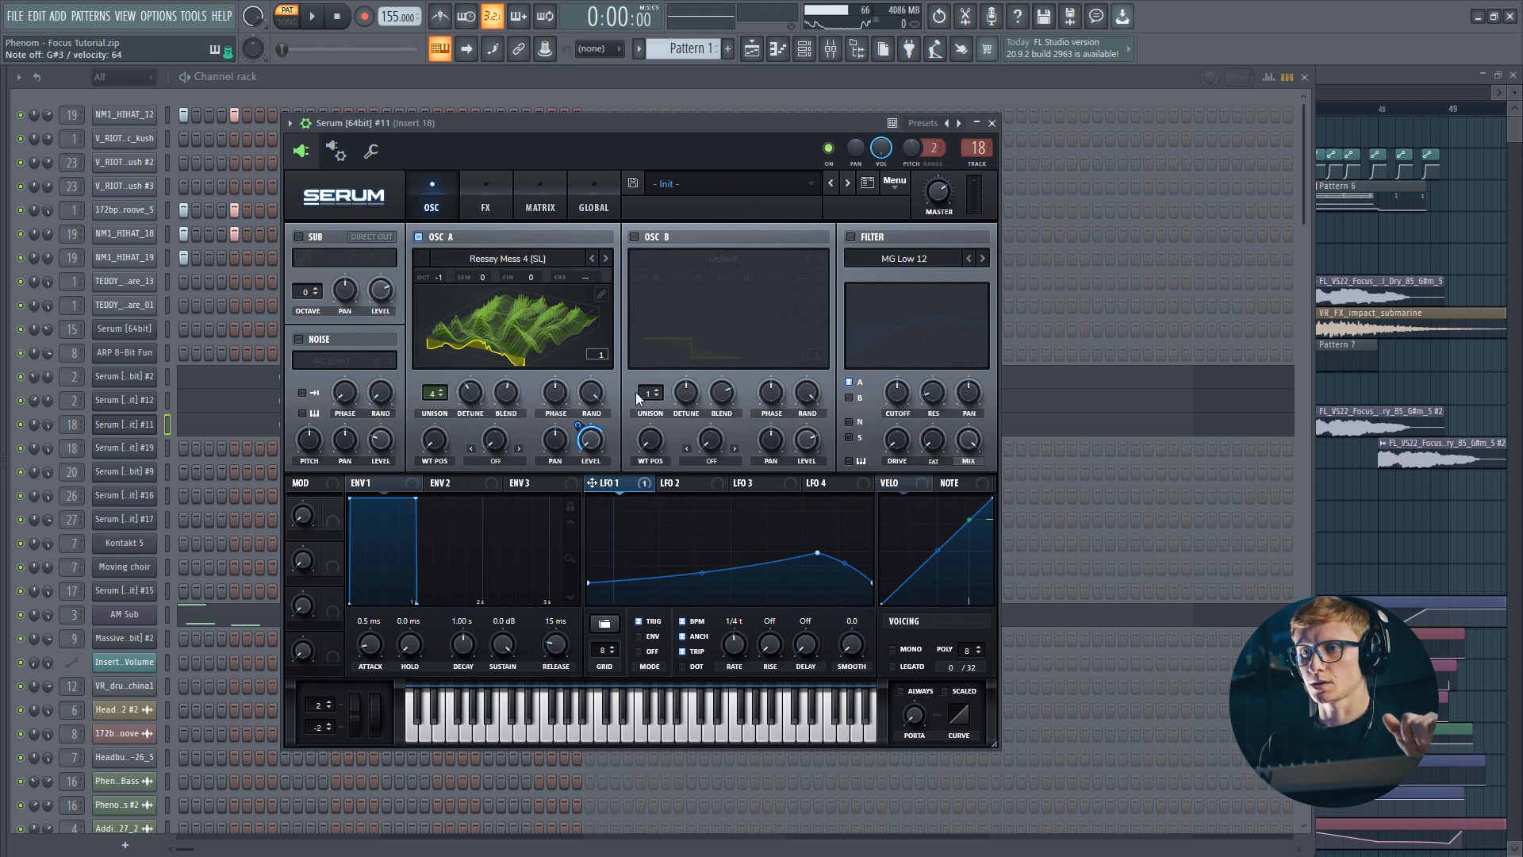
Enable oscillator B with the digital wavetable Dist d00t, octave -3, 10 unison voices and level 0%
{"action": "left_click", "coordinate": [634, 237]}
{"action": "left_click", "coordinate": [707, 263]}
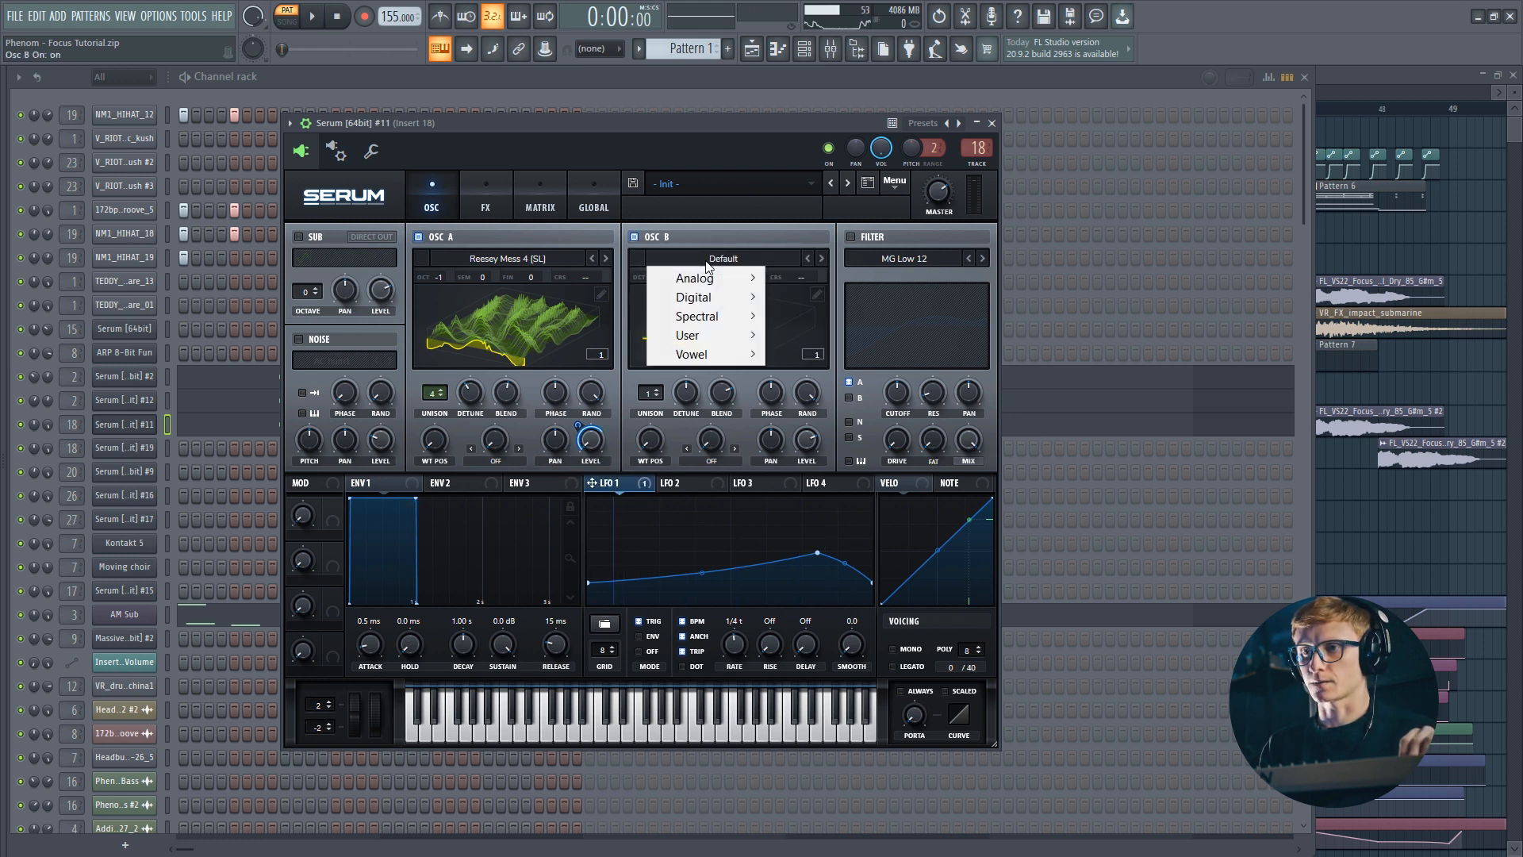
{"action": "mouse_move", "coordinate": [729, 299]}
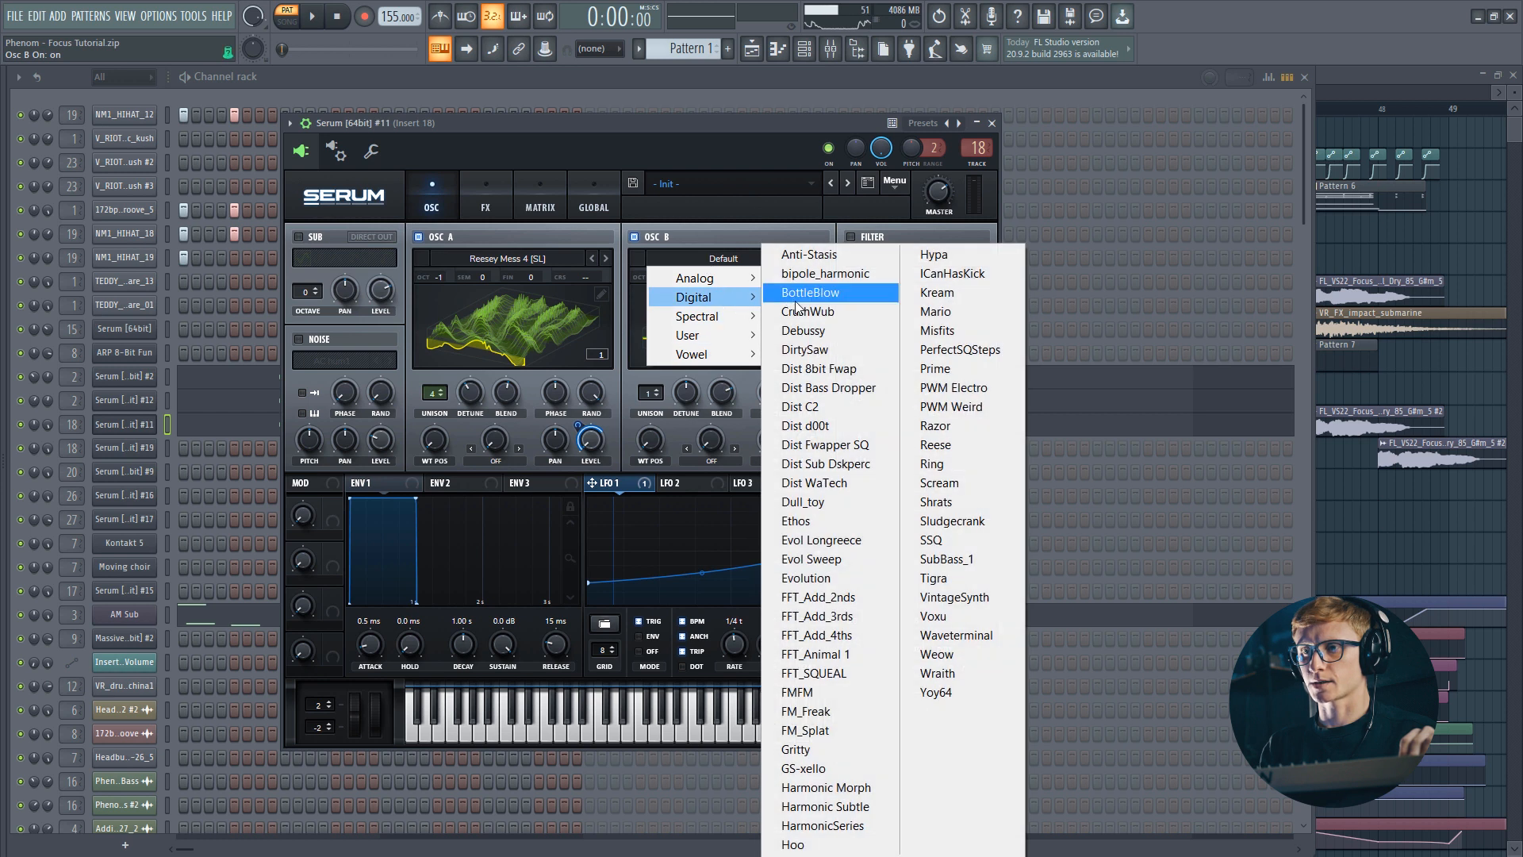
{"action": "left_click", "coordinate": [836, 427]}
{"action": "left_click_drag", "start_coordinate": [657, 279], "coordinate": [652, 311]}
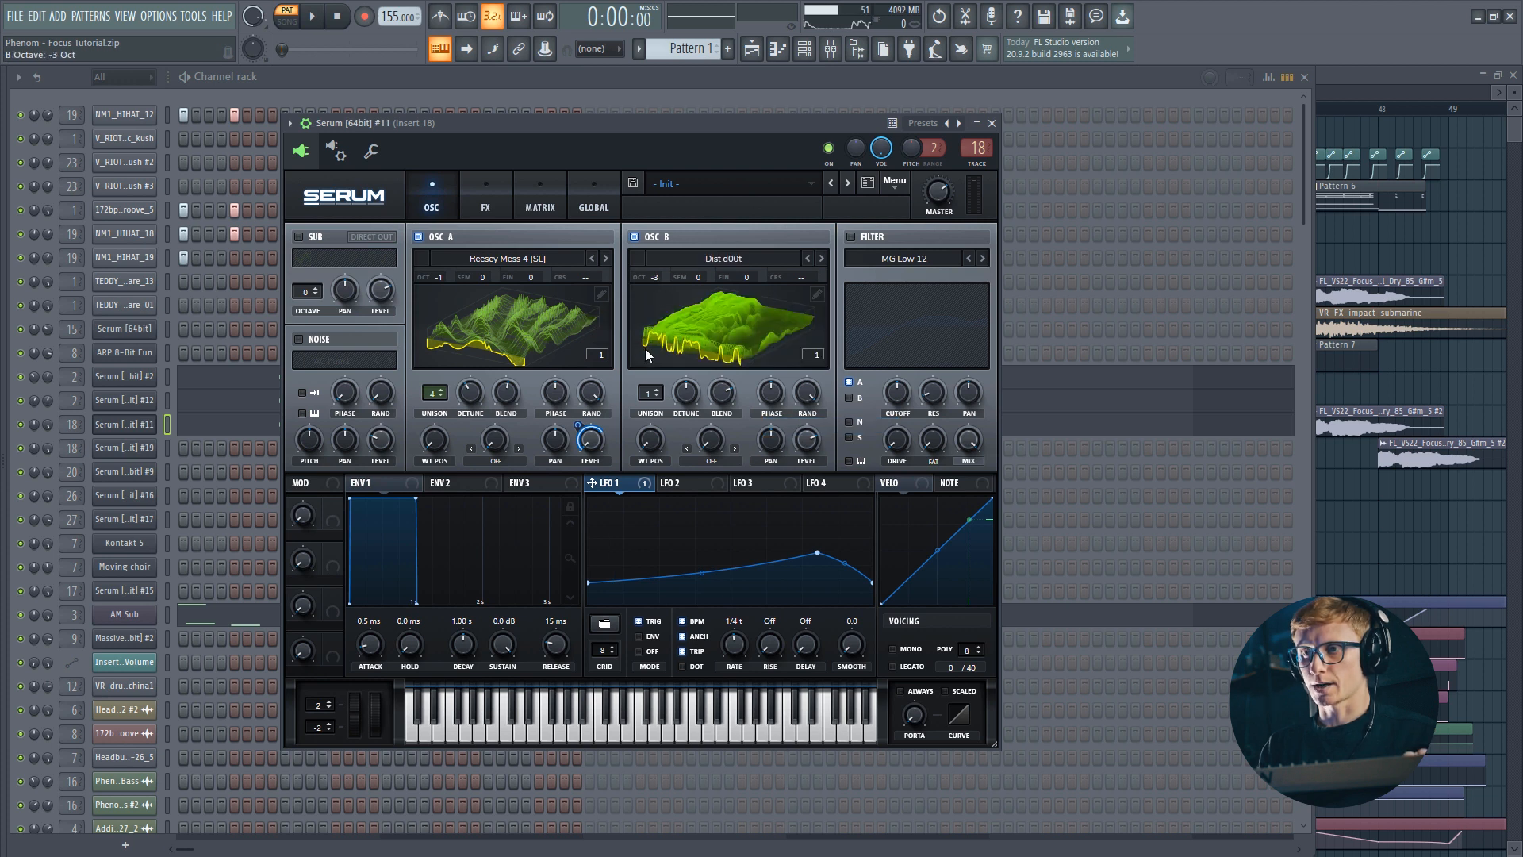
{"action": "left_click_drag", "start_coordinate": [657, 390], "coordinate": [676, 289]}
{"action": "left_click_drag", "start_coordinate": [685, 395], "coordinate": [706, 428]}
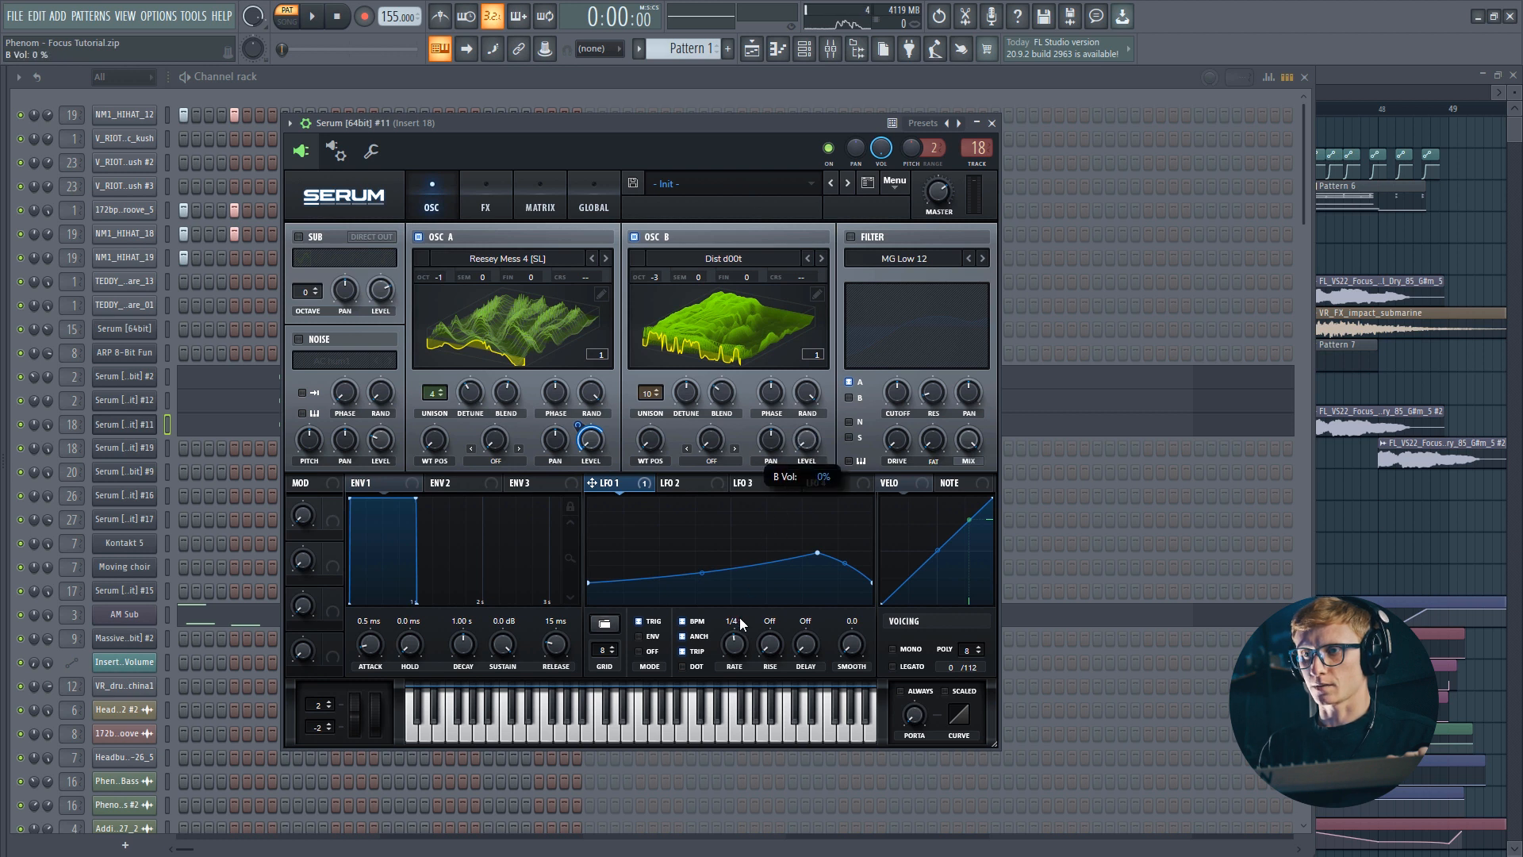
Set oscillator A's warp mode to FM (from B) and modulate its amount with LFO 1 from a base of about 9%
{"action": "left_click", "coordinate": [492, 461]}
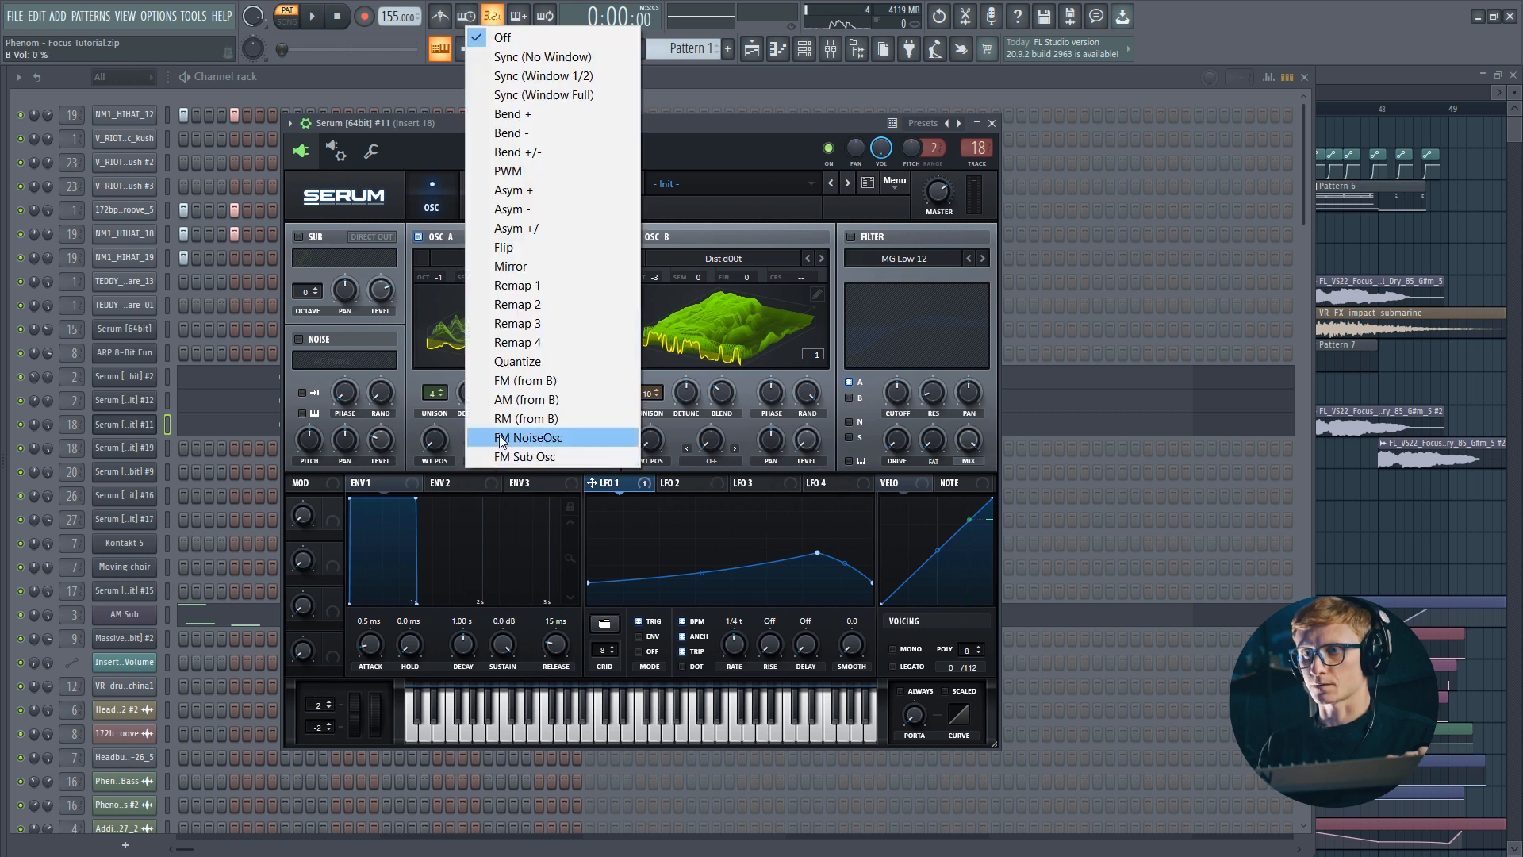
{"action": "left_click", "coordinate": [521, 382]}
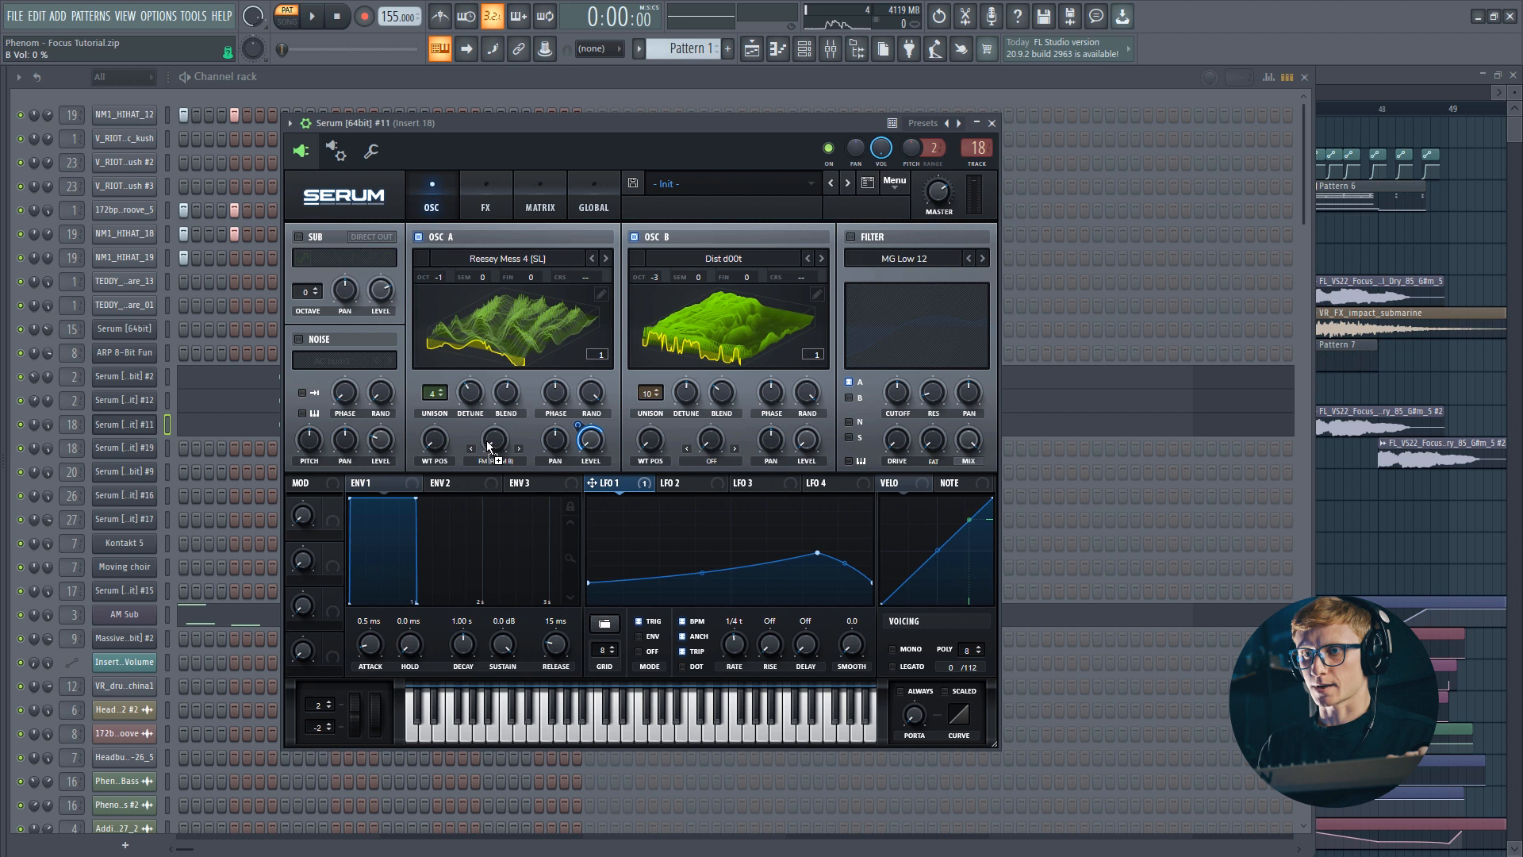
{"action": "left_click_drag", "start_coordinate": [492, 445], "coordinate": [493, 441]}
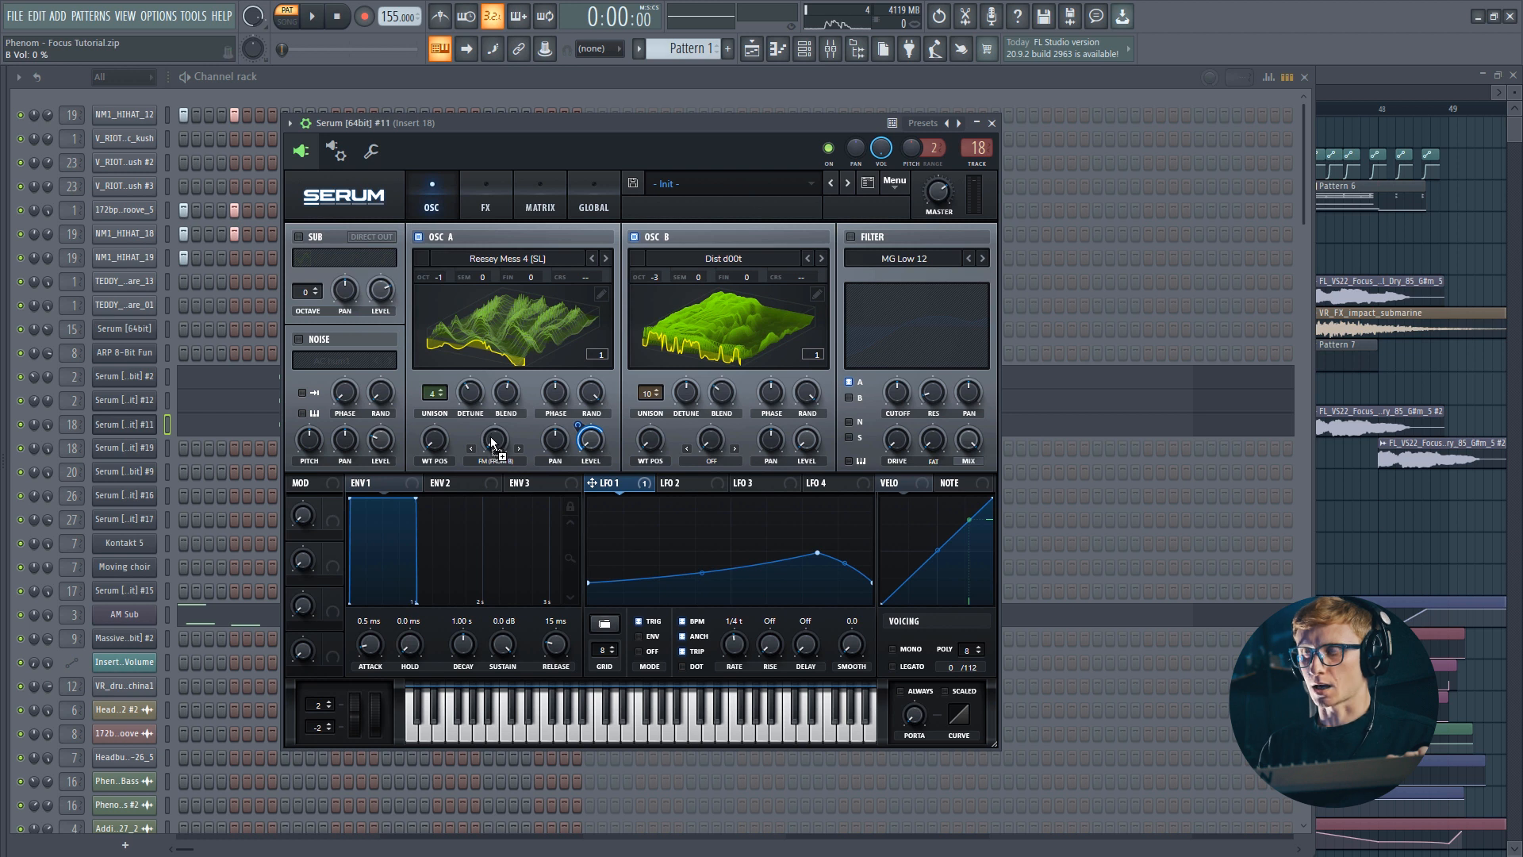
{"action": "scroll", "coordinate": [497, 440], "scroll_direction": "up", "scroll_amount": 3}
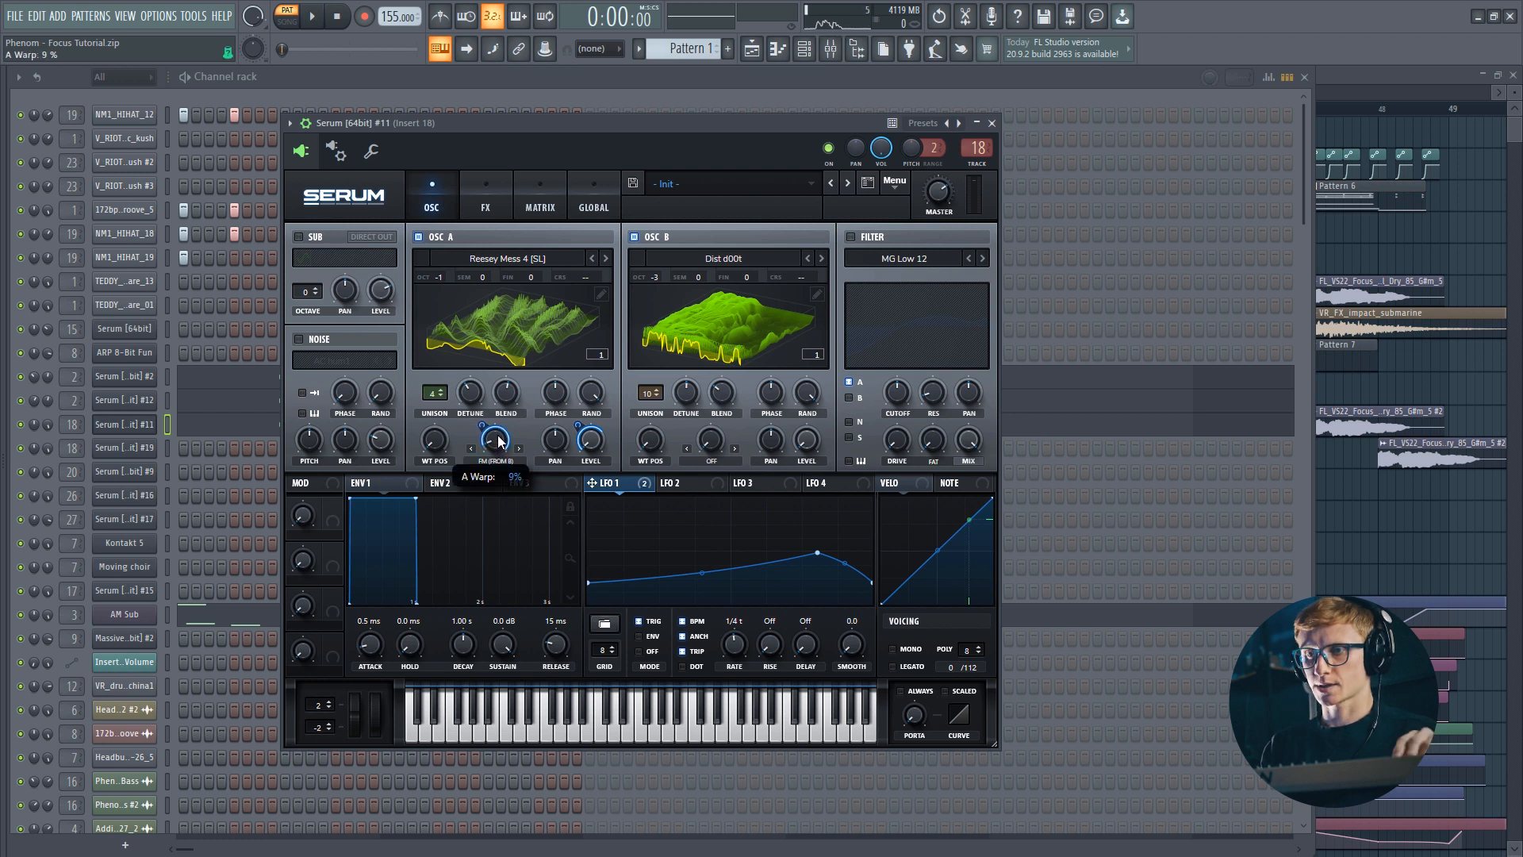
{"action": "left_click_drag", "start_coordinate": [486, 448], "coordinate": [488, 426]}
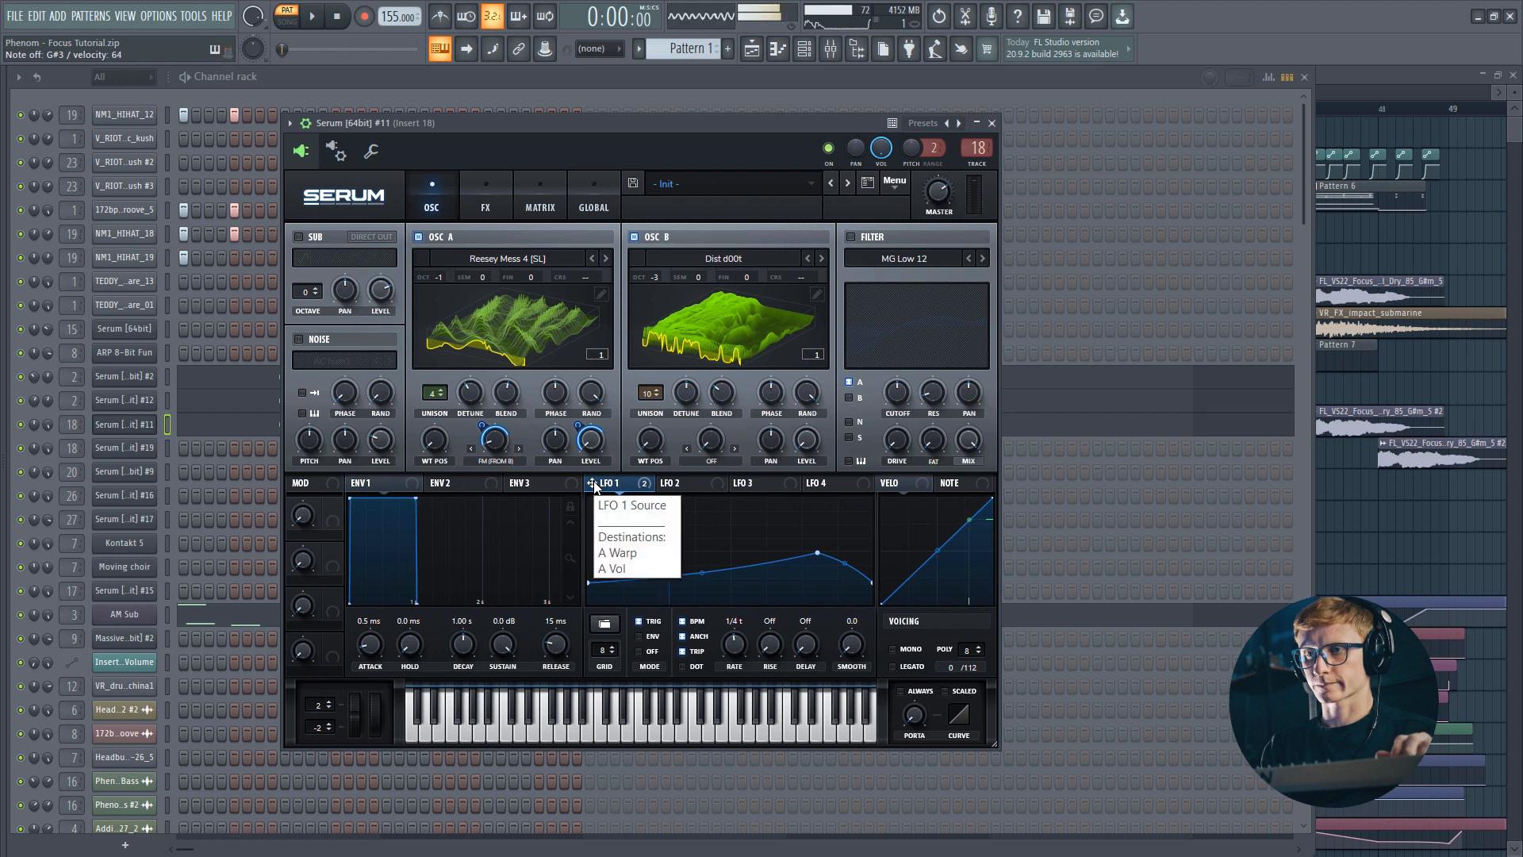
Set oscillator B's warp mode to Sync (No Window) and try sweeping its warp amount
{"action": "left_click", "coordinate": [711, 449]}
{"action": "left_click", "coordinate": [728, 57]}
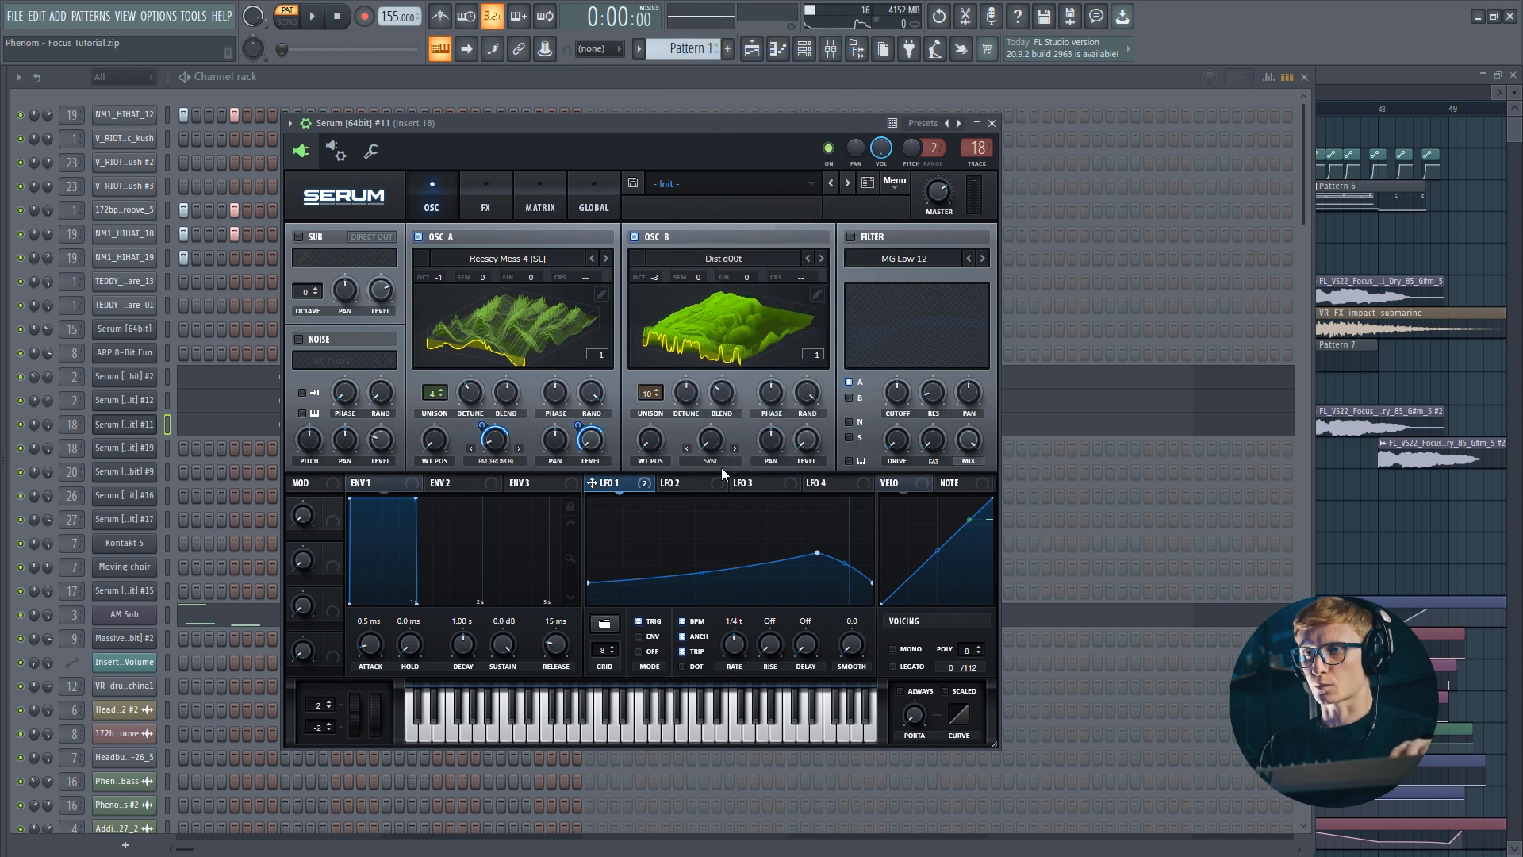
{"action": "left_click_drag", "start_coordinate": [710, 450], "coordinate": [713, 240]}
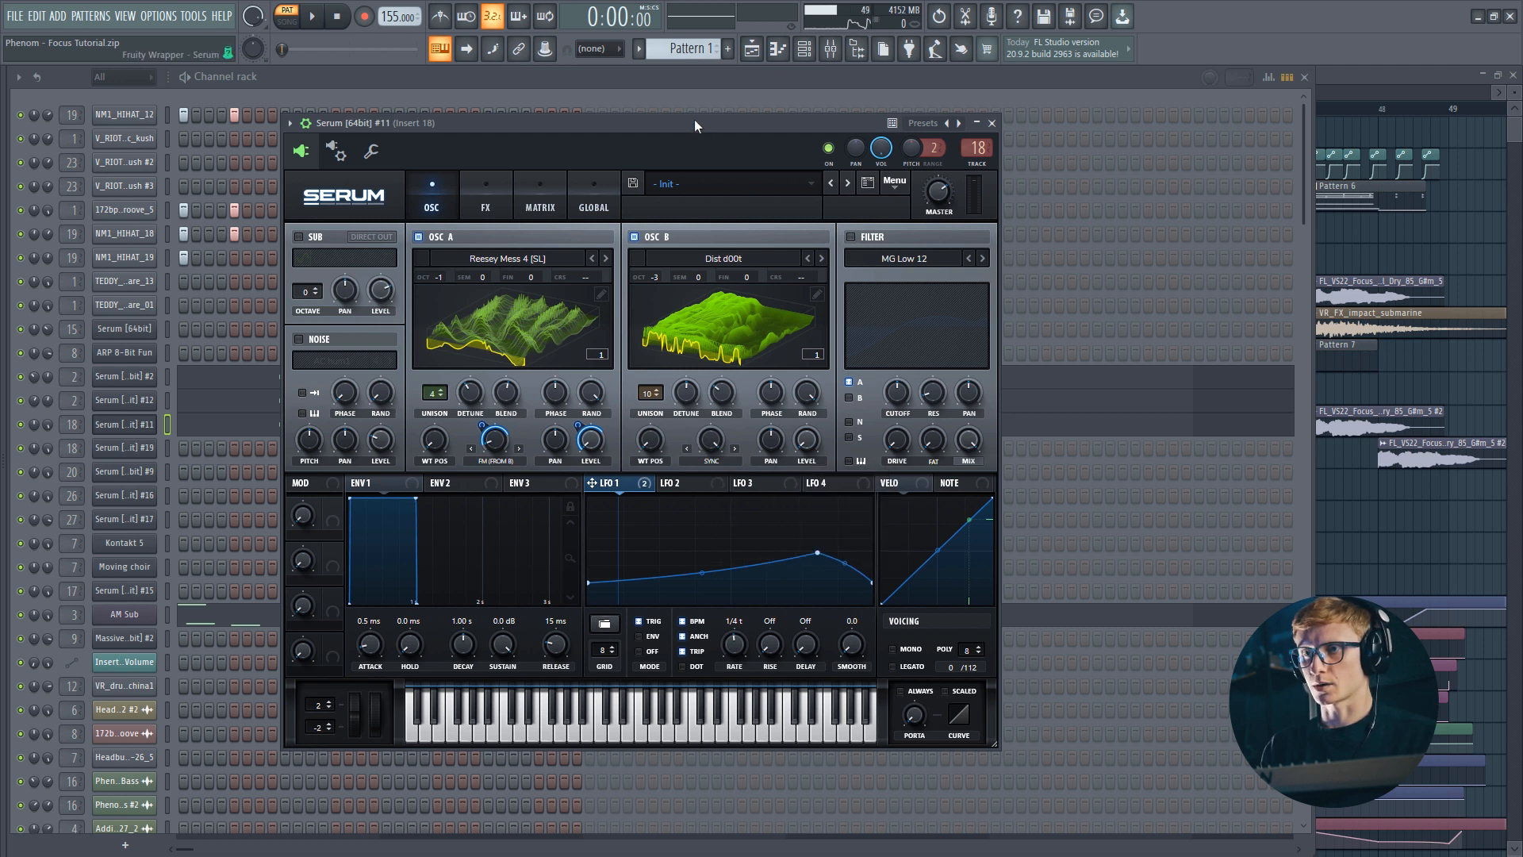
Enable the filter with the HP 12 type and set its cutoff to 253 Hz
{"action": "left_click", "coordinate": [856, 238]}
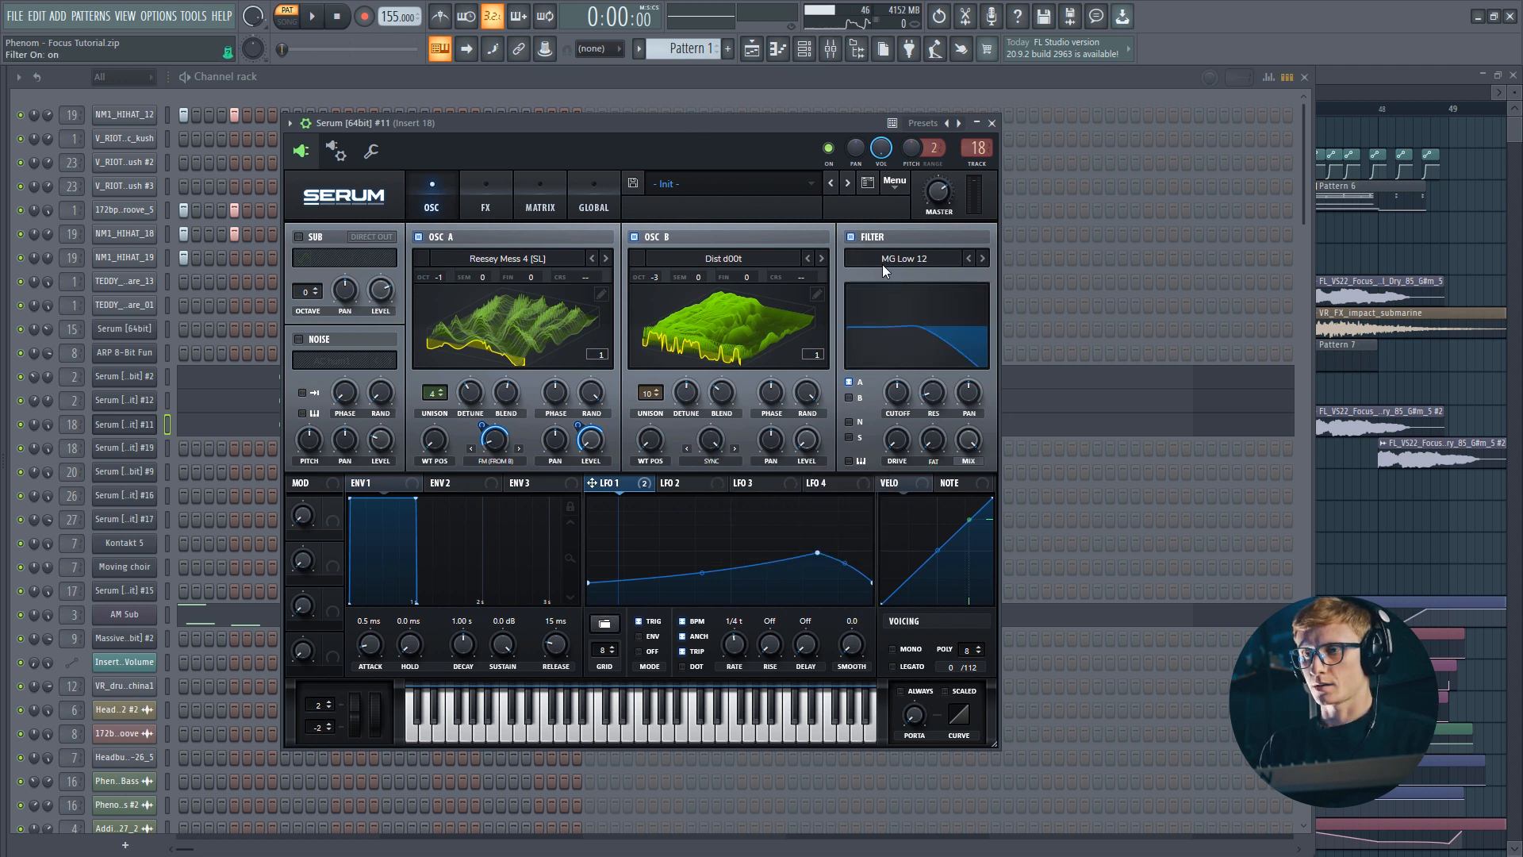
{"action": "left_click", "coordinate": [882, 259]}
{"action": "mouse_move", "coordinate": [924, 300]}
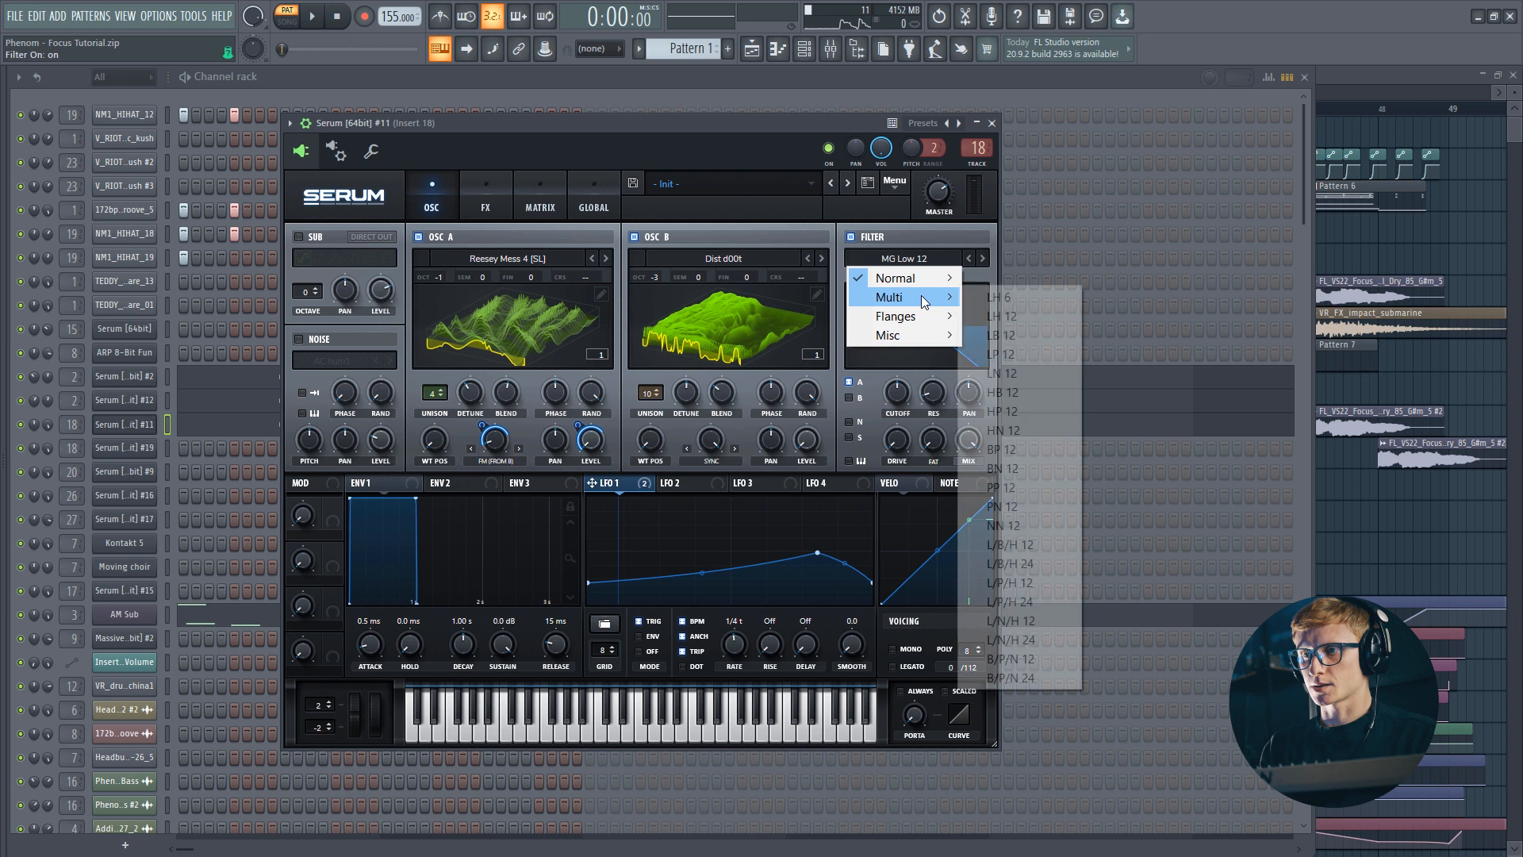
{"action": "left_click", "coordinate": [1004, 411]}
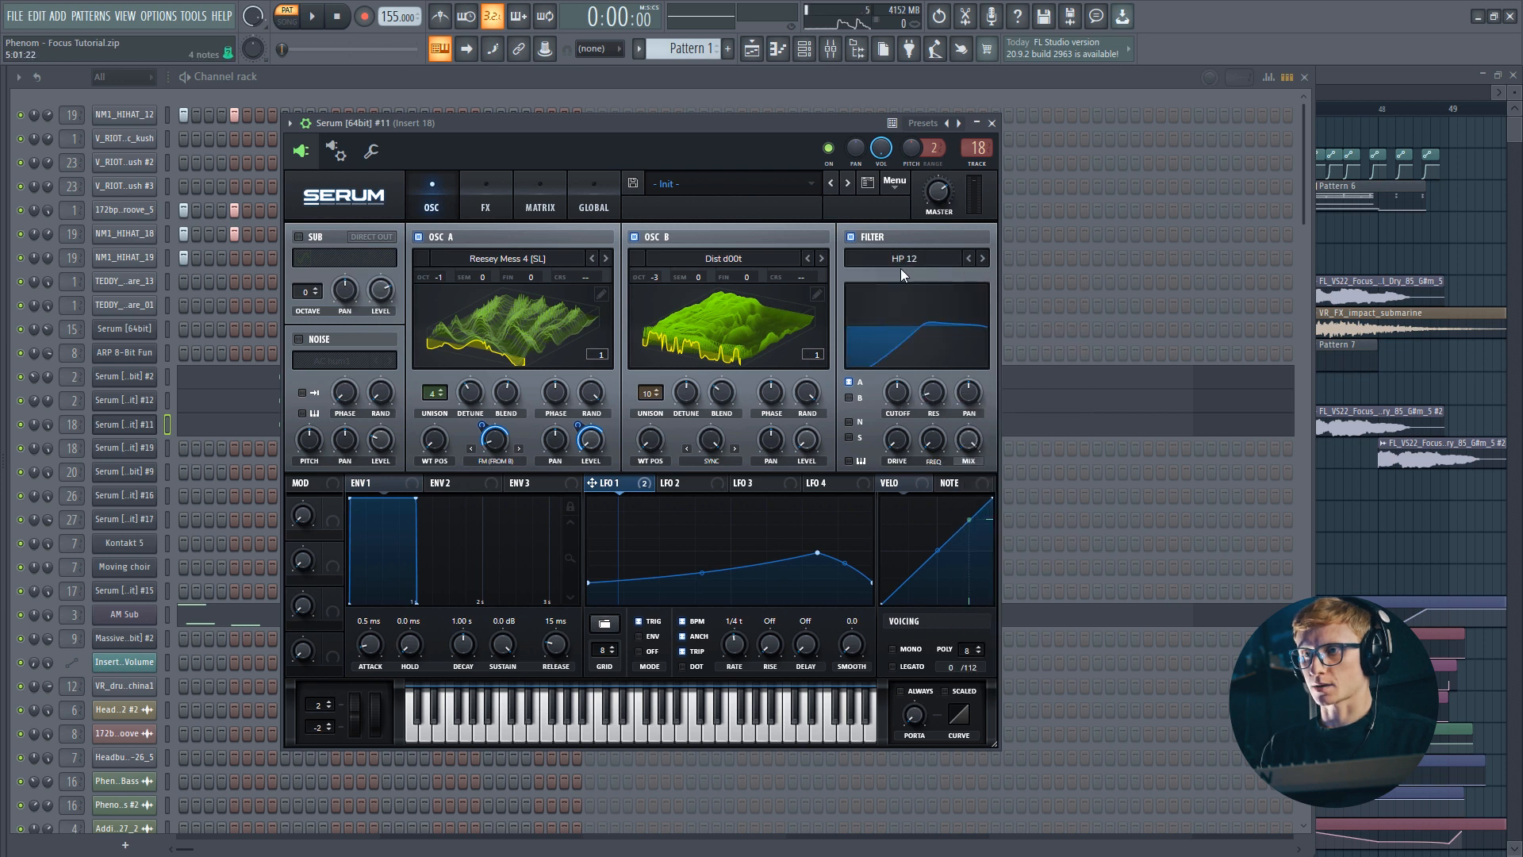
{"action": "left_click_drag", "start_coordinate": [900, 417], "coordinate": [896, 414]}
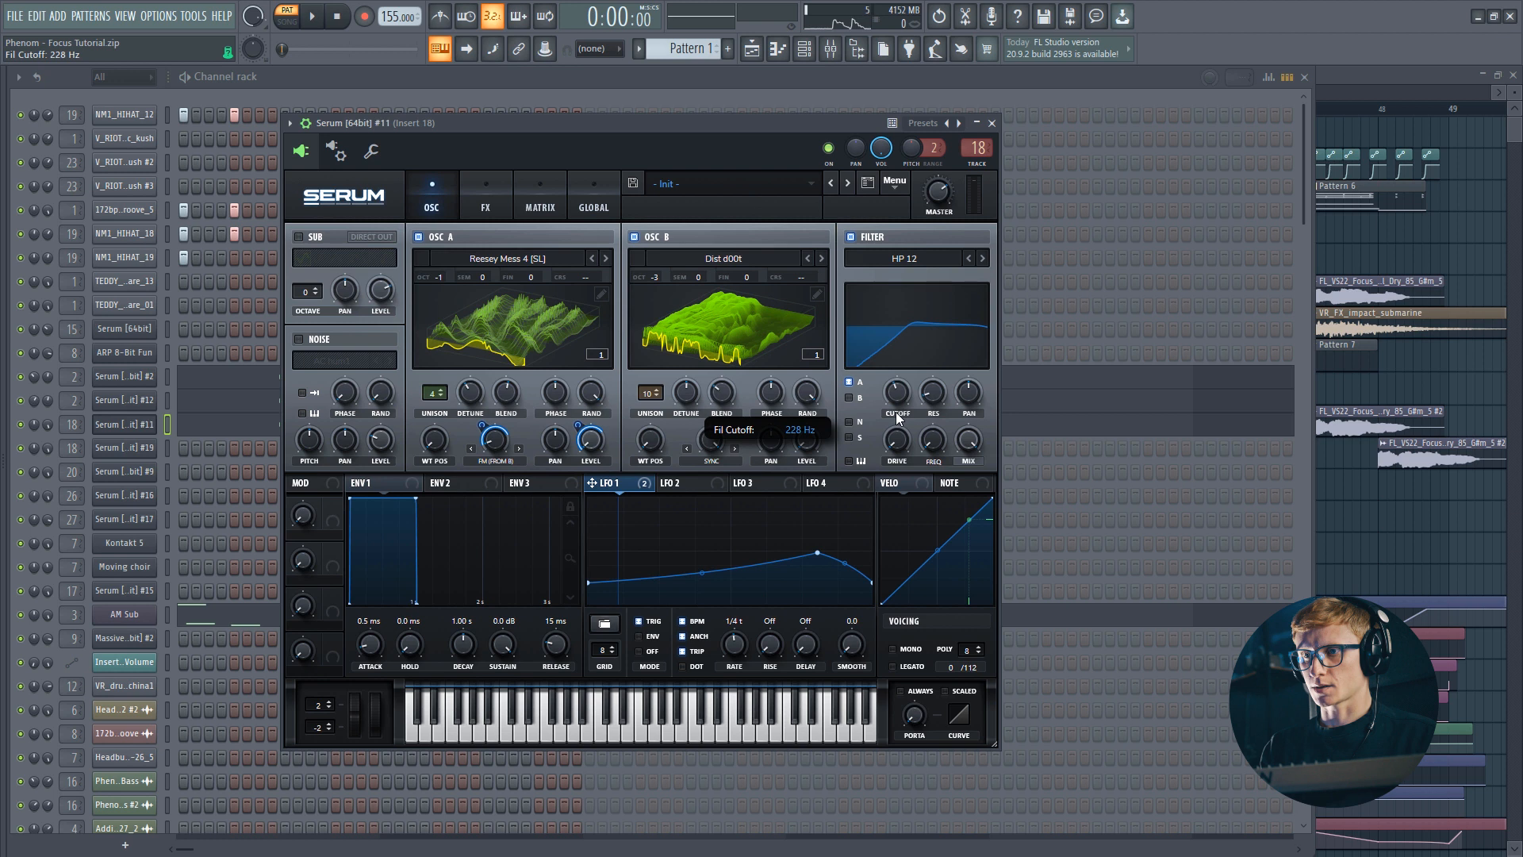
{"action": "scroll", "coordinate": [896, 411], "scroll_direction": "up", "scroll_amount": 1}
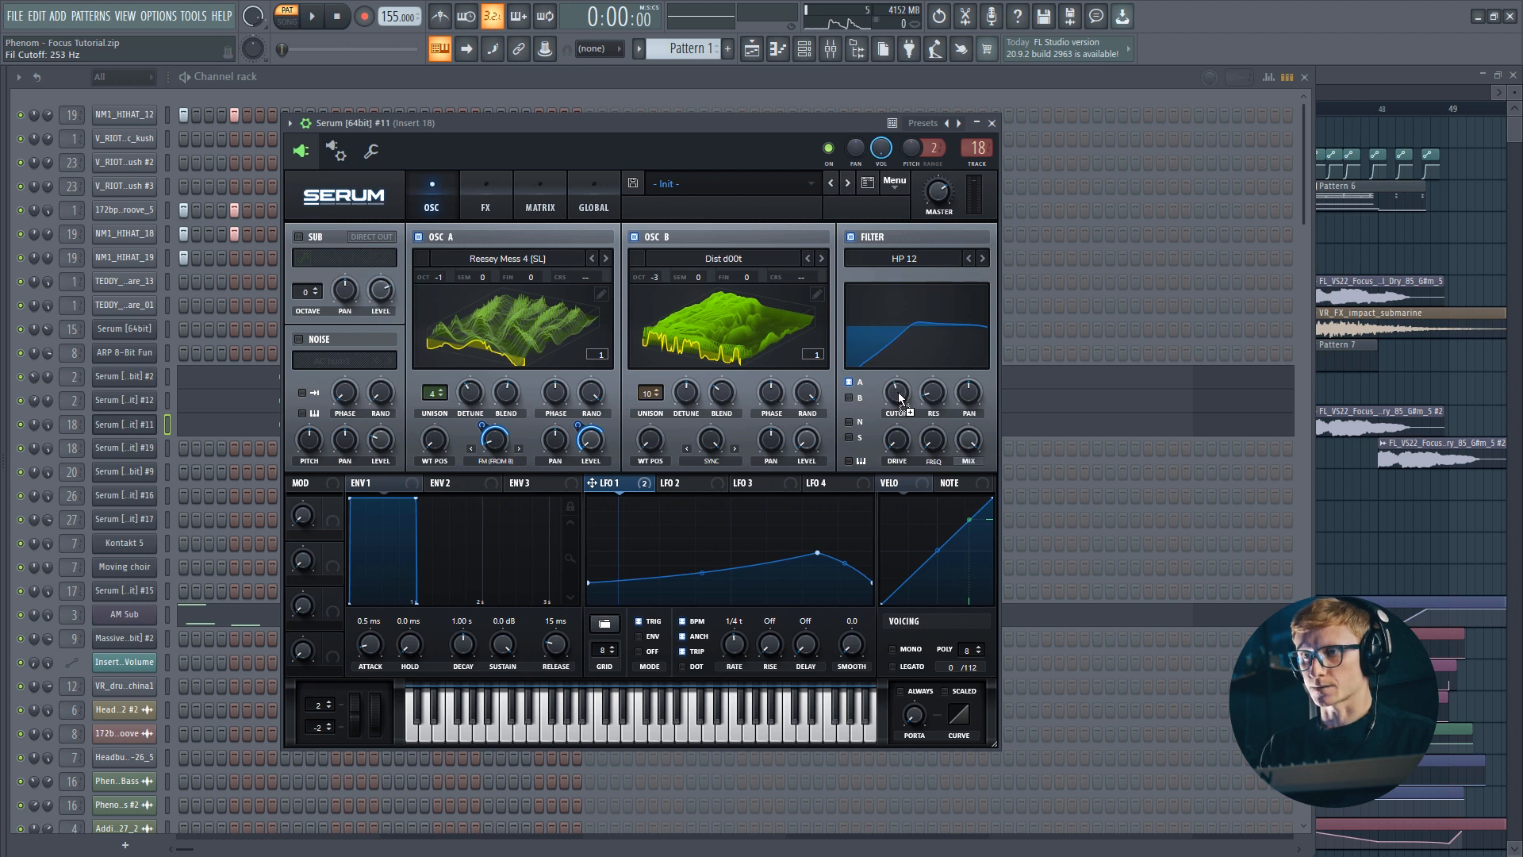
Modulate the filter's cutoff and Freq controls with LFO 1, adjusting the modulation amount on the cutoff
{"action": "left_click_drag", "start_coordinate": [899, 399], "coordinate": [888, 386]}
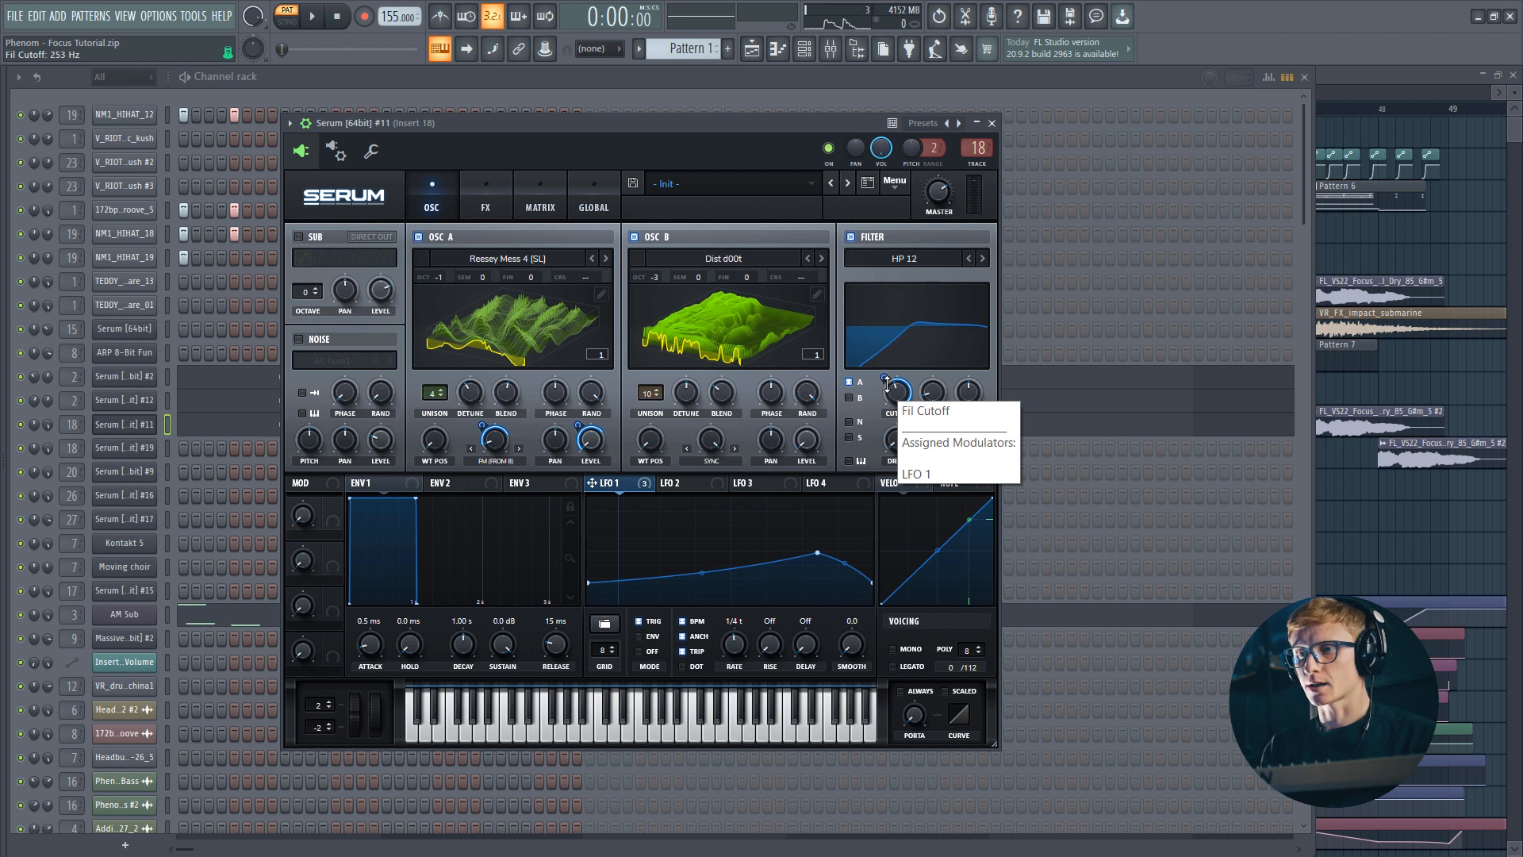
{"action": "left_click_drag", "start_coordinate": [888, 387], "coordinate": [892, 346]}
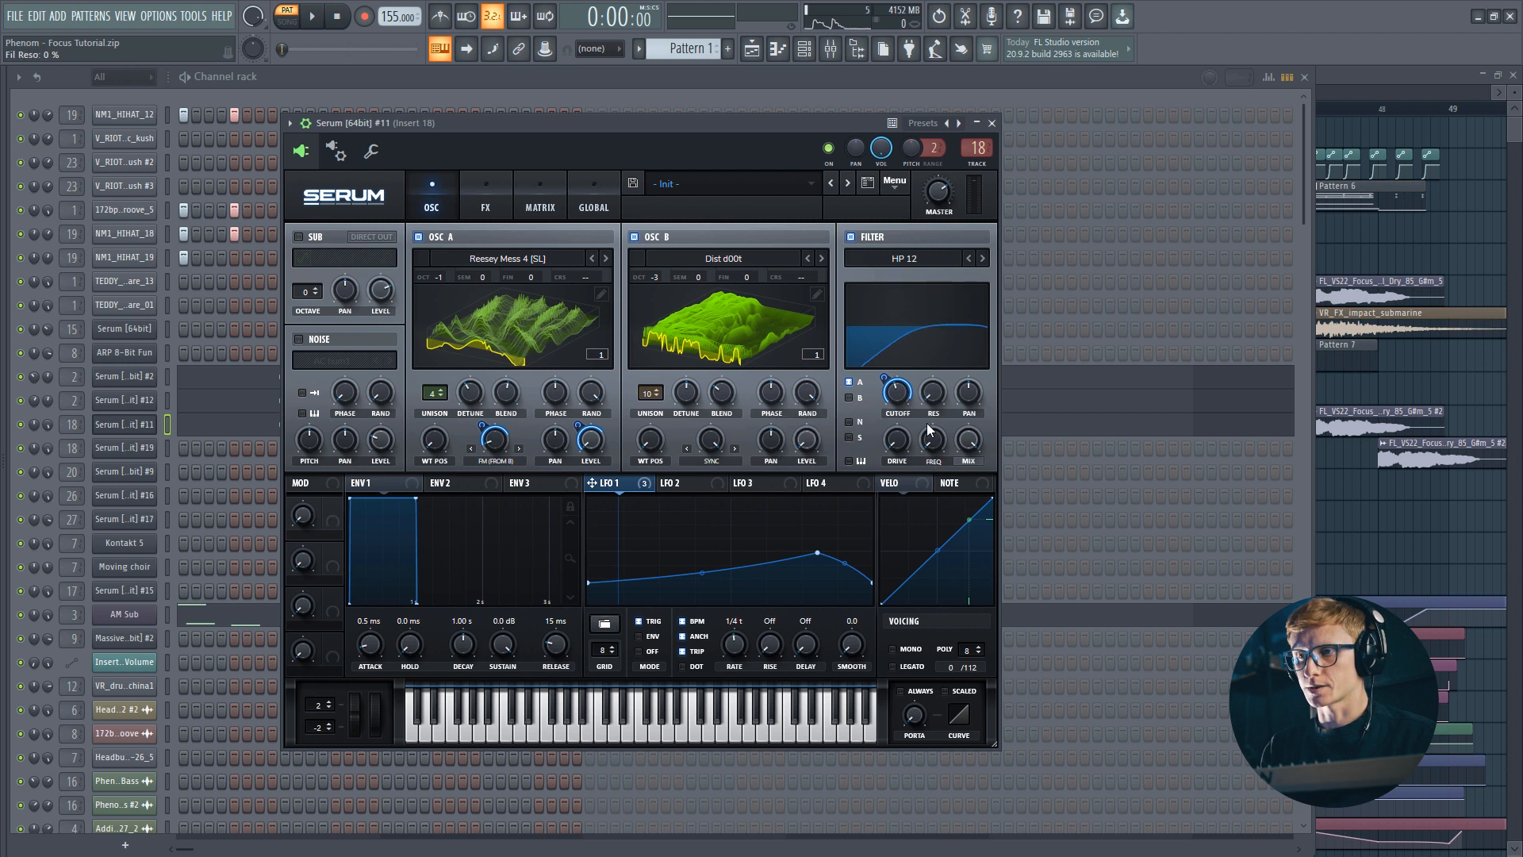
{"action": "left_click_drag", "start_coordinate": [899, 452], "coordinate": [965, 327]}
{"action": "left_click_drag", "start_coordinate": [628, 488], "coordinate": [902, 486]}
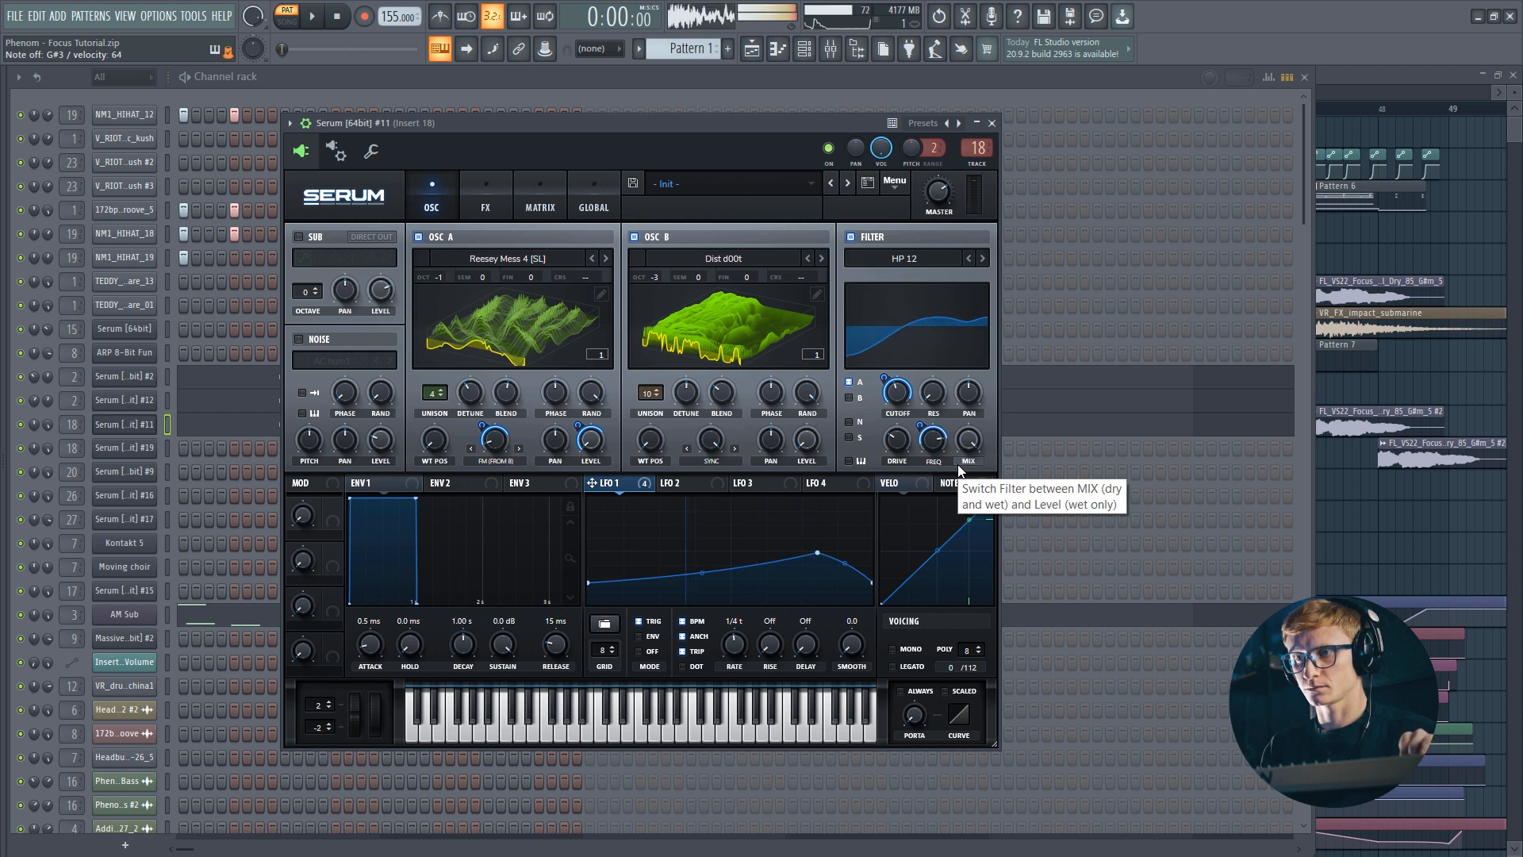
Tune oscillator B to +7 semitones and 13 cents fine, toggling the oscillator off and on to compare the sound
{"action": "left_click_drag", "start_coordinate": [695, 278], "coordinate": [720, 244]}
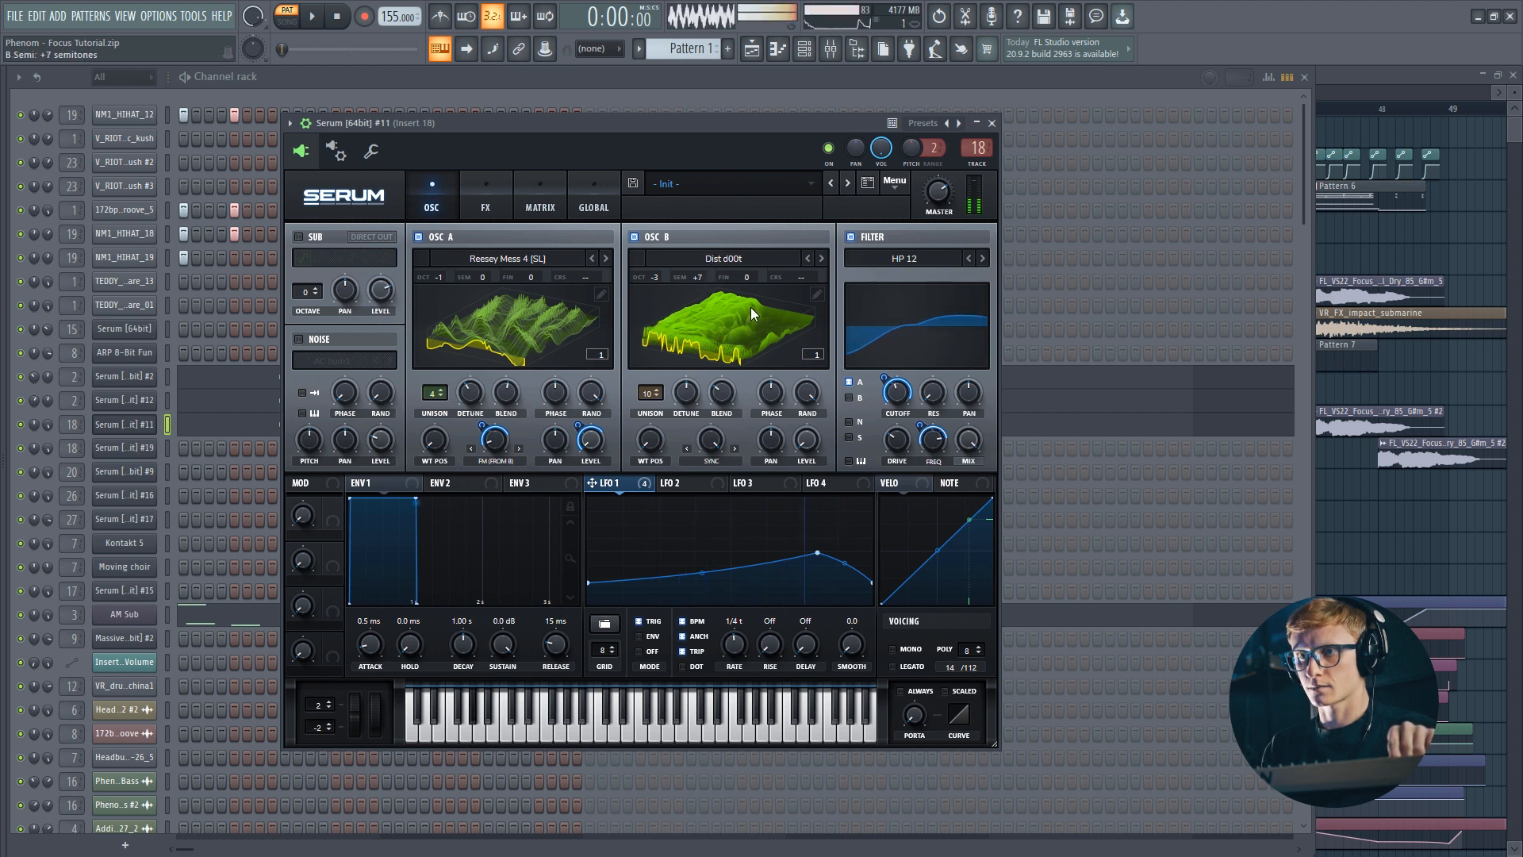
{"action": "left_click", "coordinate": [634, 238]}
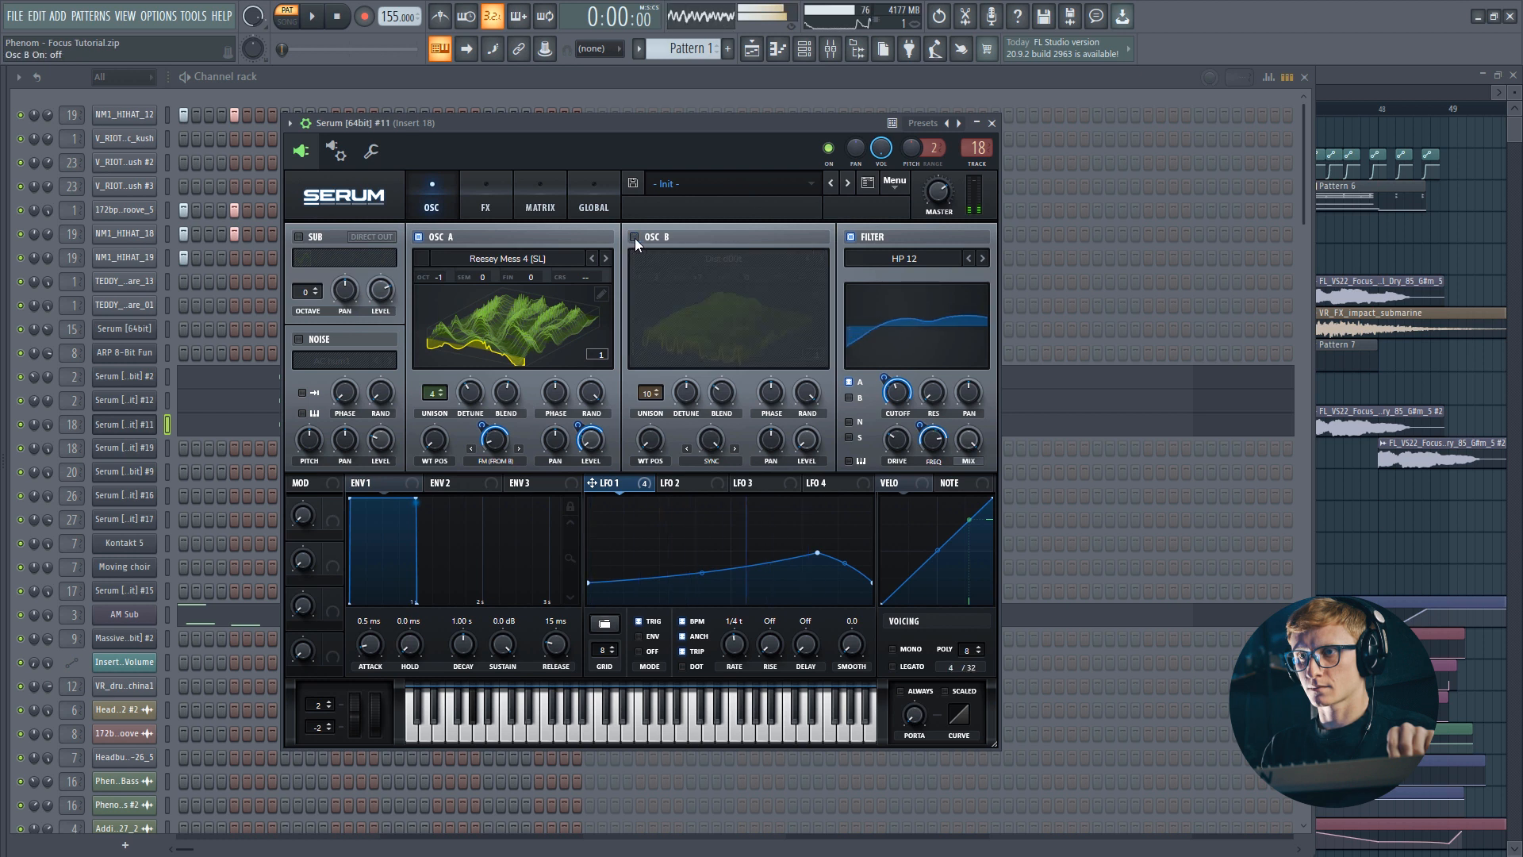
{"action": "left_click", "coordinate": [635, 238]}
{"action": "left_click_drag", "start_coordinate": [747, 277], "coordinate": [750, 278]}
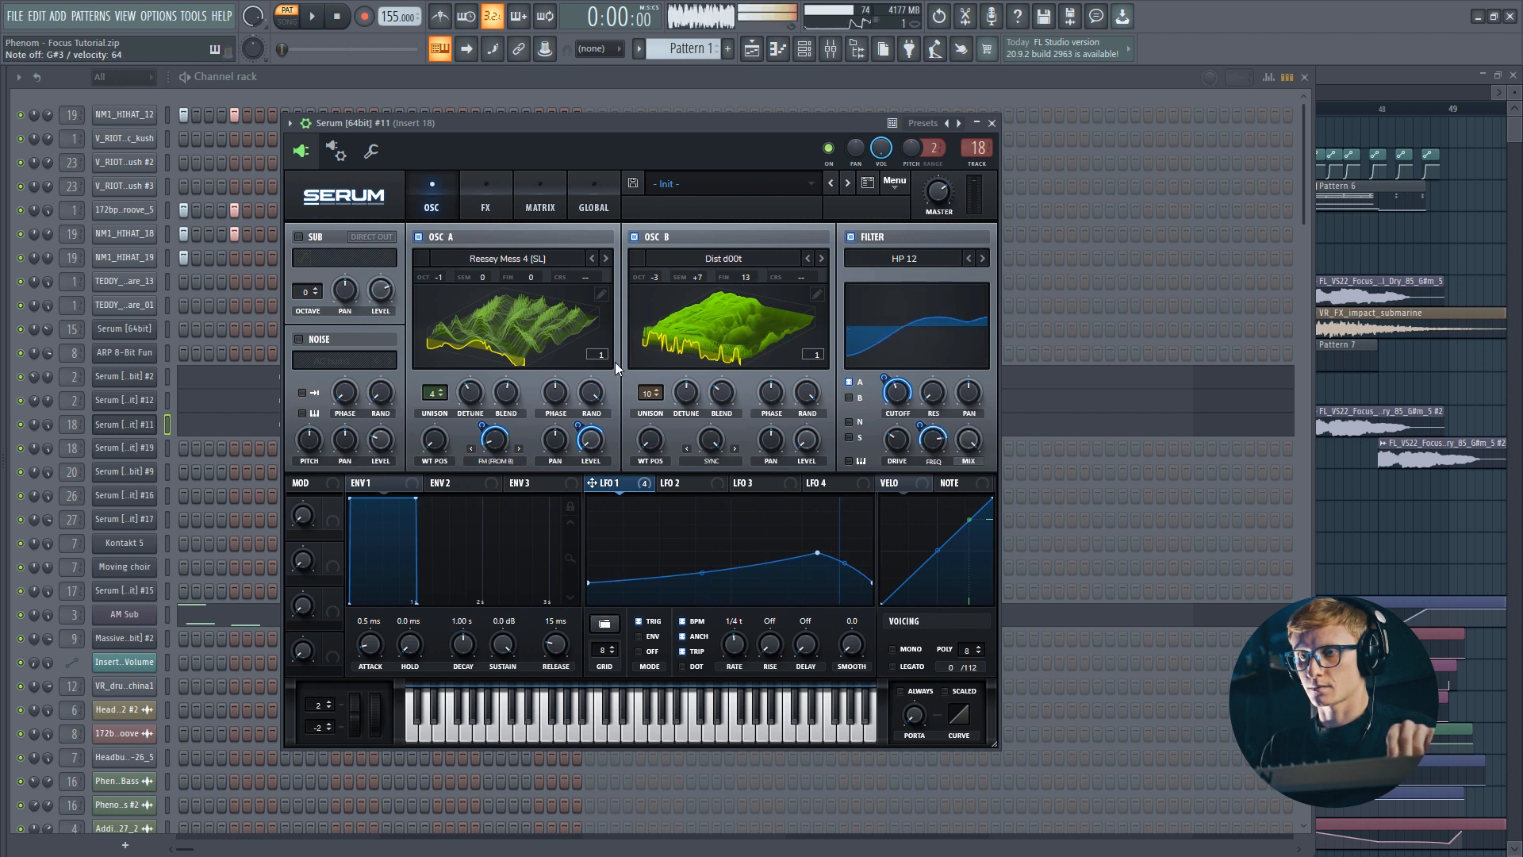
Enable the sub oscillator with the RoundRect shape at octave -1 and modulate its level with LFO 1 from a base of 0%
{"action": "left_click", "coordinate": [311, 239]}
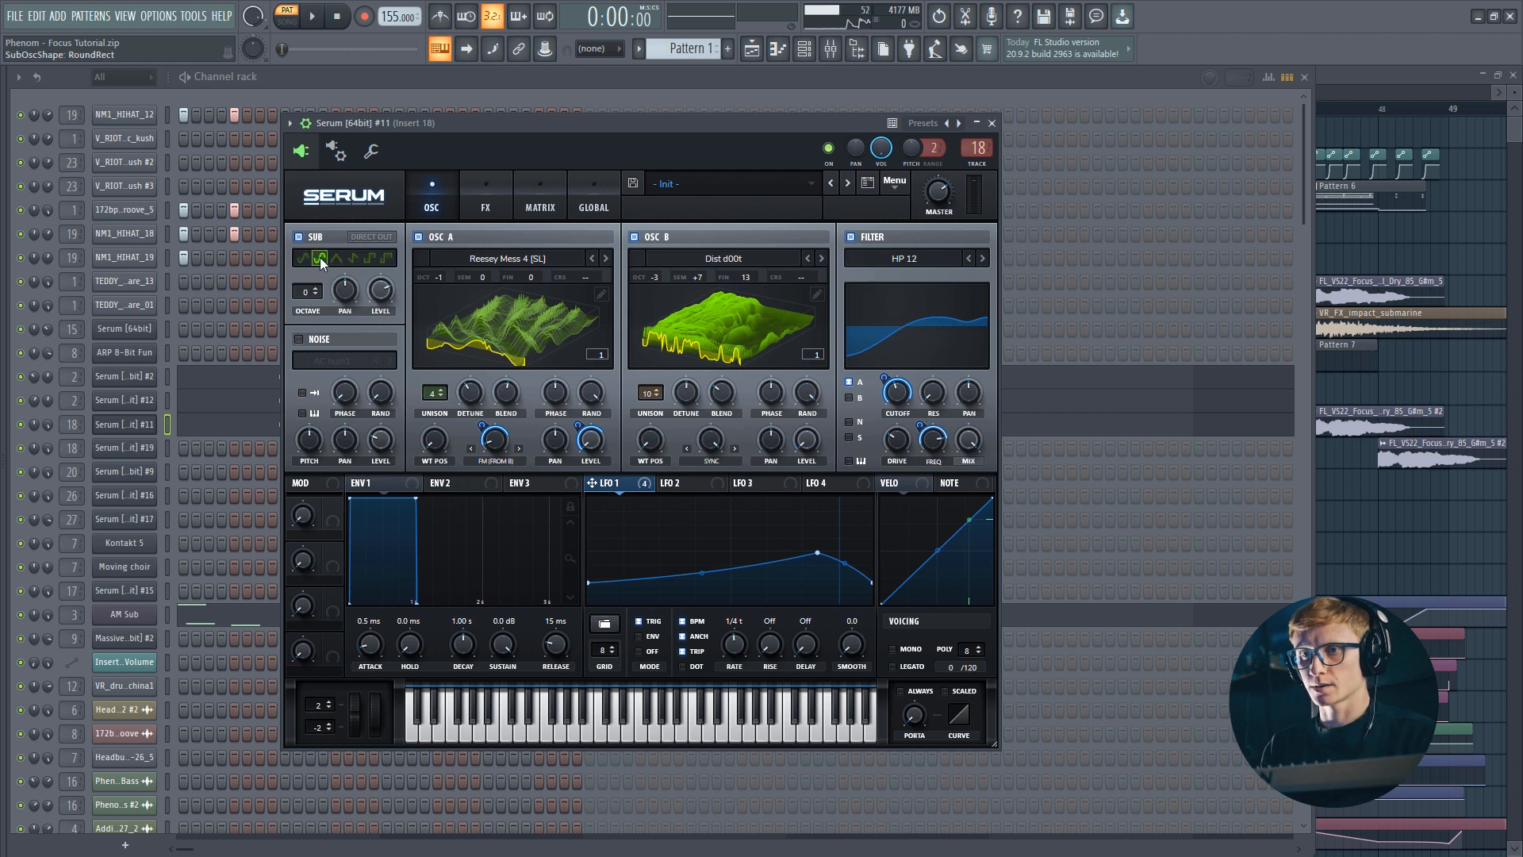
{"action": "left_click", "coordinate": [321, 258]}
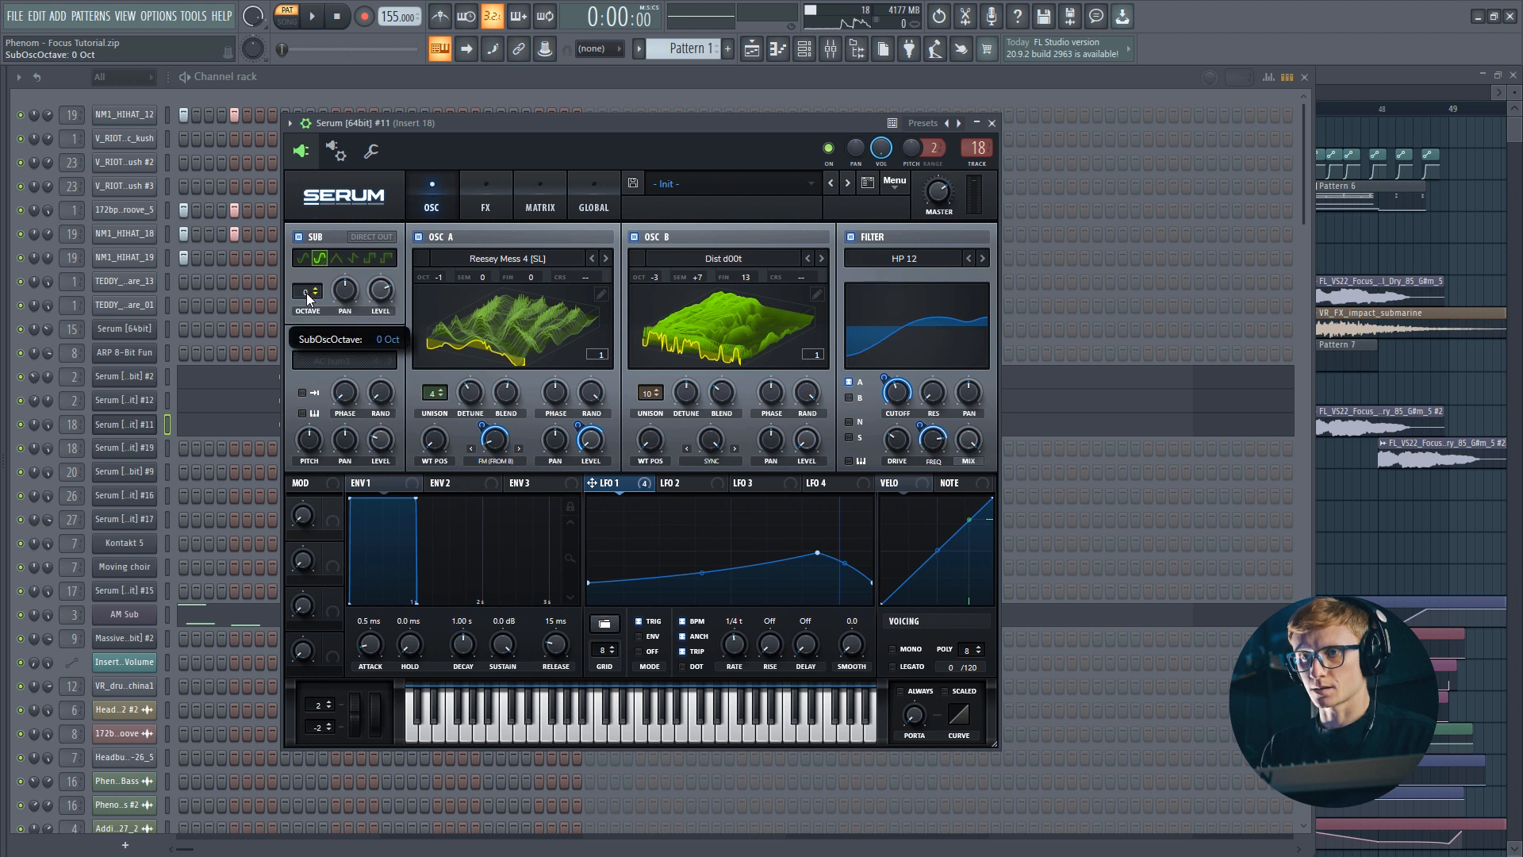
{"action": "left_click_drag", "start_coordinate": [307, 296], "coordinate": [307, 309]}
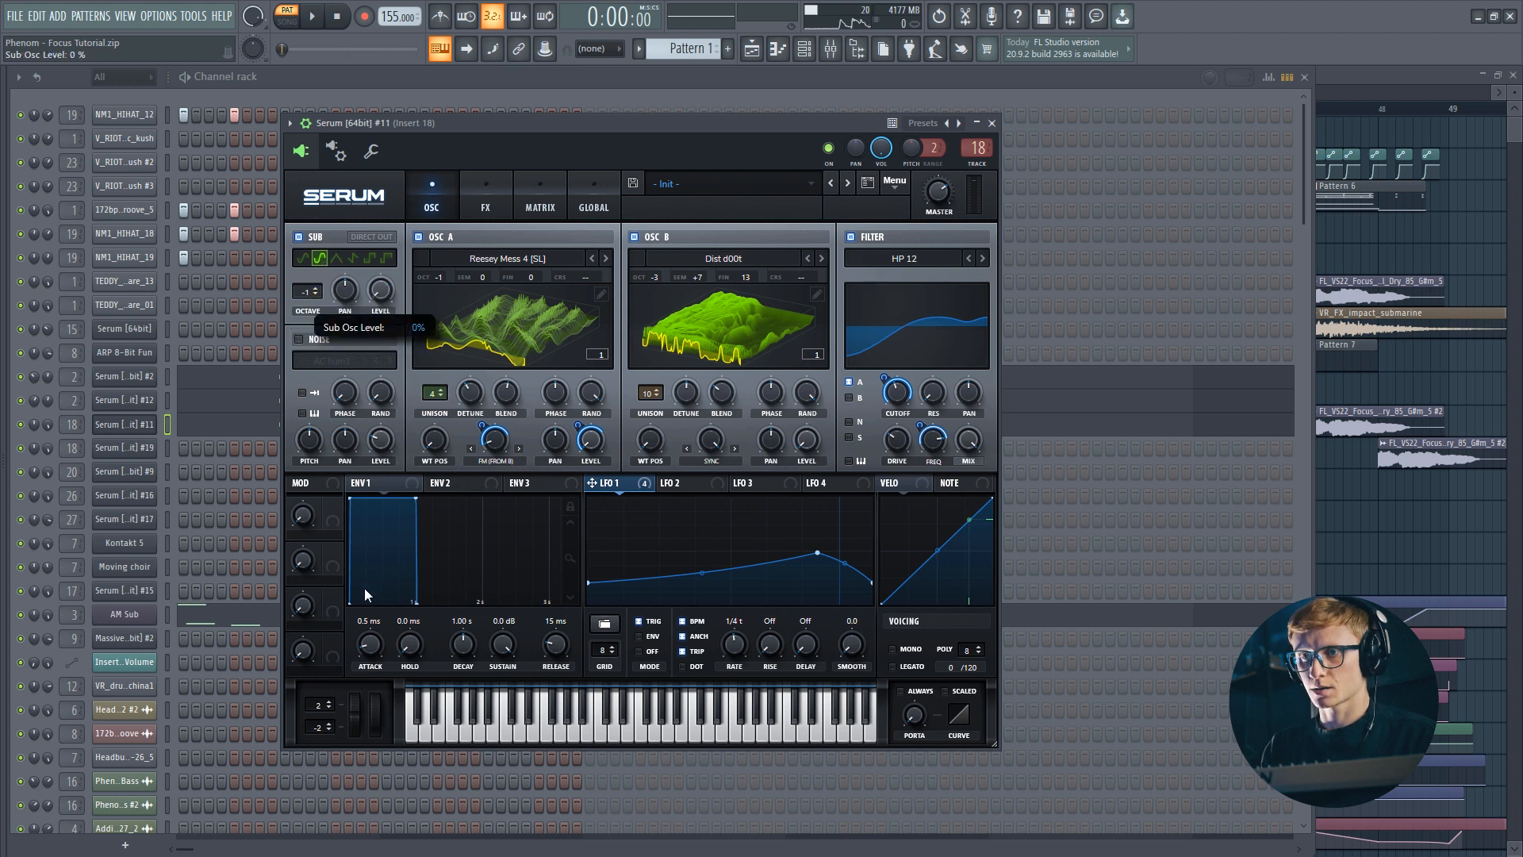
{"action": "left_click_drag", "start_coordinate": [616, 484], "coordinate": [374, 320]}
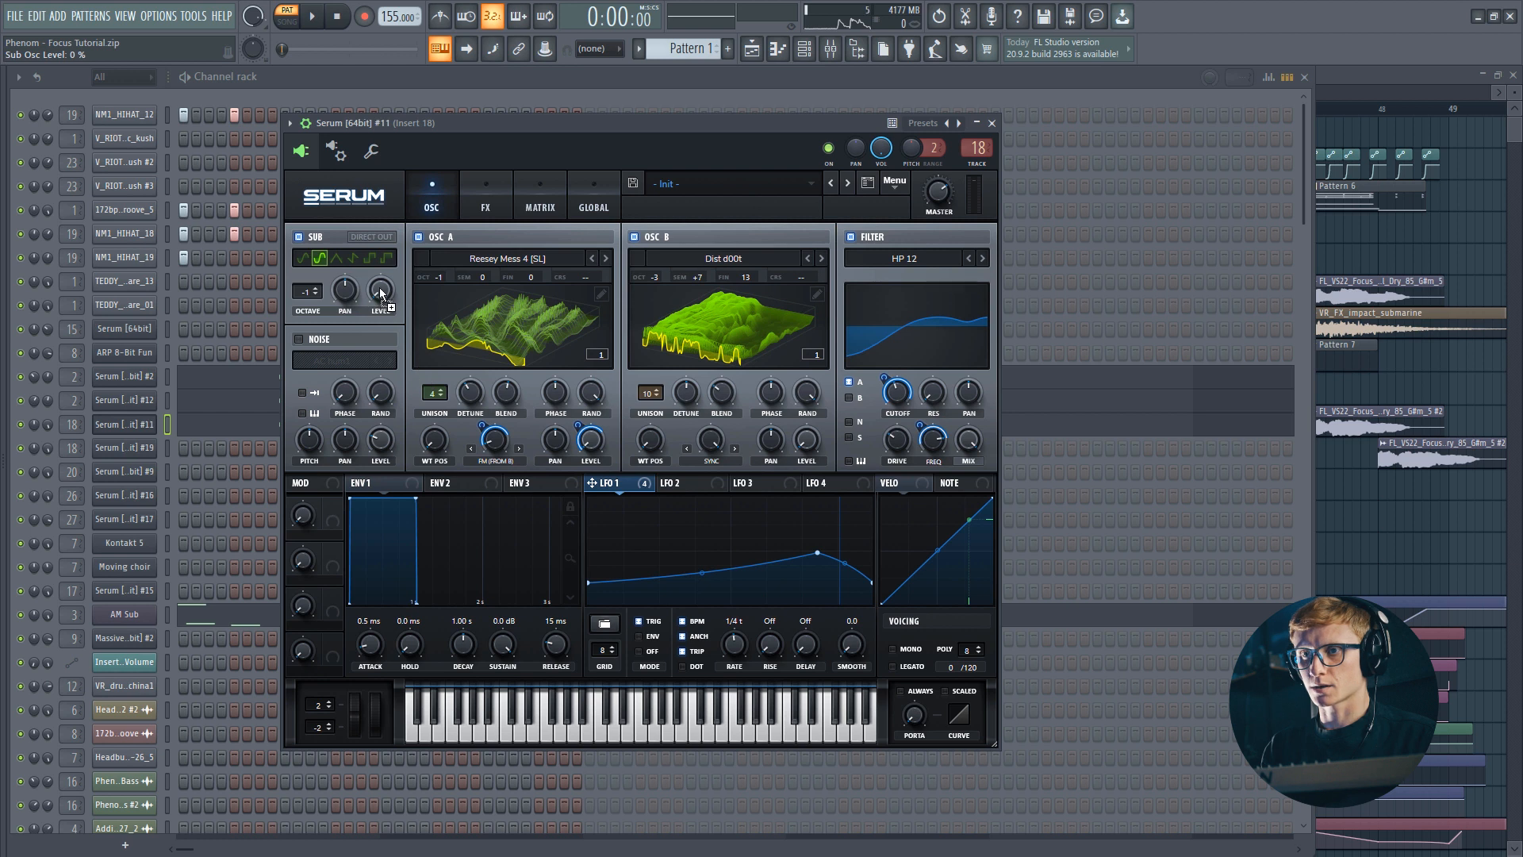
{"action": "right_click", "coordinate": [386, 296]}
Enable the noise oscillator and load the Analog sample BrightWhite
{"action": "left_click", "coordinate": [299, 339]}
{"action": "left_click", "coordinate": [325, 359]}
{"action": "mouse_move", "coordinate": [342, 382]}
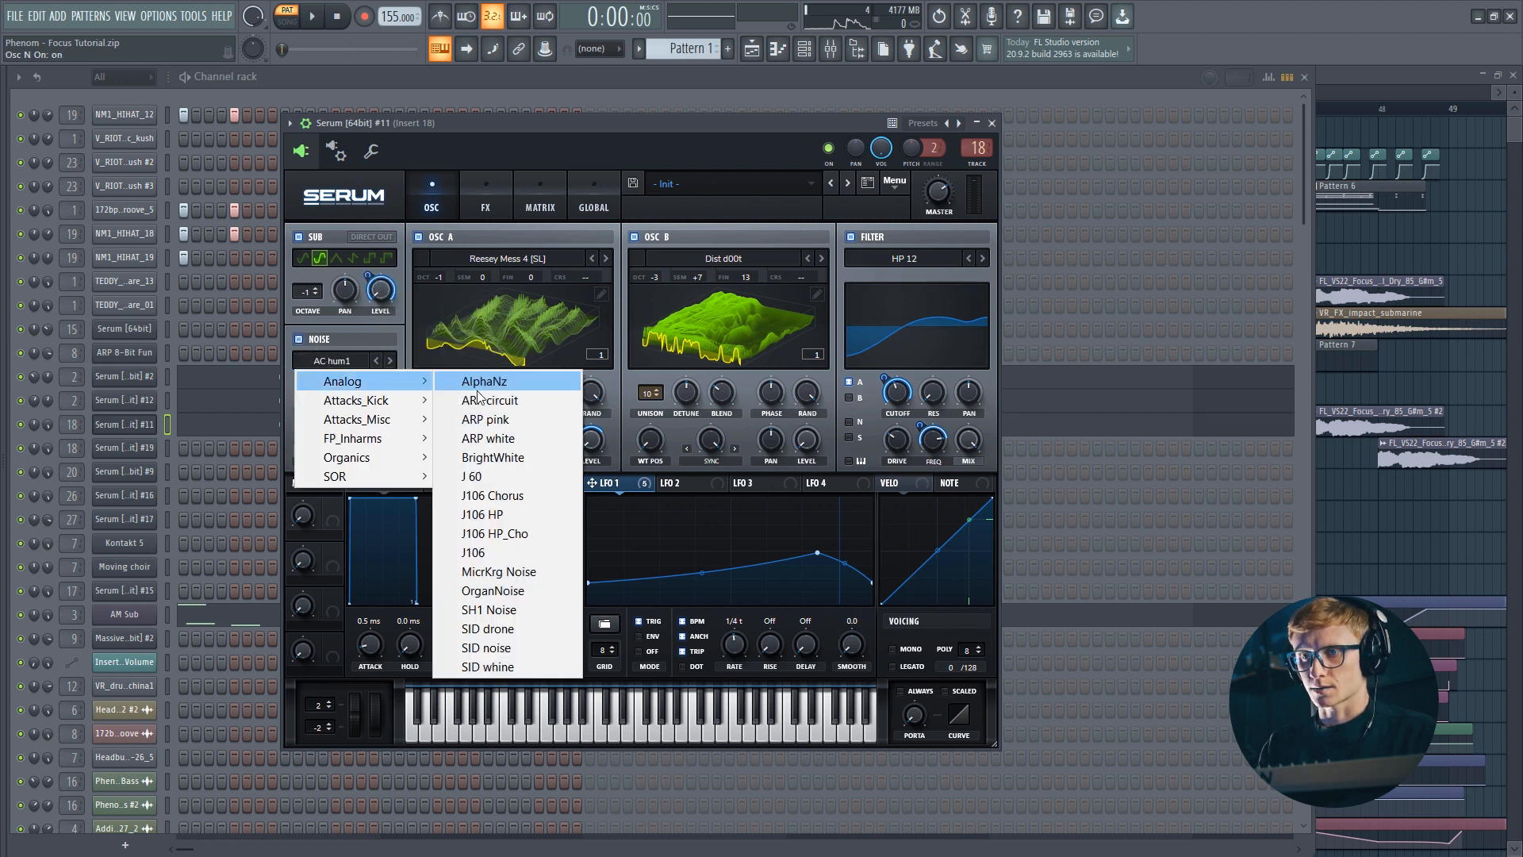
{"action": "left_click", "coordinate": [478, 458]}
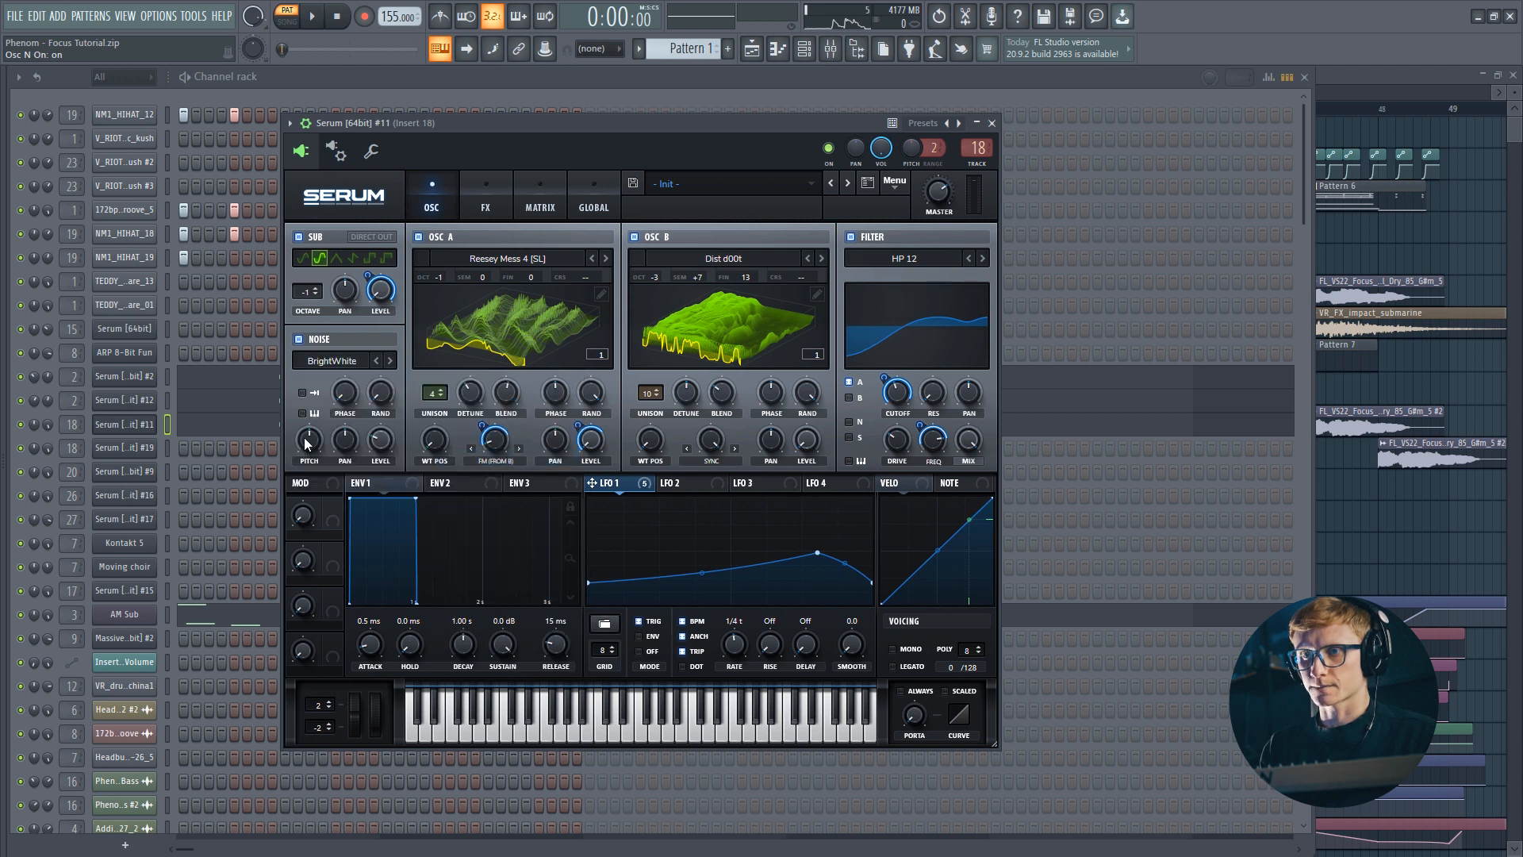
Set the noise level to 0% and modulate it with LFO 1 by an amount of about 6
{"action": "mouse_move", "coordinate": [309, 445]}
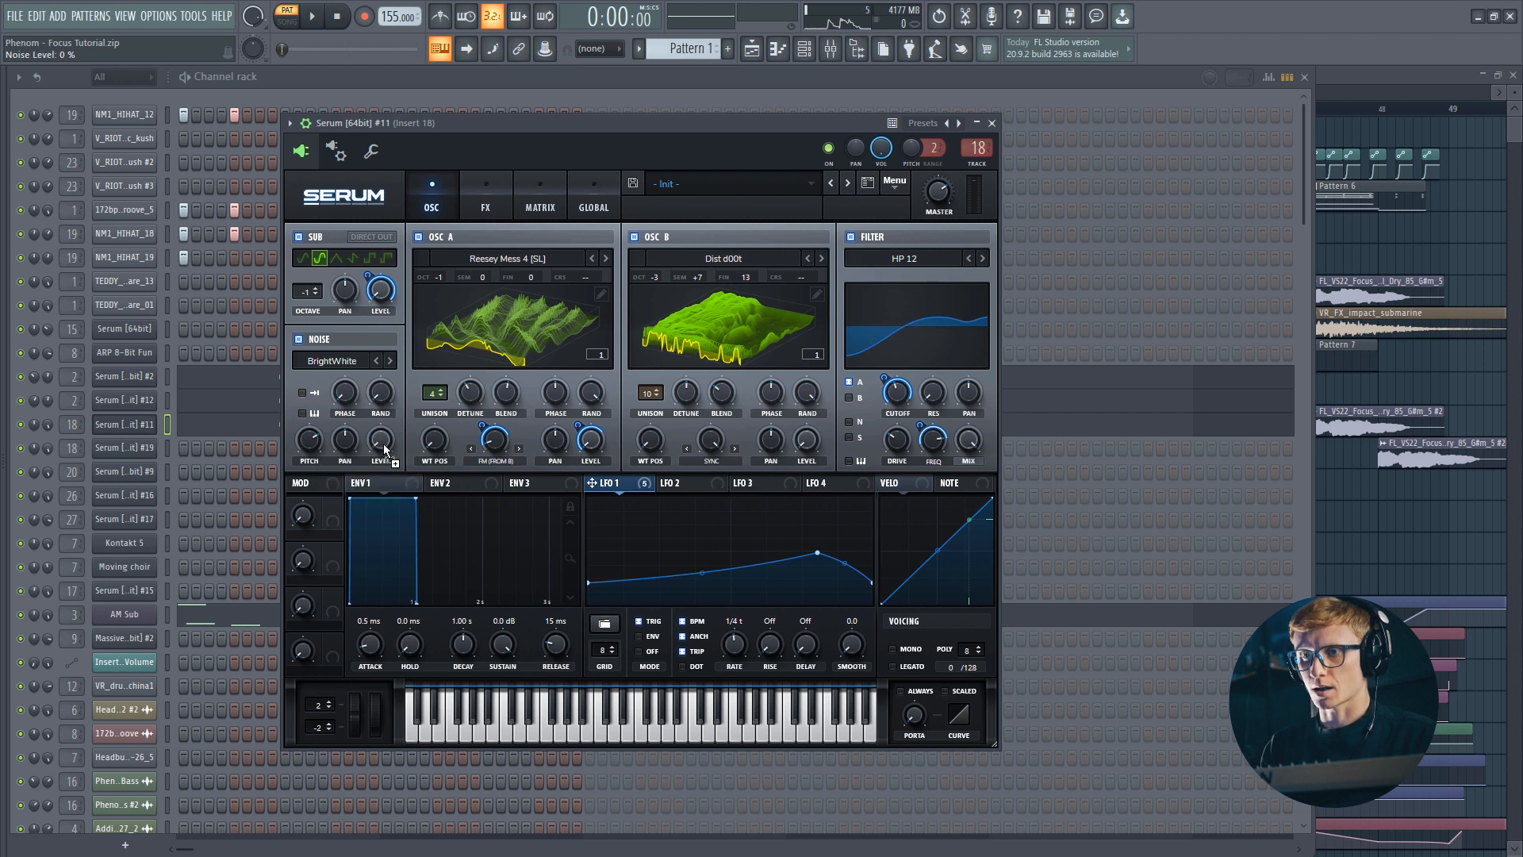
{"action": "left_click_drag", "start_coordinate": [380, 441], "coordinate": [380, 441]}
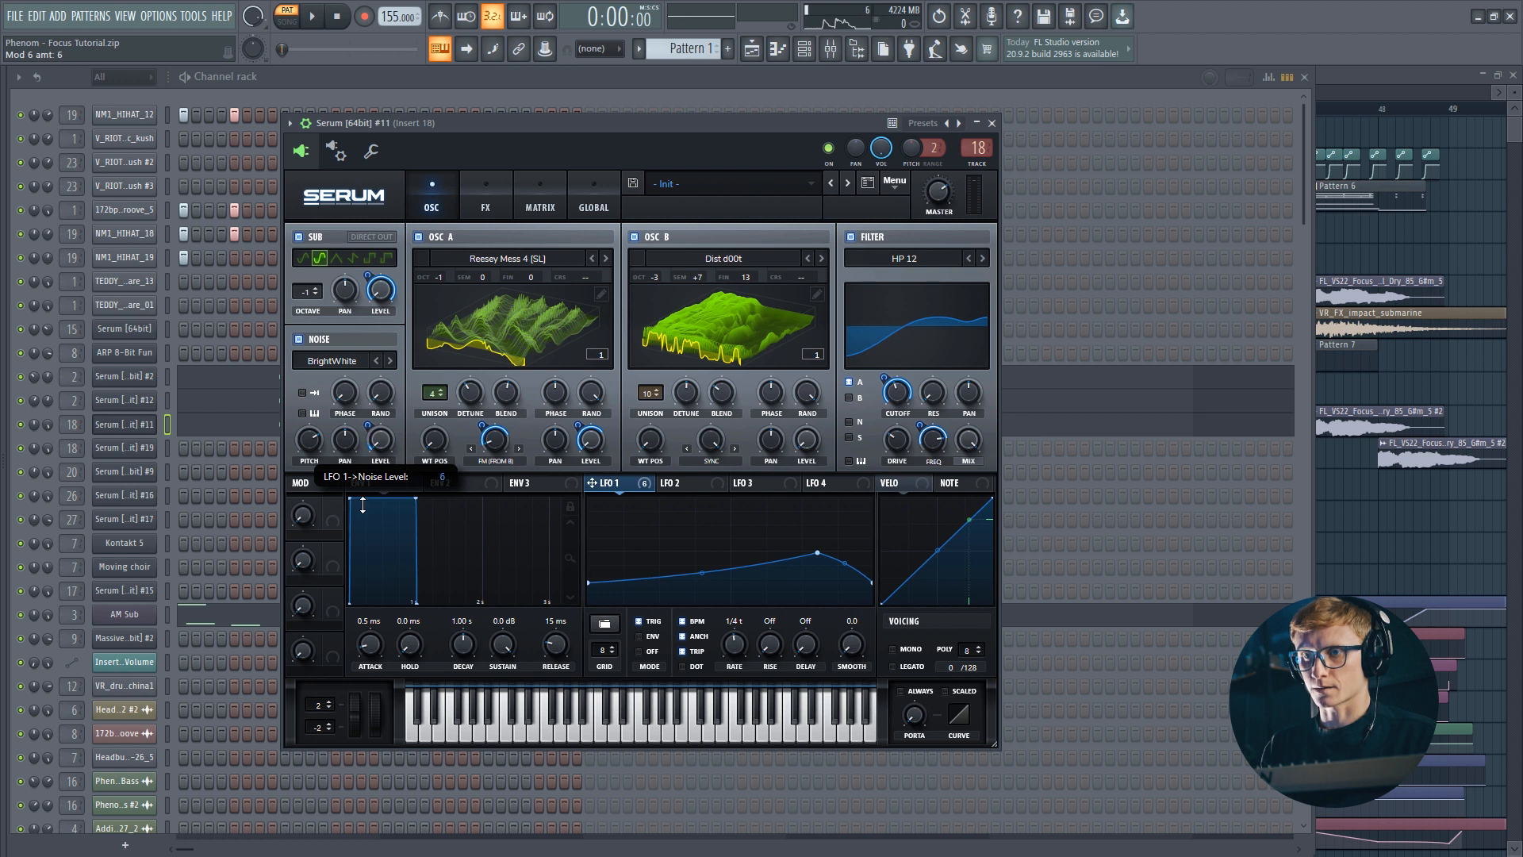
{"action": "mouse_move", "coordinate": [375, 434]}
{"action": "left_mouse_down"}
{"action": "mouse_move", "coordinate": [375, 422]}
{"action": "mouse_move", "coordinate": [390, 442]}
{"action": "left_mouse_up"}
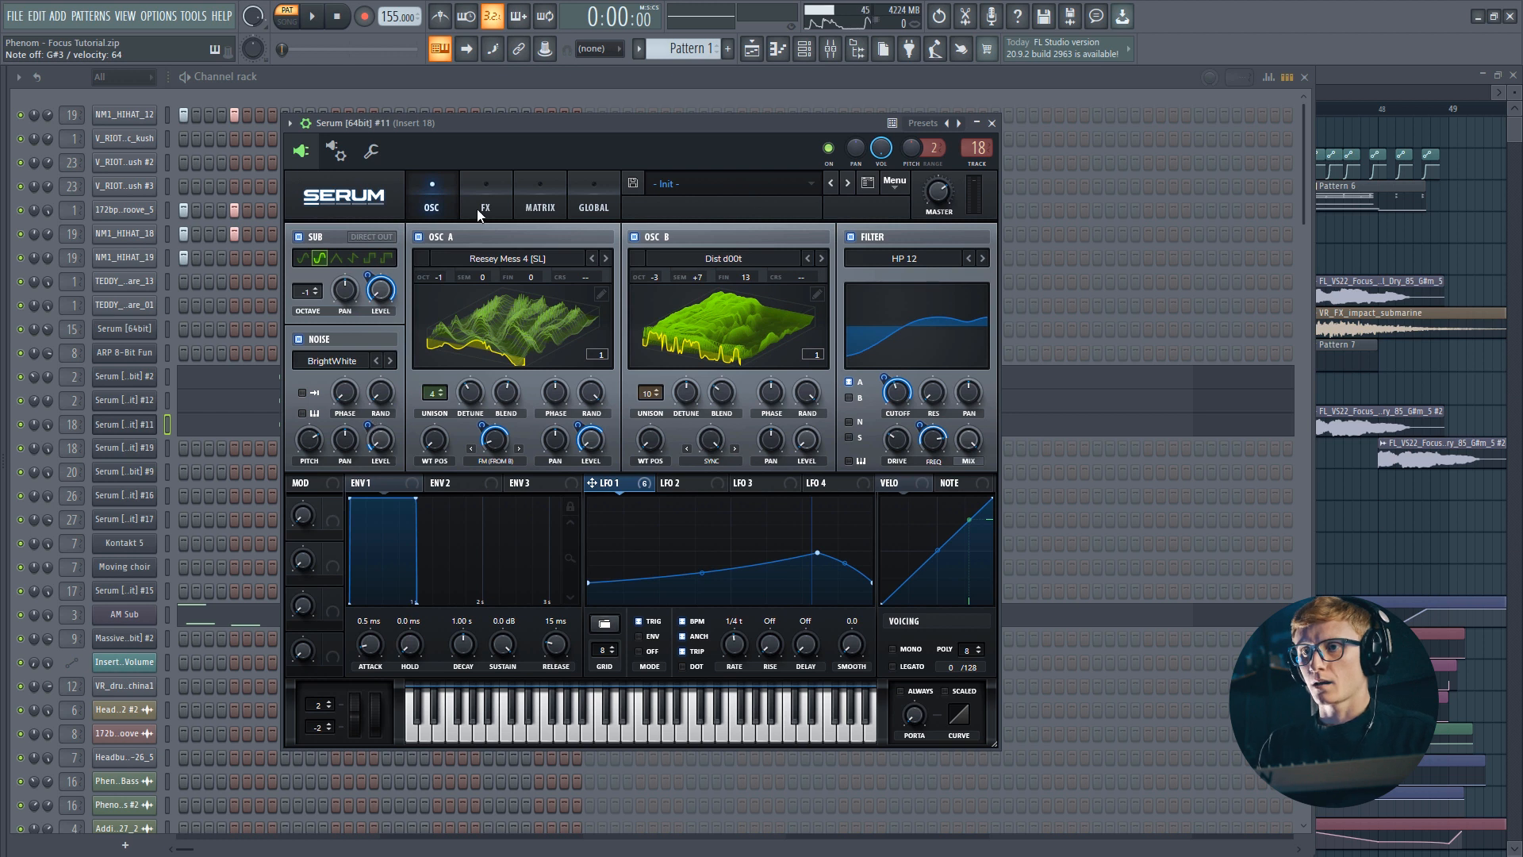
Shape LFO 2 as a straight falling ramp in TRIG mode with a rate of 1/2
{"action": "left_click", "coordinate": [687, 483]}
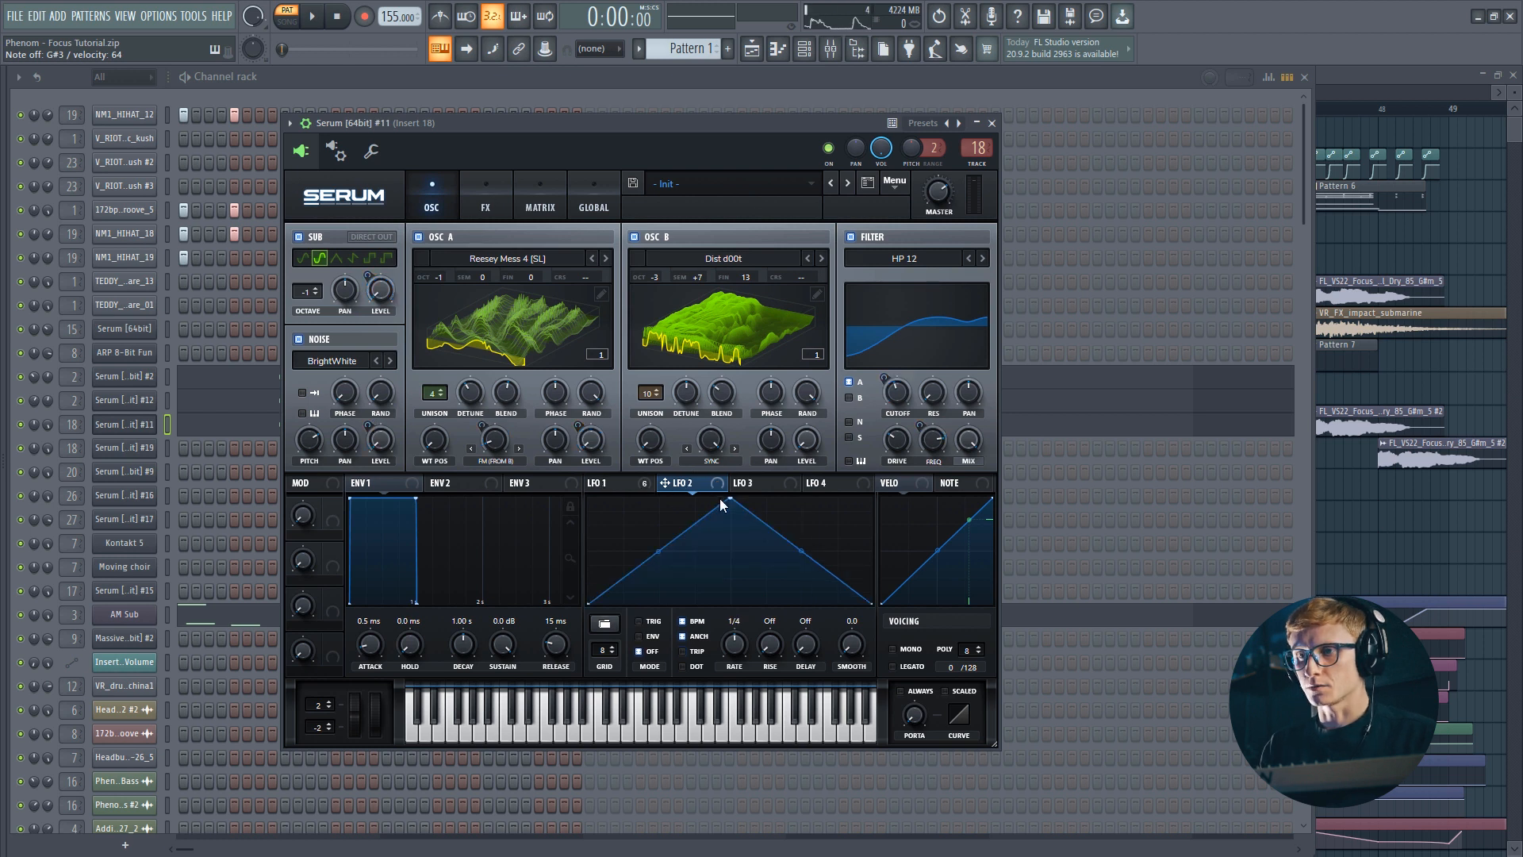
{"action": "left_click_drag", "start_coordinate": [727, 499], "coordinate": [568, 458]}
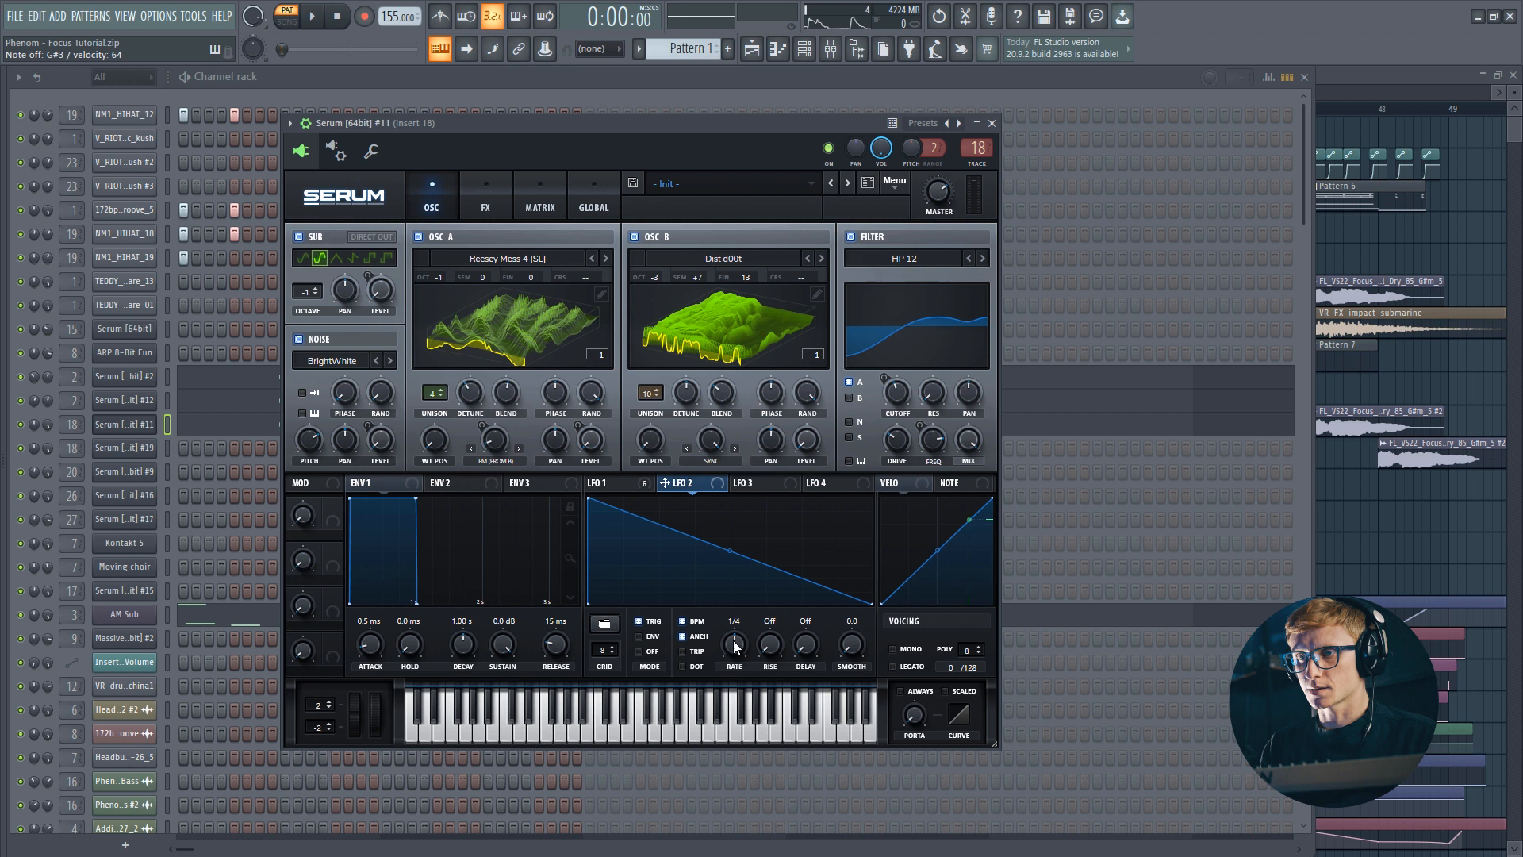
{"action": "left_click_drag", "start_coordinate": [729, 645], "coordinate": [730, 659]}
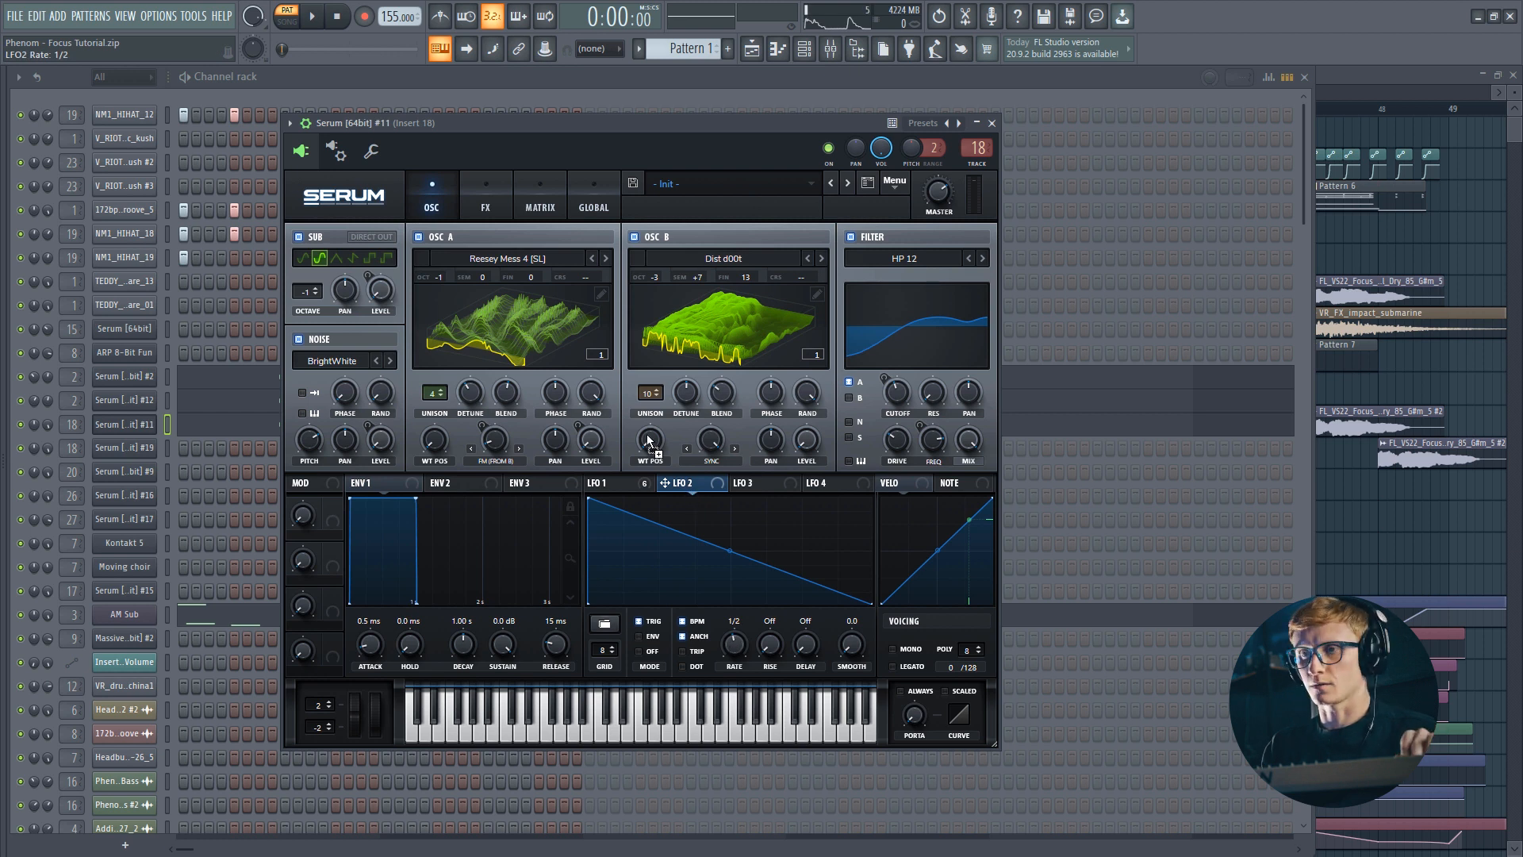
Modulate oscillator B's wavetable position with LFO 2 and set the master volume to 74%
{"action": "left_click_drag", "start_coordinate": [650, 438], "coordinate": [651, 441]}
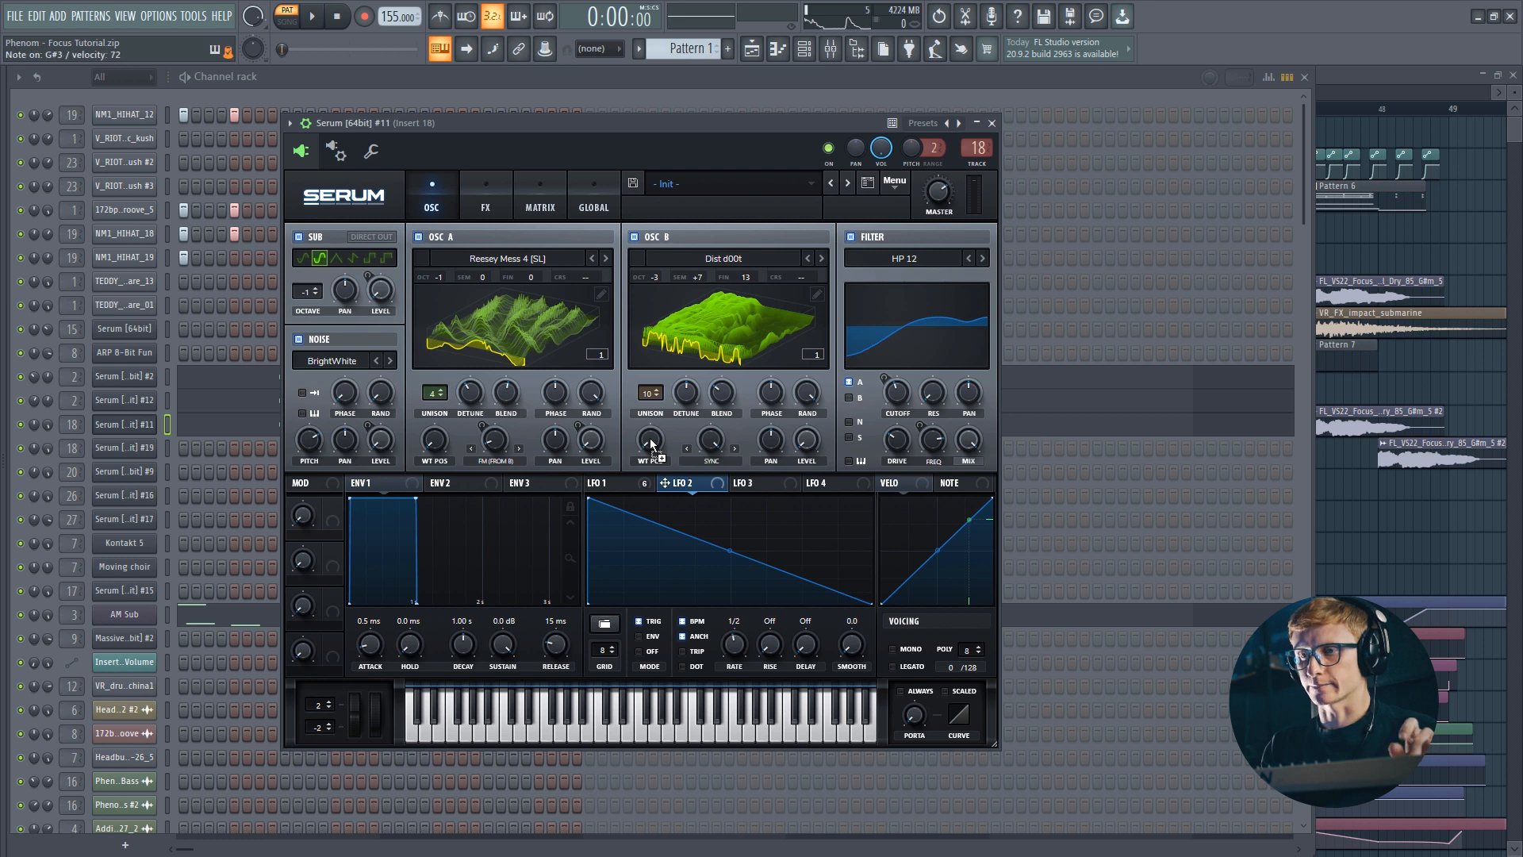
{"action": "right_click", "coordinate": [650, 441]}
{"action": "left_click", "coordinate": [679, 501]}
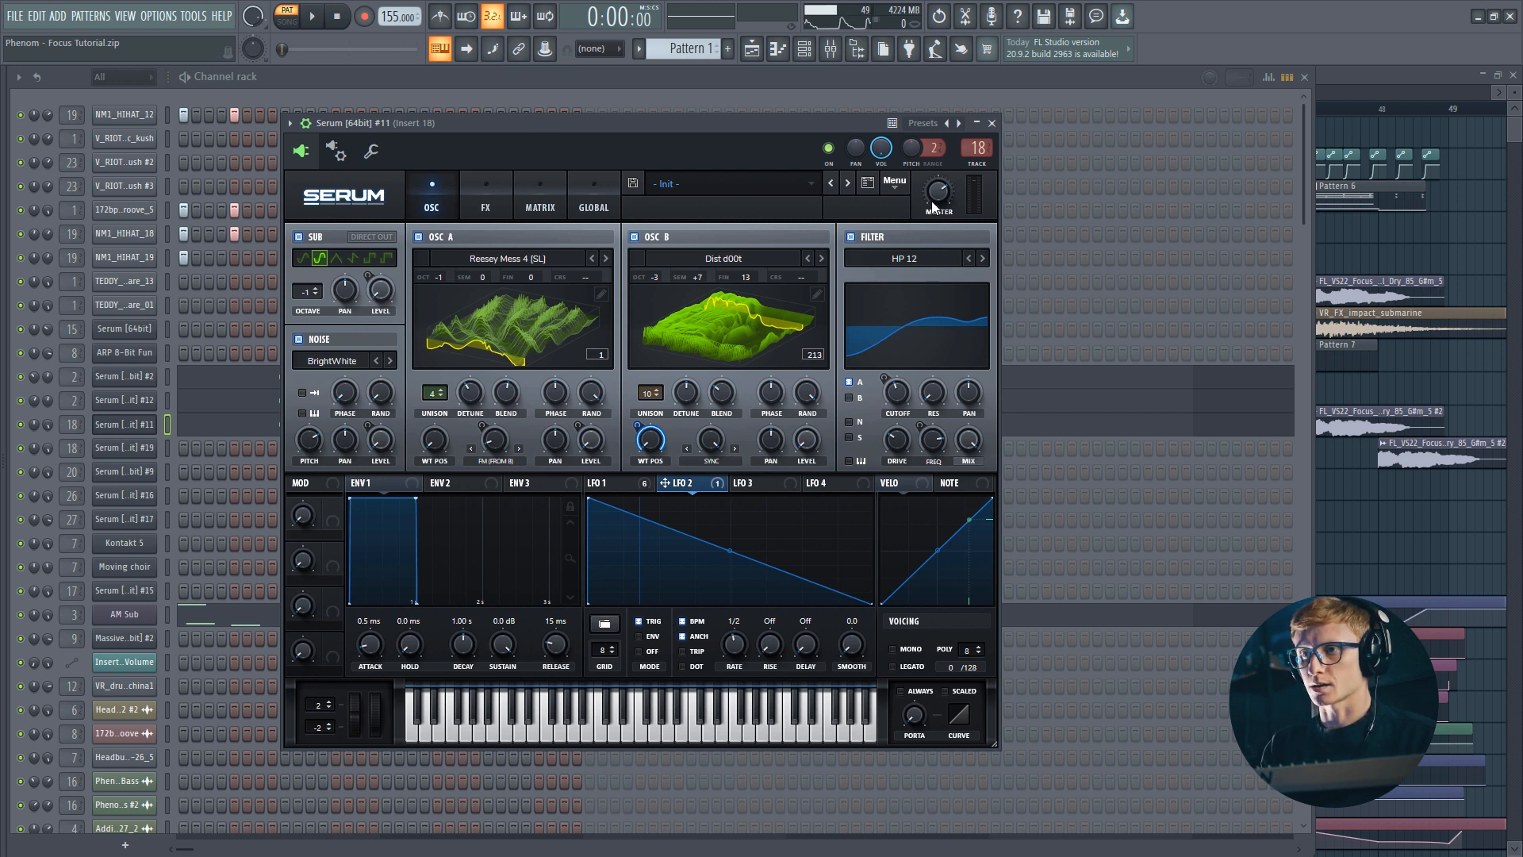
{"action": "mouse_move", "coordinate": [936, 197]}
{"action": "scroll", "coordinate": [936, 198], "scroll_direction": "up", "scroll_amount": 4}
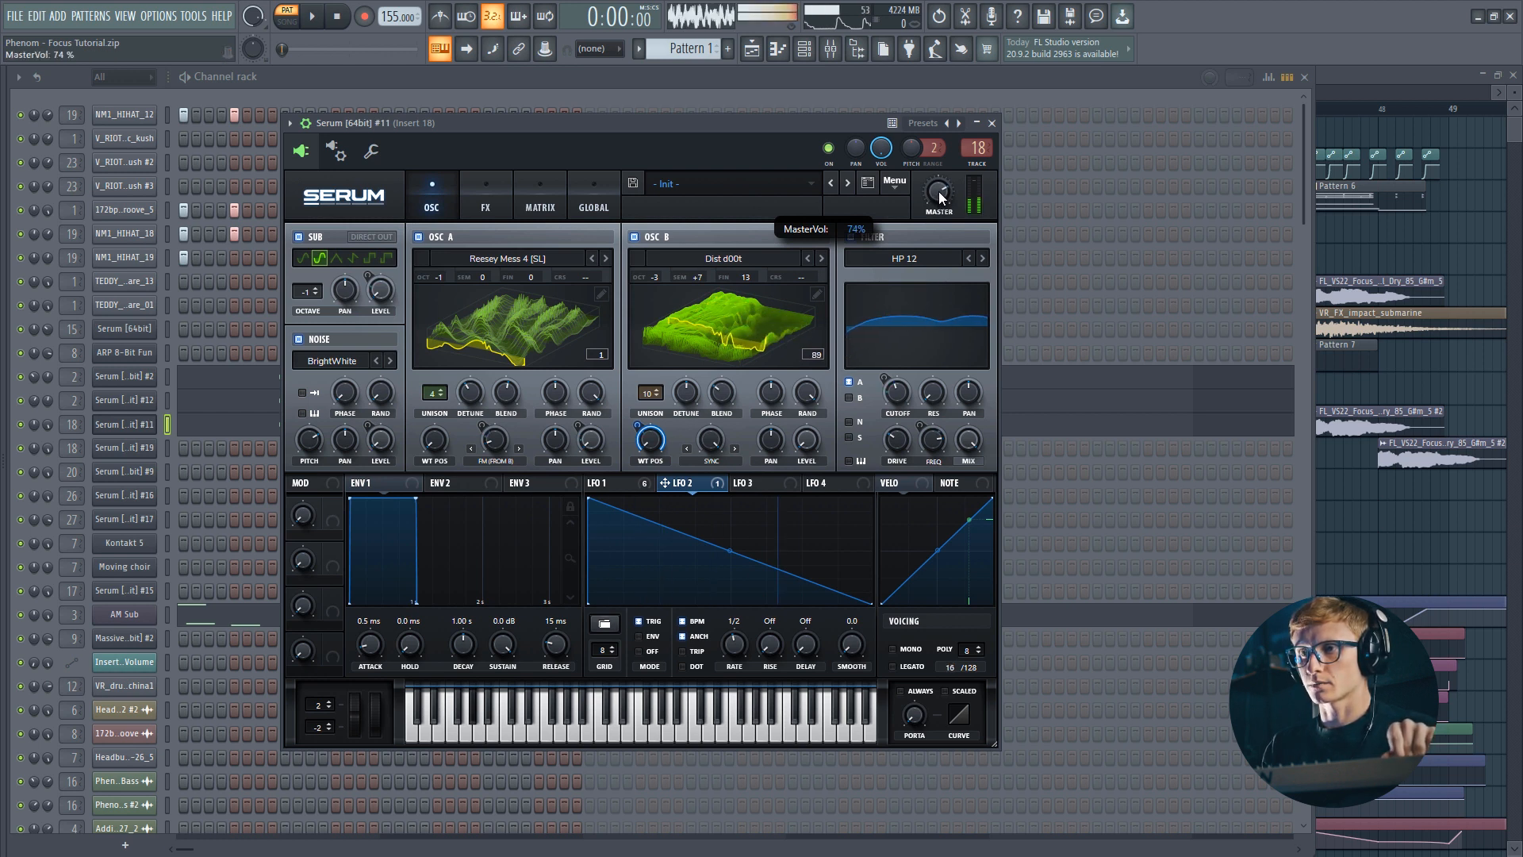
Enable the Hyper/Dimension effect with a Hyper mix of 29% and a Dimension size of 0%, and adjust the Dimension mix
{"action": "left_click", "coordinate": [484, 194]}
{"action": "left_click", "coordinate": [307, 240]}
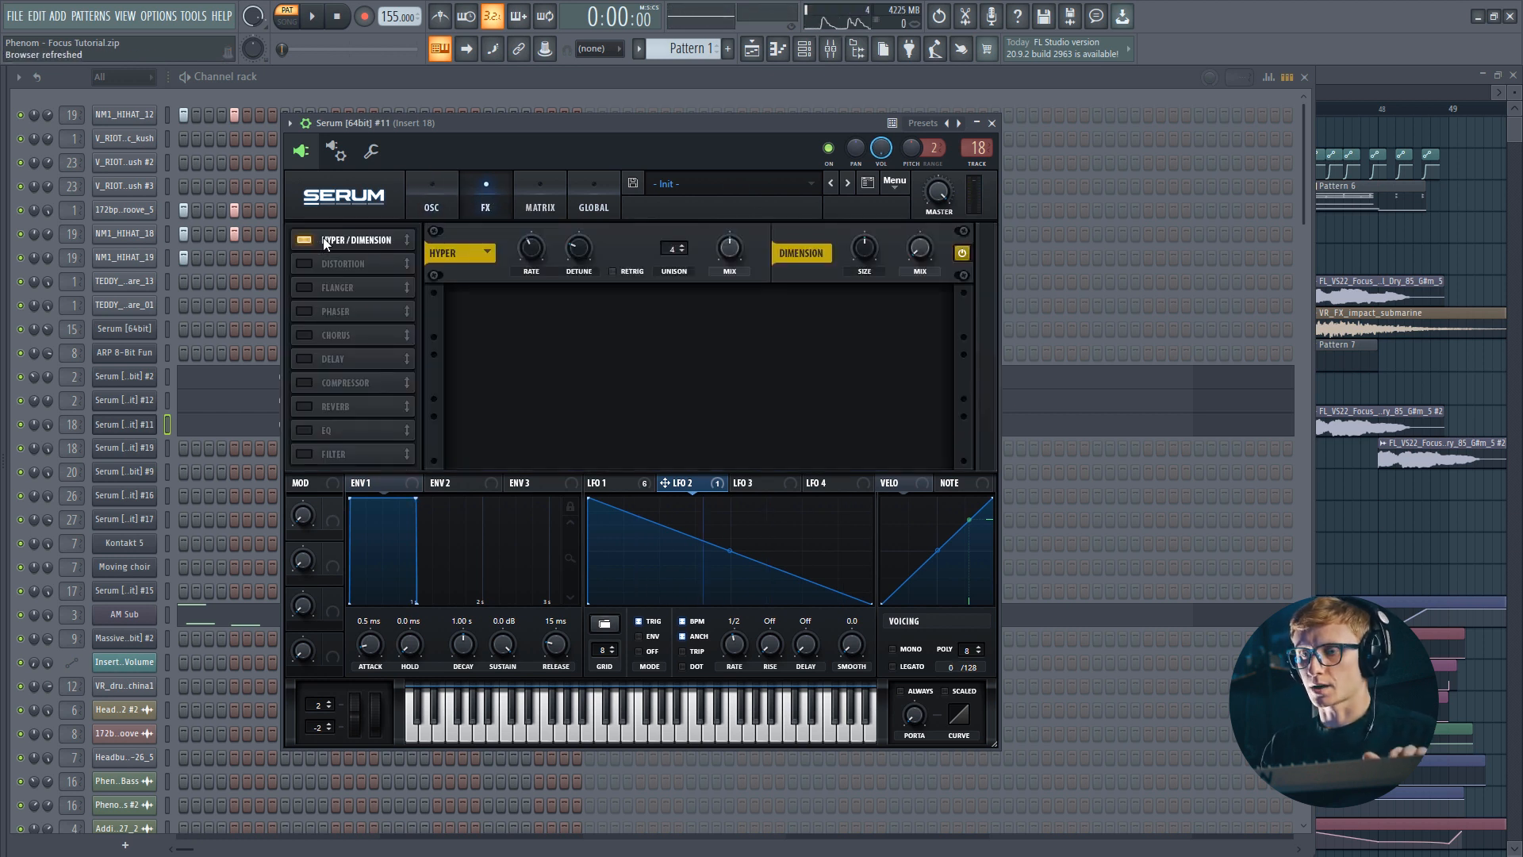
{"action": "mouse_move", "coordinate": [730, 254]}
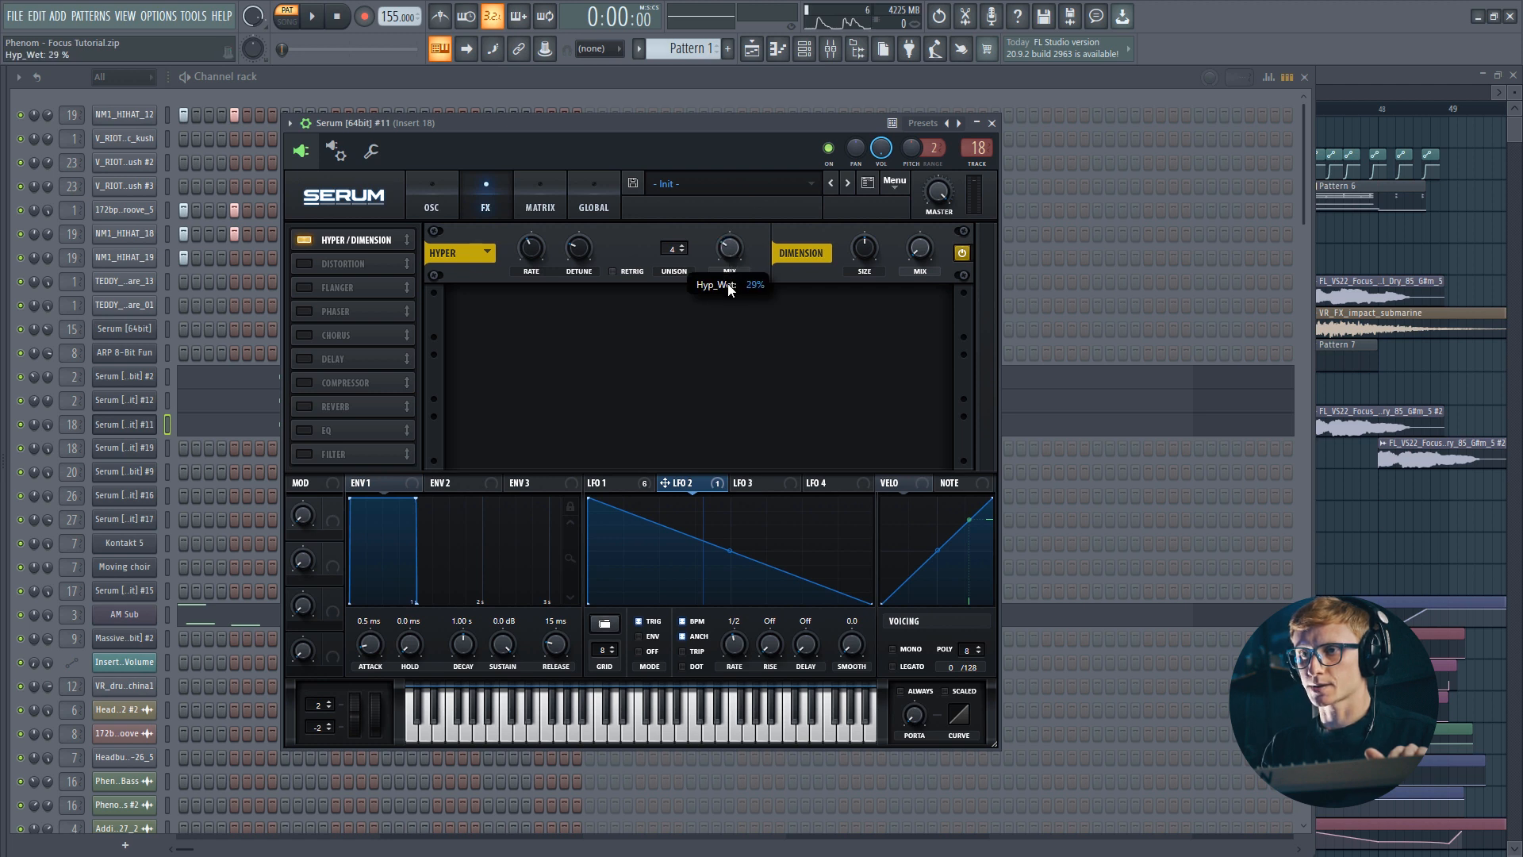
{"action": "left_click_drag", "start_coordinate": [865, 254], "coordinate": [862, 287]}
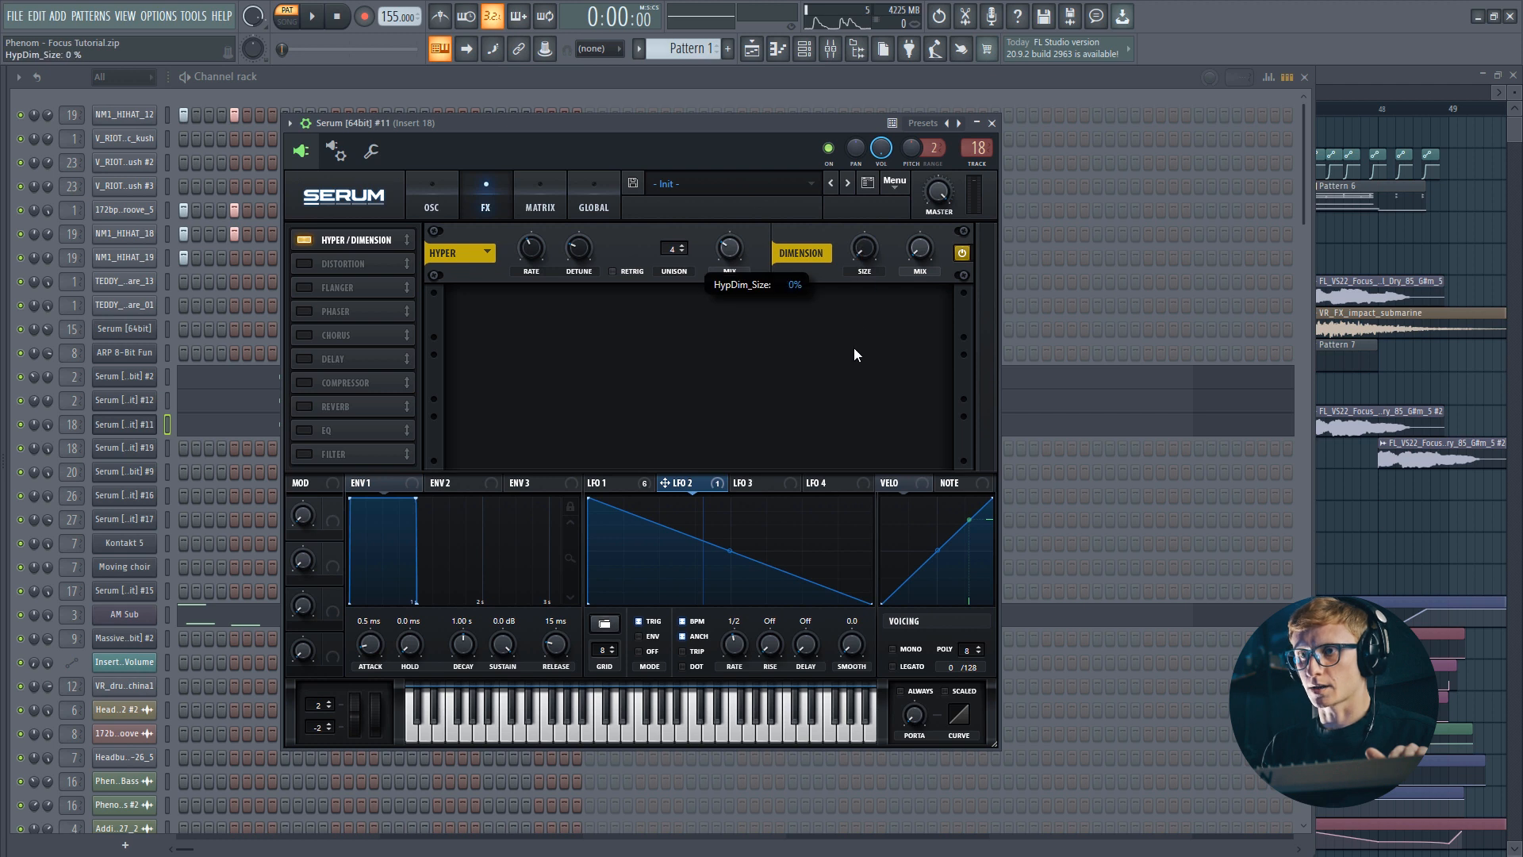
{"action": "mouse_move", "coordinate": [920, 250]}
{"action": "left_click_drag", "start_coordinate": [922, 247], "coordinate": [923, 212]}
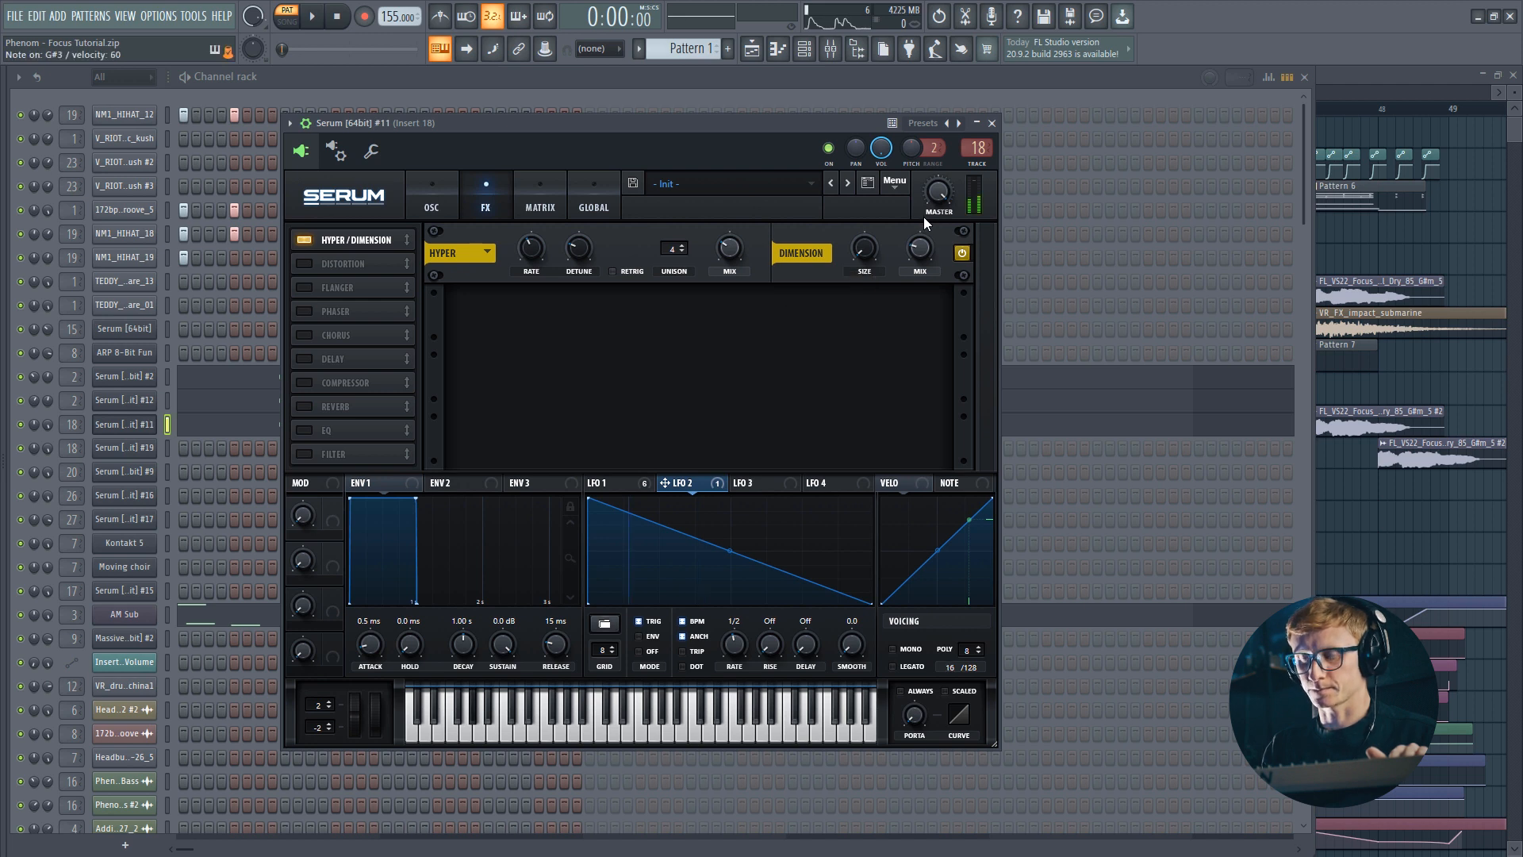
{"action": "mouse_move", "coordinate": [922, 246]}
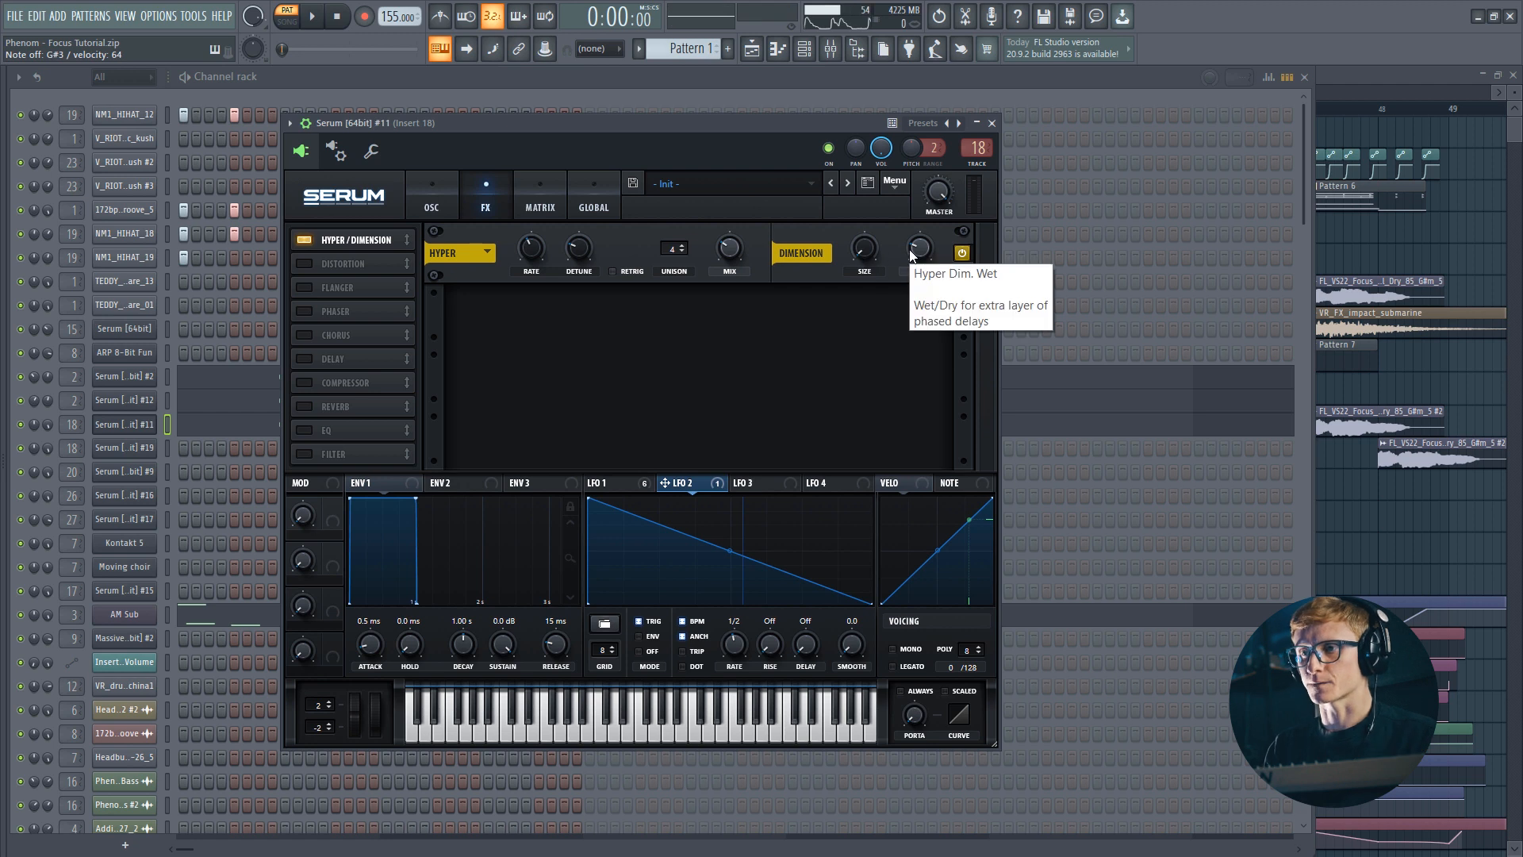
Enable the EQ, place it directly after Hyper/Dimension and set its bands to the Peak type
{"action": "left_click", "coordinate": [304, 430]}
{"action": "left_click_drag", "start_coordinate": [305, 430], "coordinate": [388, 259]}
{"action": "left_click", "coordinate": [651, 315]}
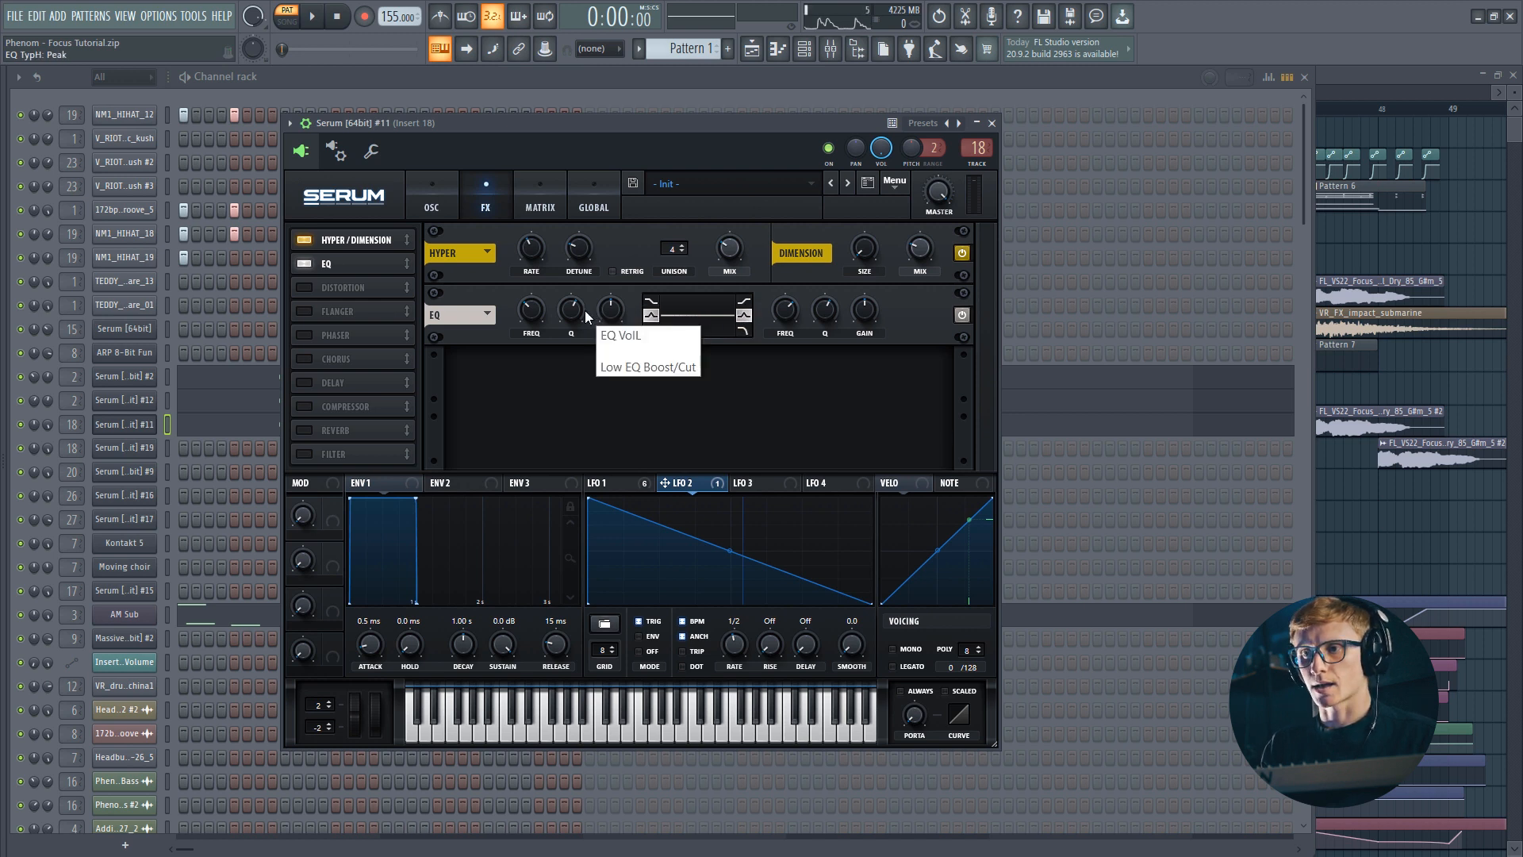
Modulate the EQ's low-band frequency with LFO 1 by an amount of 35 from a base of about 180 Hz, and boost the low-band gain
{"action": "left_click", "coordinate": [613, 486]}
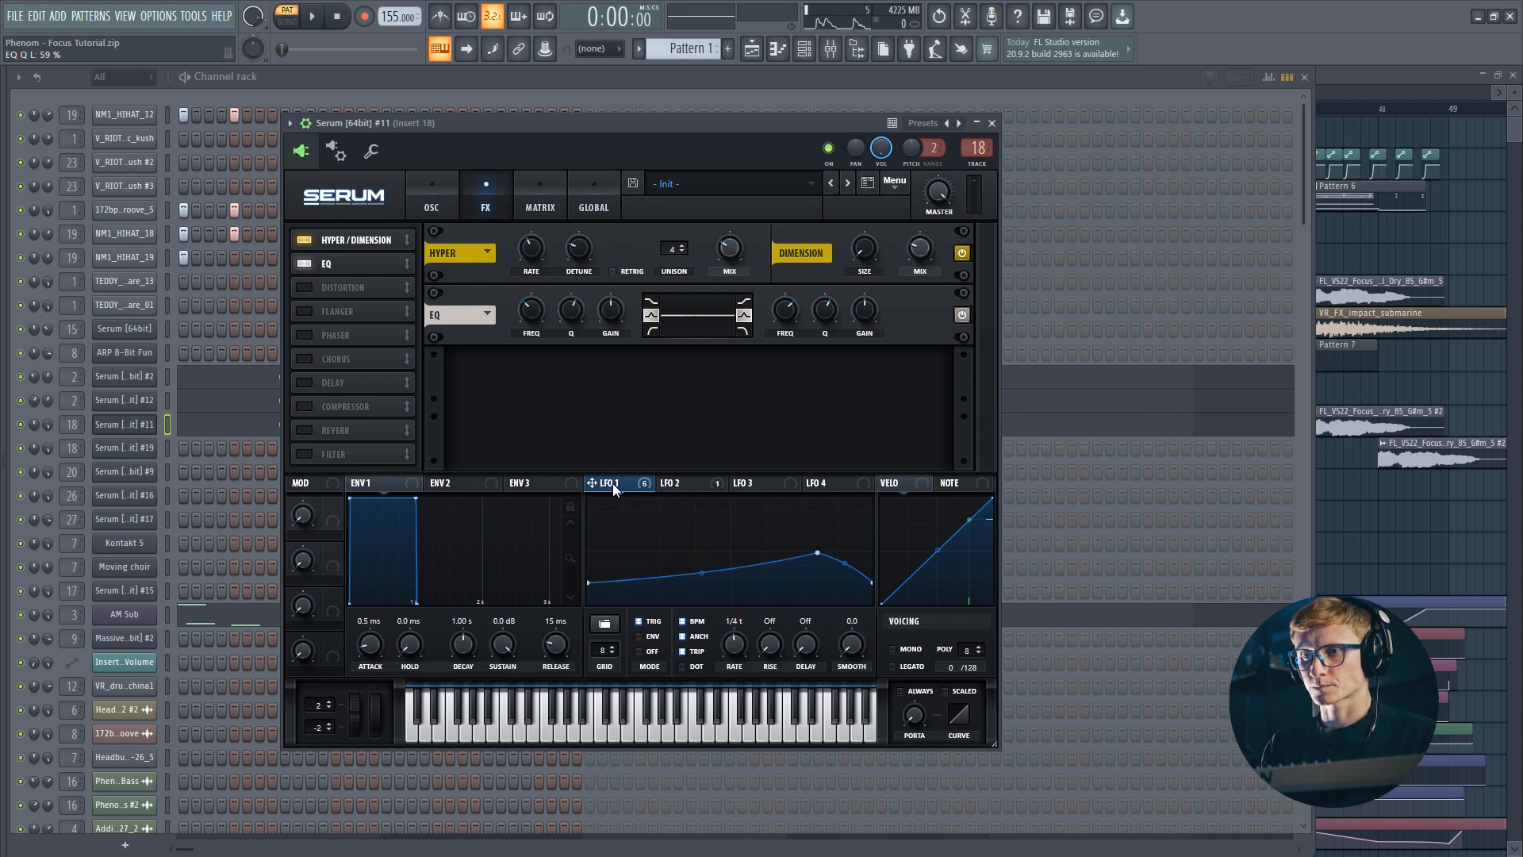
{"action": "left_click_drag", "start_coordinate": [531, 304], "coordinate": [531, 314]}
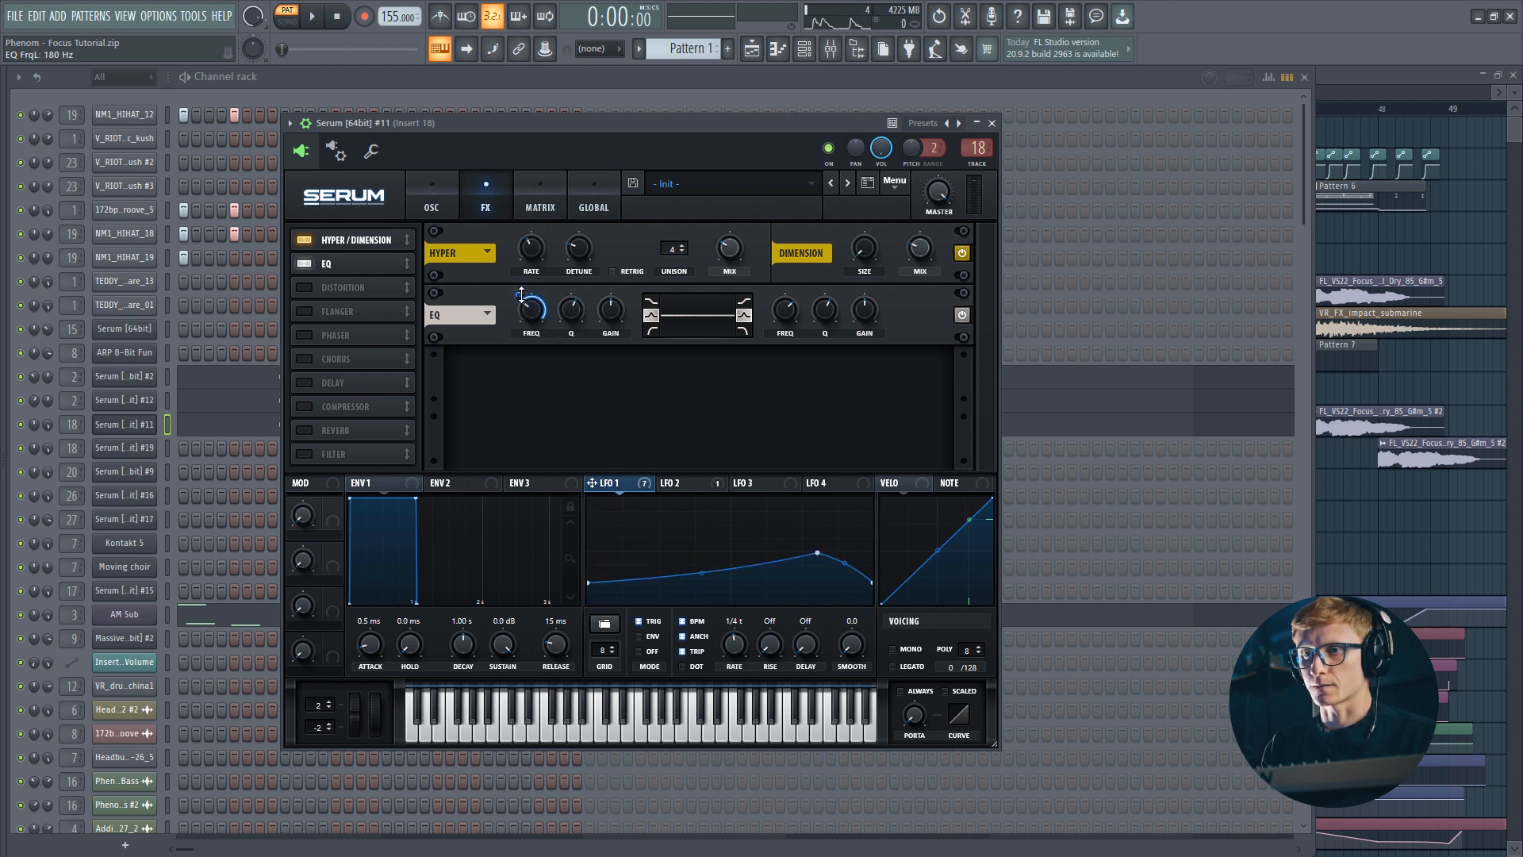
{"action": "left_click_drag", "start_coordinate": [519, 296], "coordinate": [518, 320]}
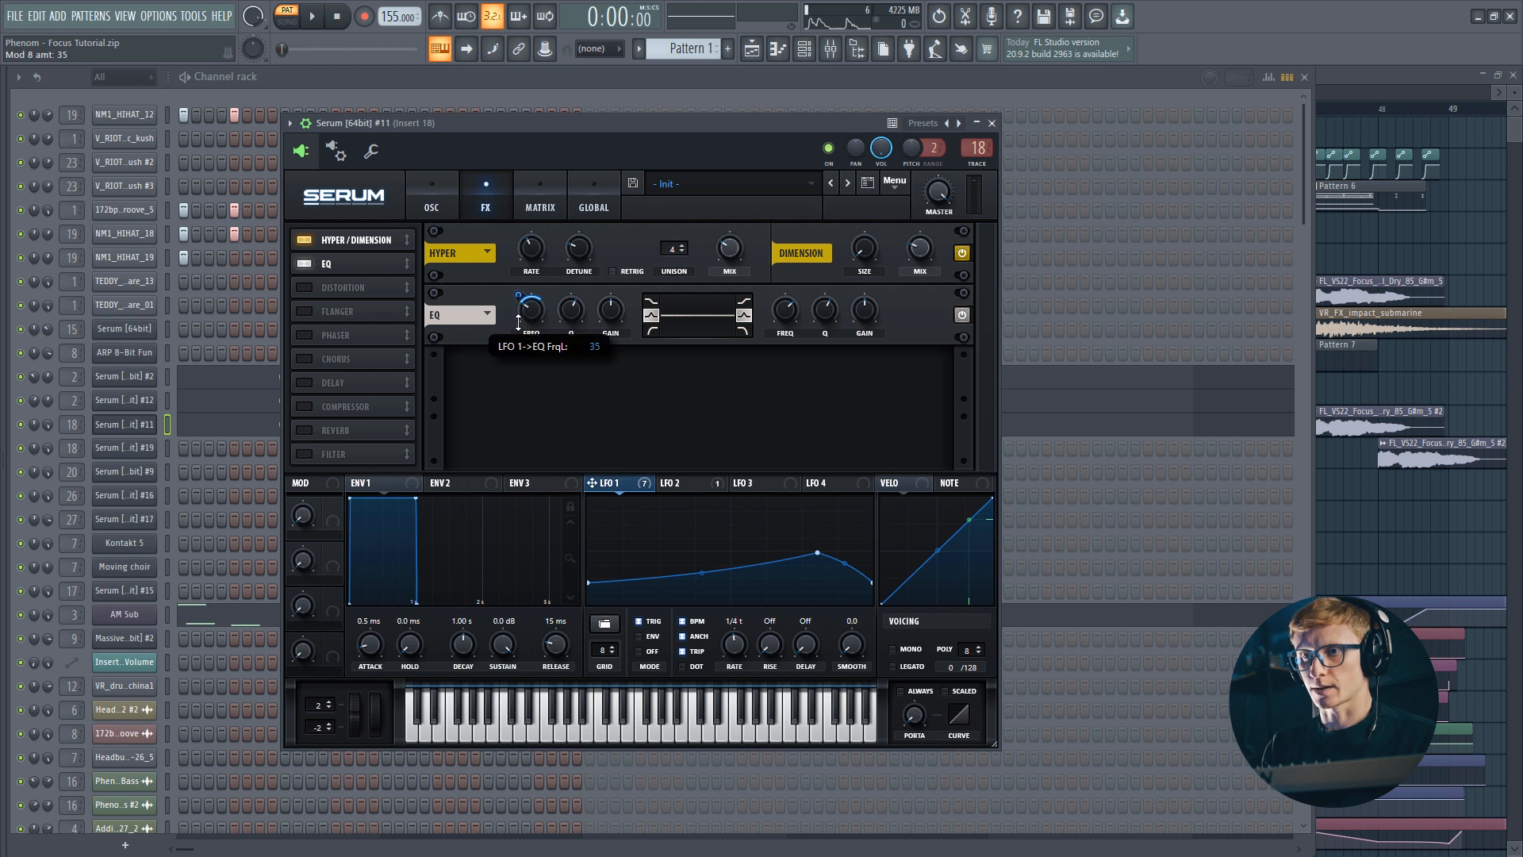
{"action": "left_click_drag", "start_coordinate": [611, 312], "coordinate": [611, 304]}
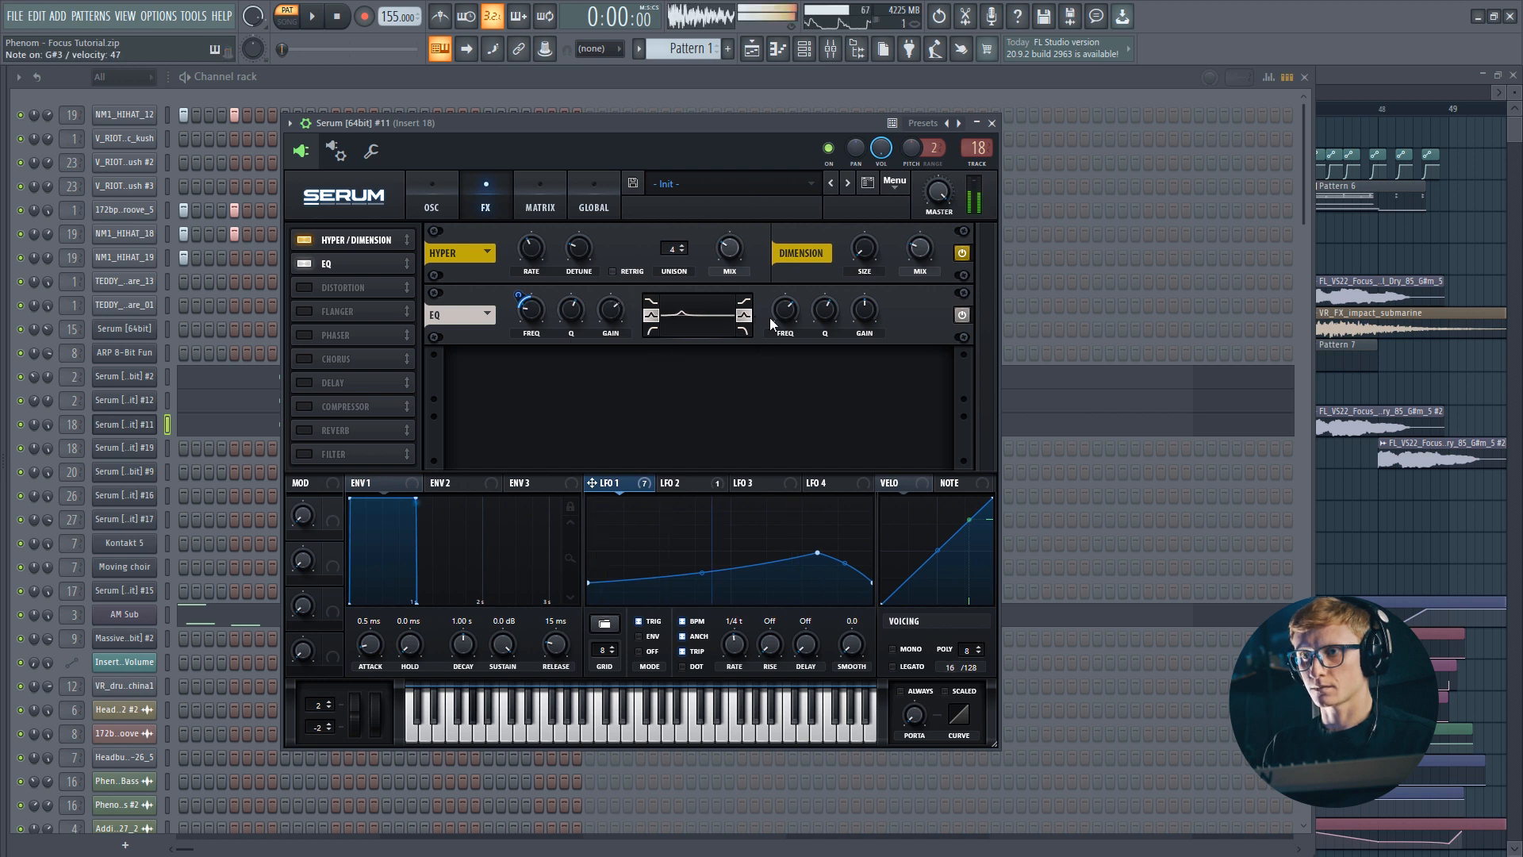
Modulate the EQ's high-band frequency with LFO 1 from a base of about 1705 Hz and cut that band's gain by about 7.8 dB
{"action": "left_click_drag", "start_coordinate": [636, 486], "coordinate": [785, 314]}
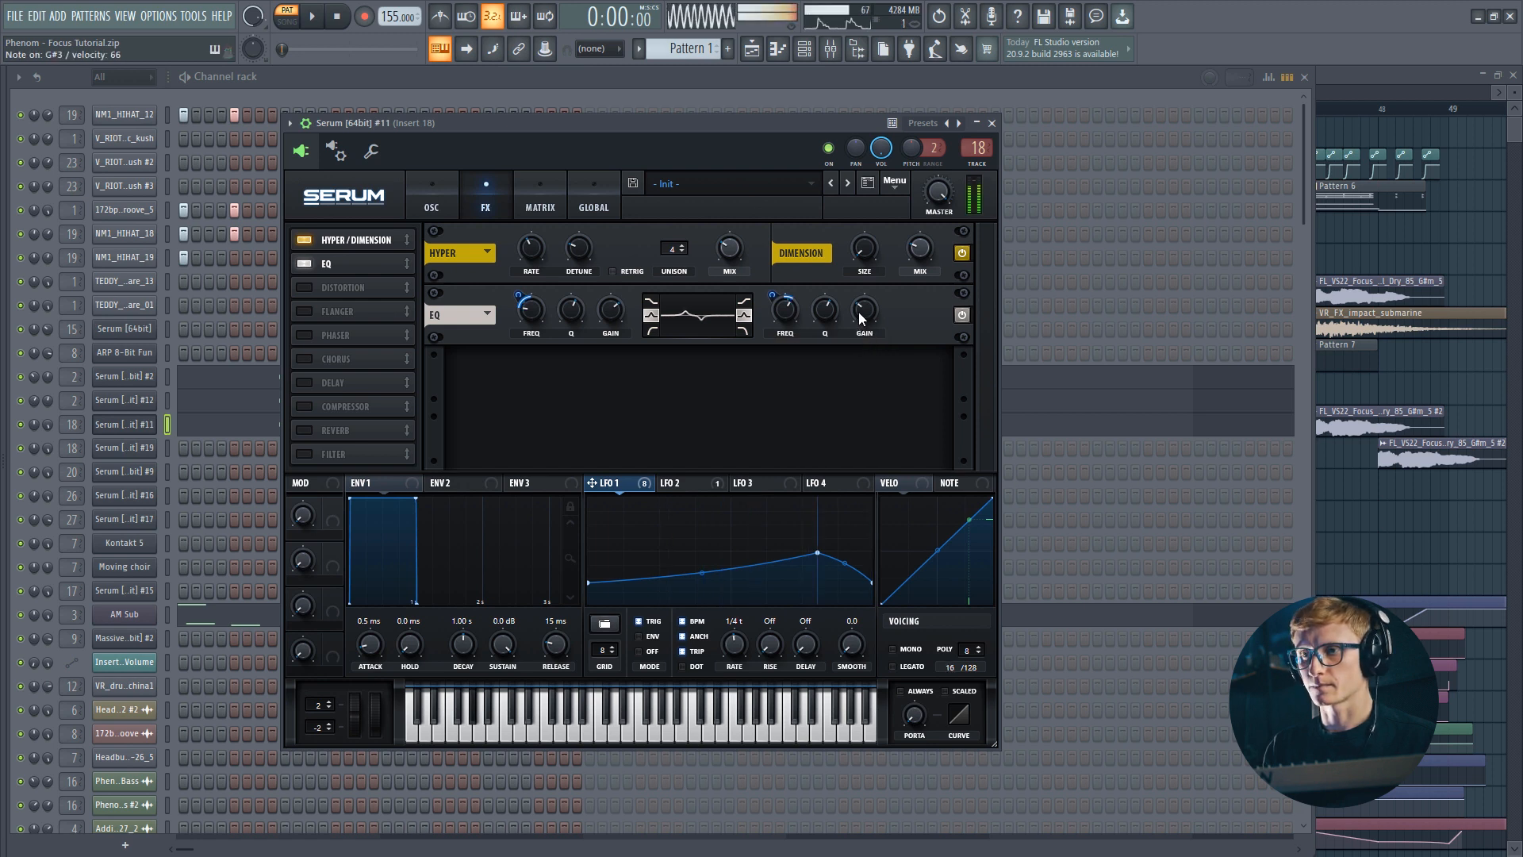
{"action": "left_click_drag", "start_coordinate": [863, 315], "coordinate": [868, 312]}
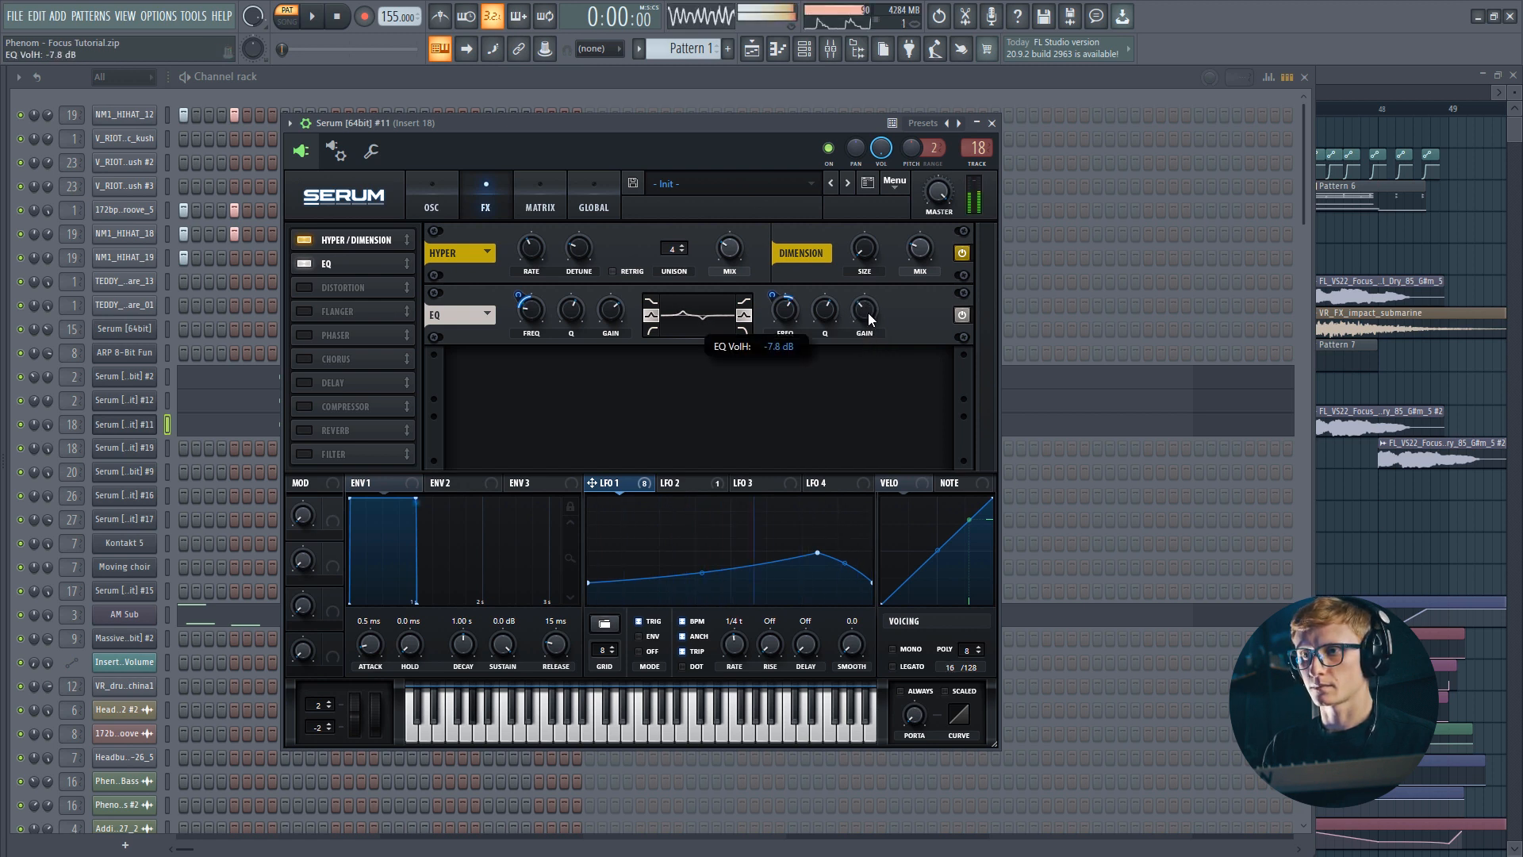
{"action": "right_click", "coordinate": [789, 334]}
{"action": "left_click", "coordinate": [789, 334]}
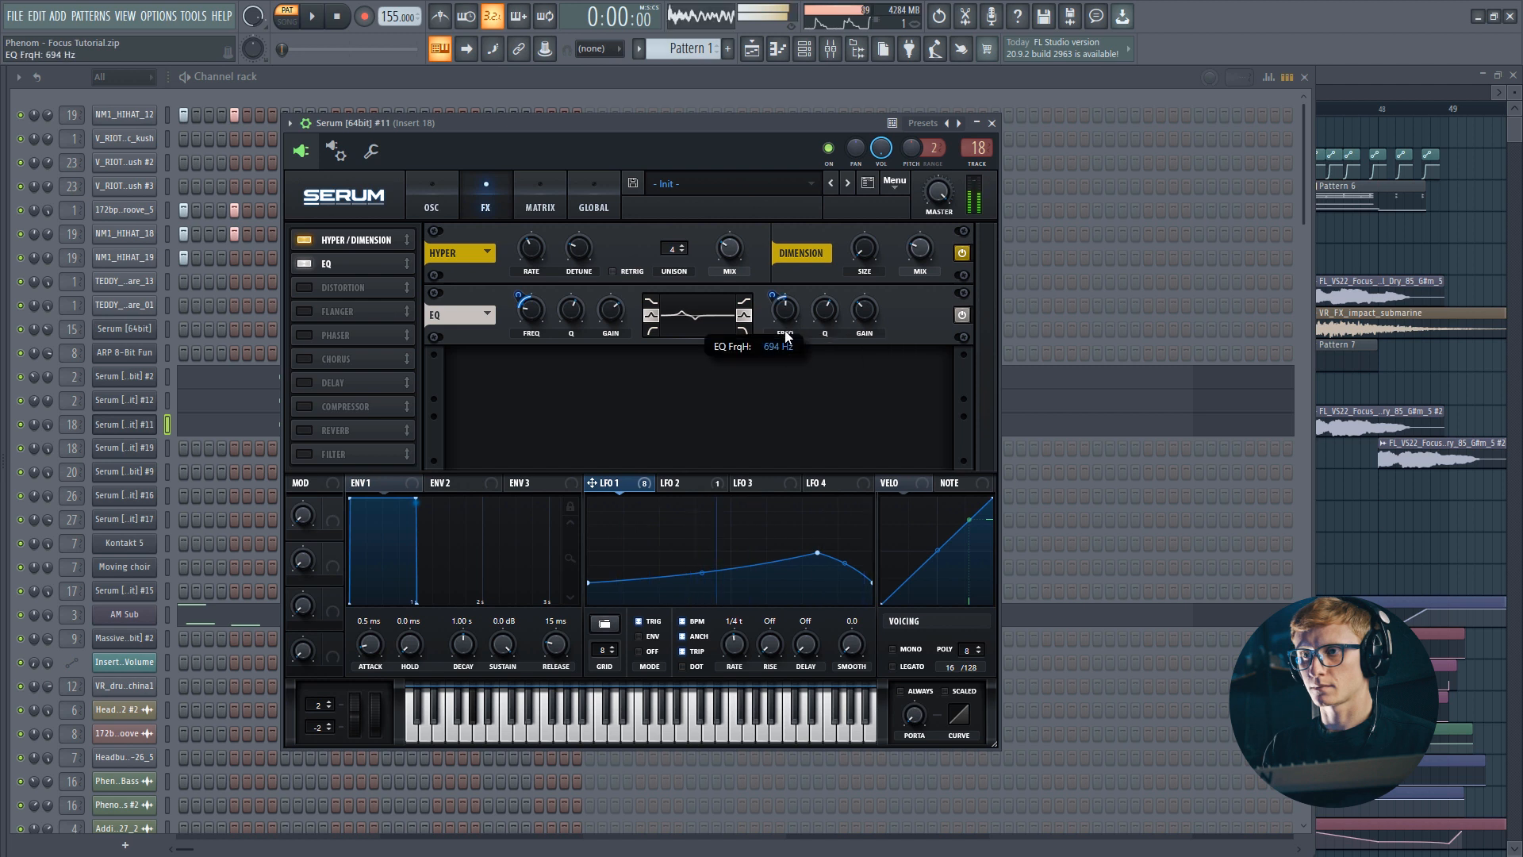
{"action": "left_click_drag", "start_coordinate": [790, 316], "coordinate": [790, 312]}
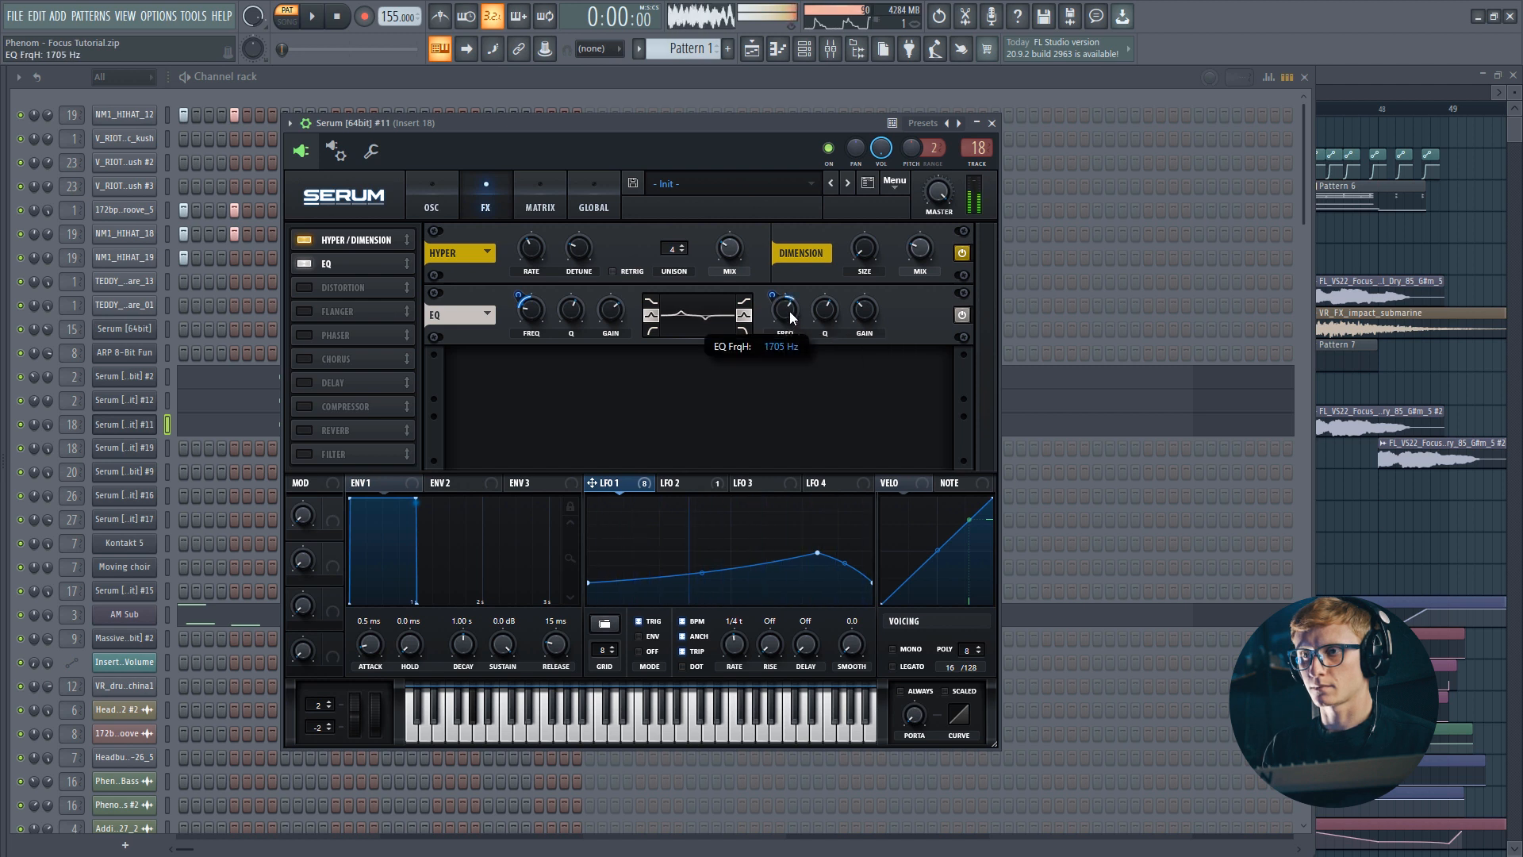
Enable the compressor directly after the EQ and switch it to multiband with the low band at 0%
{"action": "left_click", "coordinate": [325, 406]}
{"action": "left_click_drag", "start_coordinate": [322, 406], "coordinate": [357, 286]}
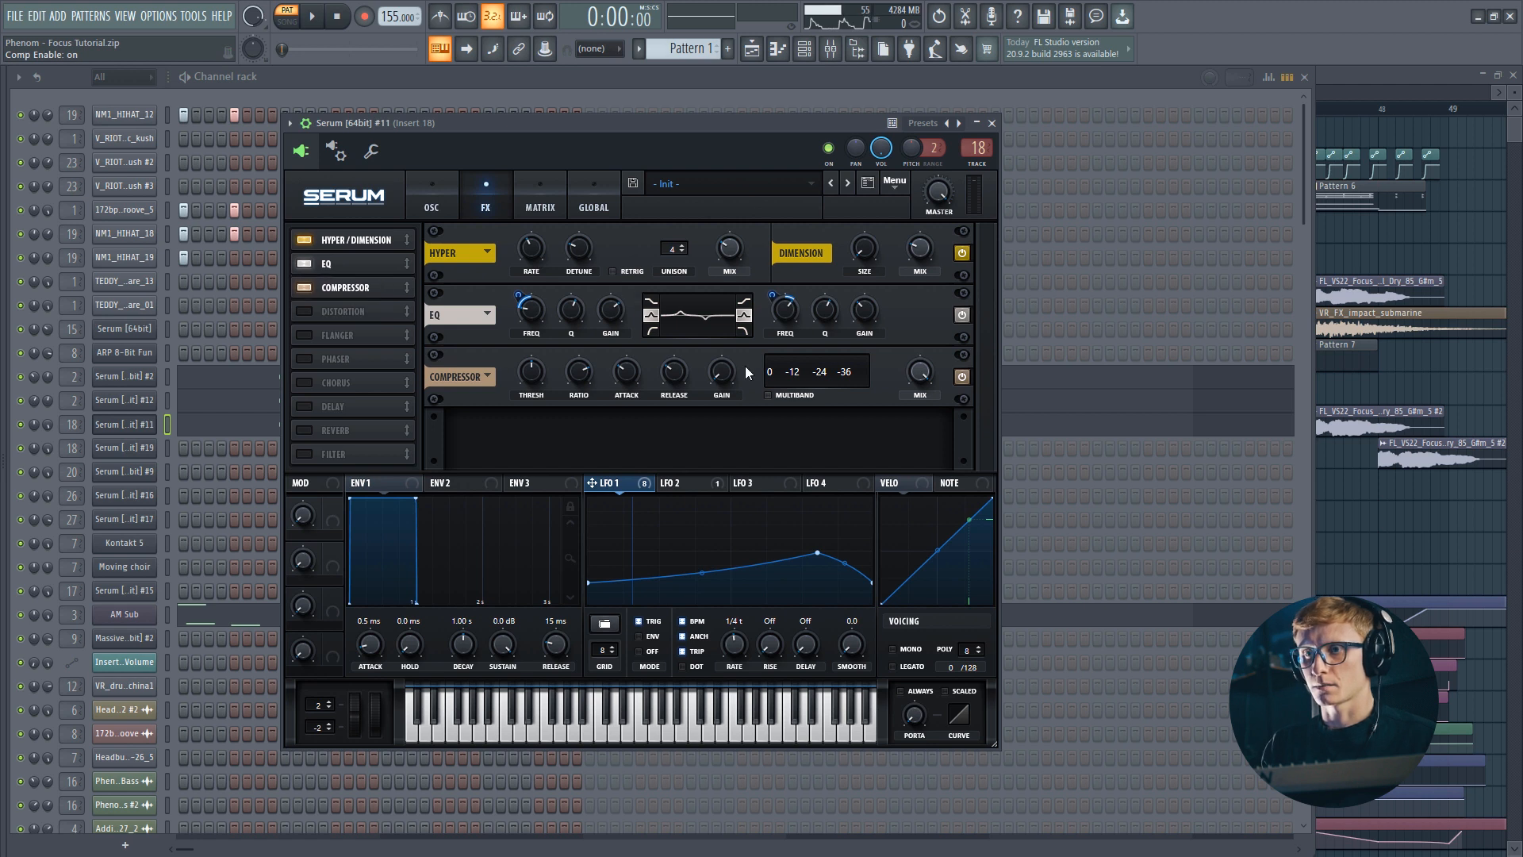
{"action": "left_click", "coordinate": [766, 395]}
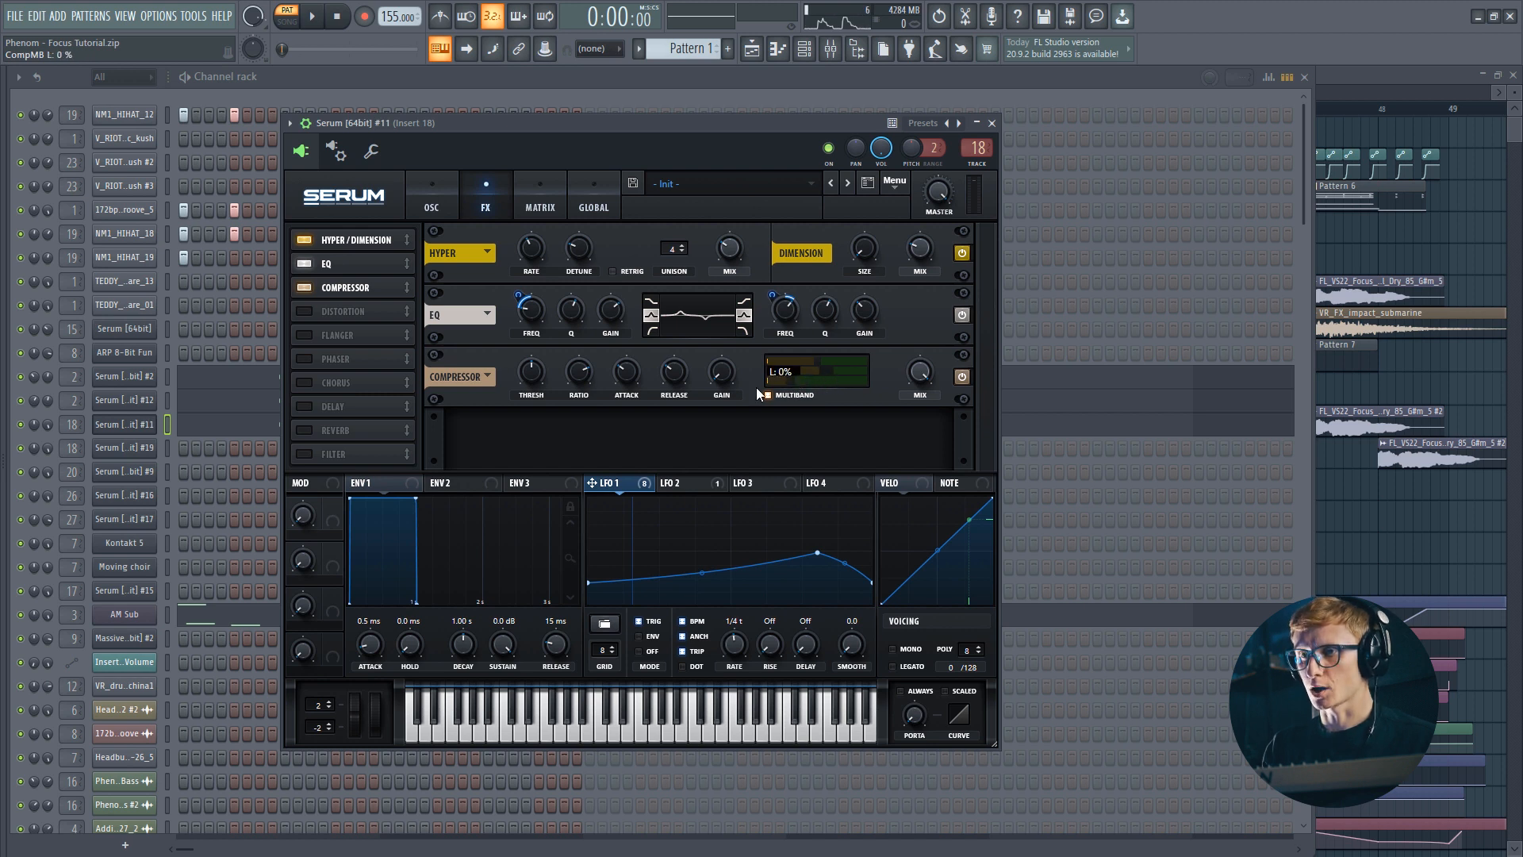
{"action": "scroll", "coordinate": [721, 373], "scroll_direction": "up", "scroll_amount": 3}
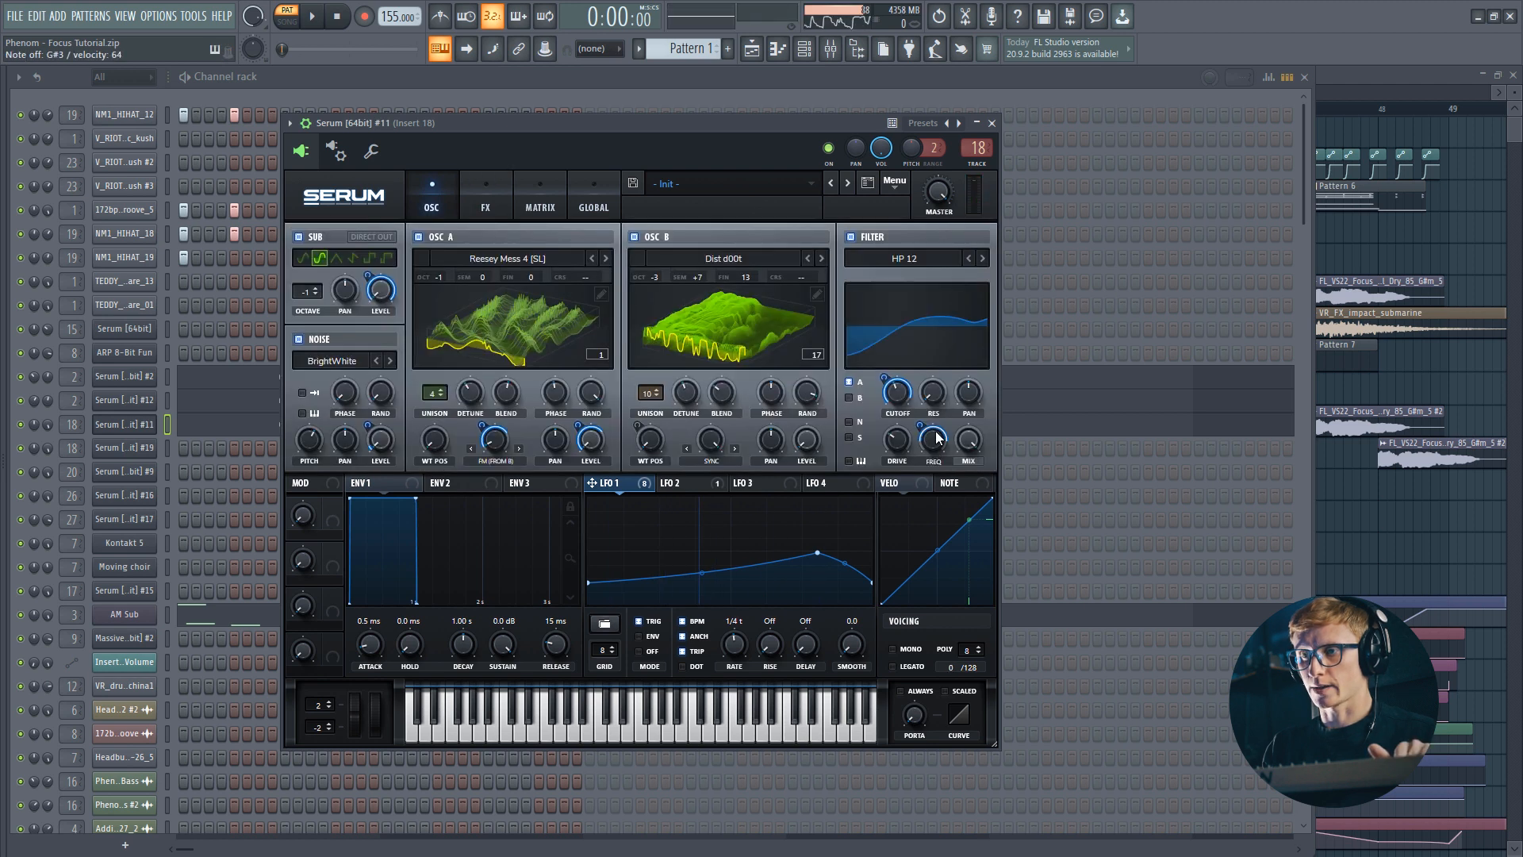
Review the filter cutoff and oscillator A warp in the Serum patch, along with its Hyper, EQ and compressor effects chain
{"action": "left_click_drag", "start_coordinate": [932, 440], "coordinate": [894, 377]}
{"action": "mouse_move", "coordinate": [896, 397]}
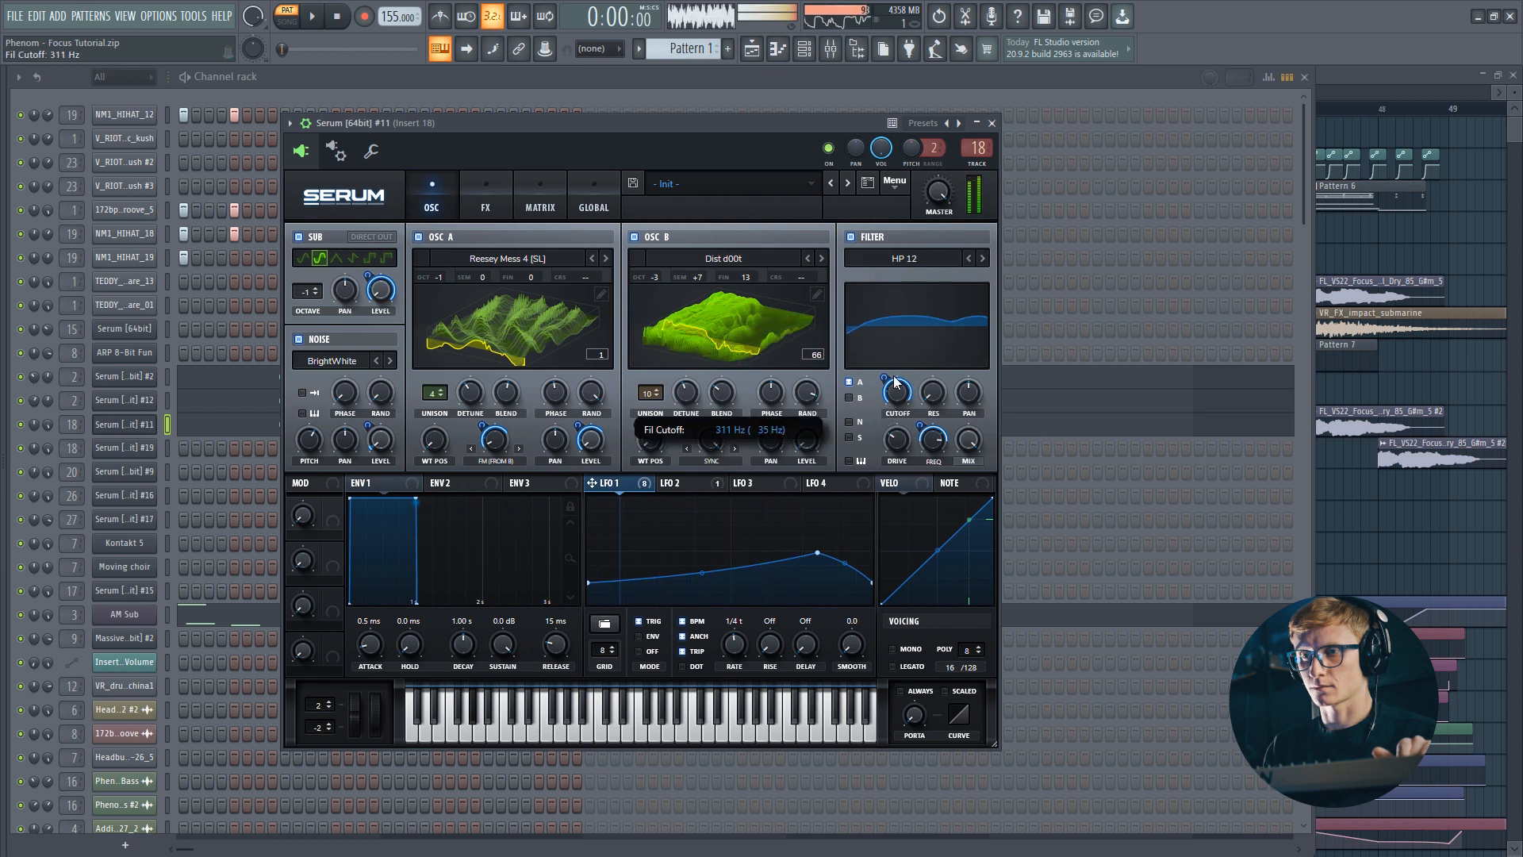
{"action": "mouse_move", "coordinate": [495, 459]}
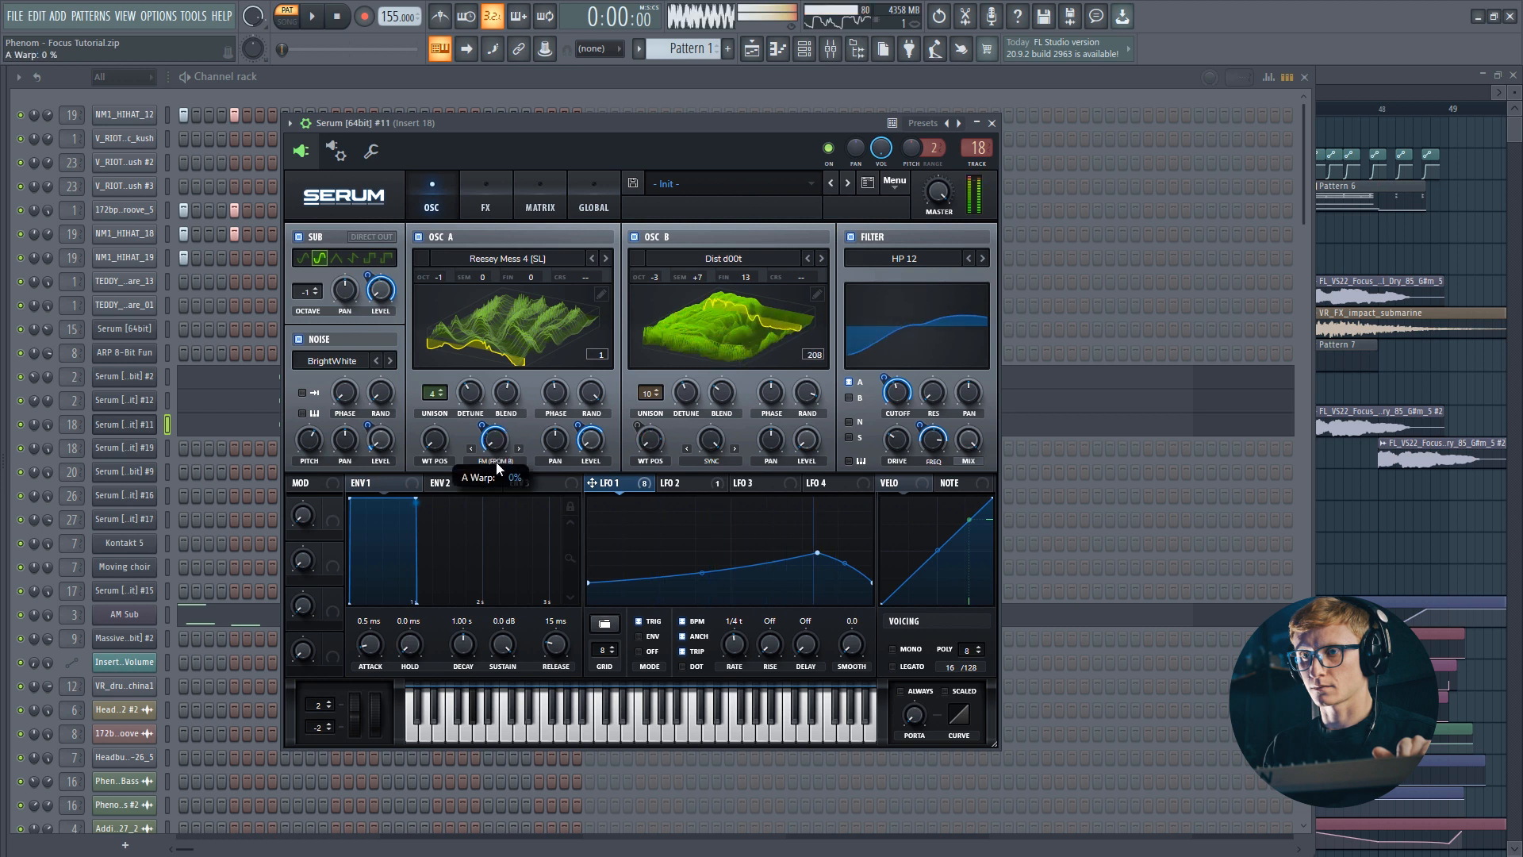
{"action": "left_click_drag", "start_coordinate": [500, 450], "coordinate": [506, 455]}
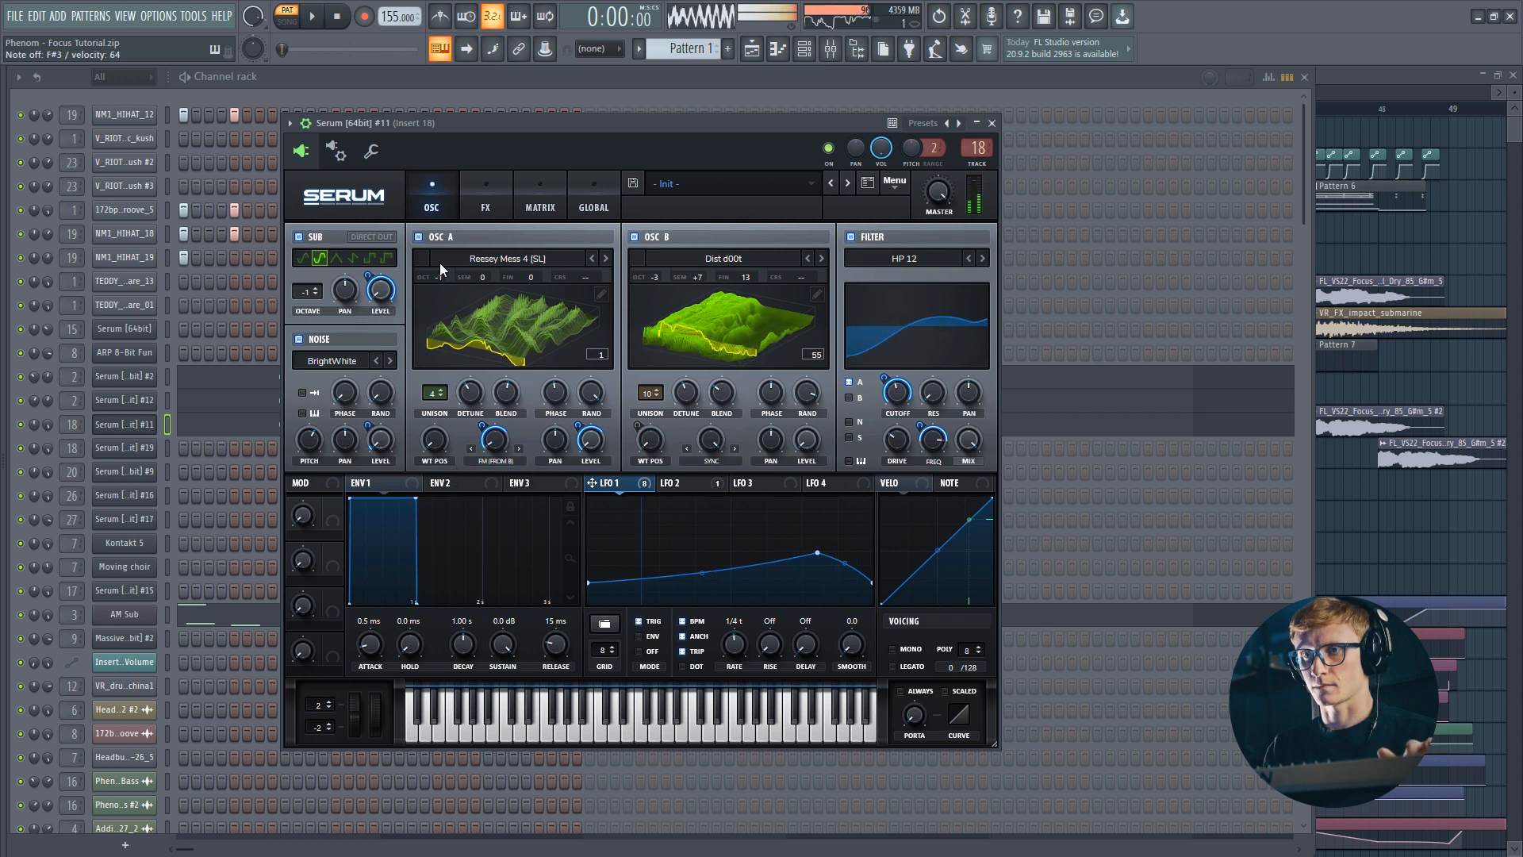
{"action": "left_click", "coordinate": [487, 189]}
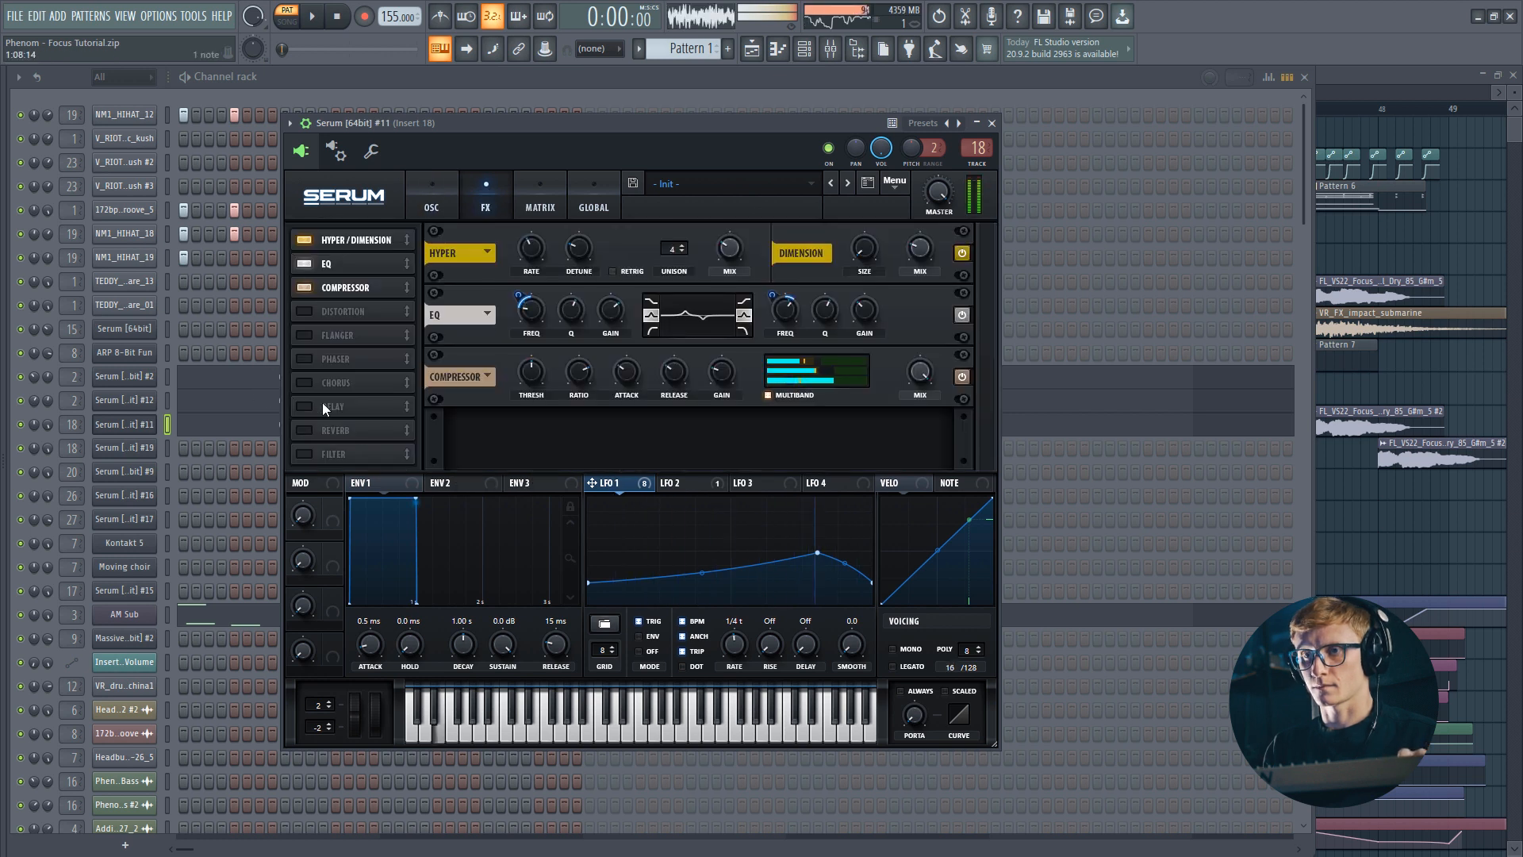
{"action": "left_click", "coordinate": [135, 421]}
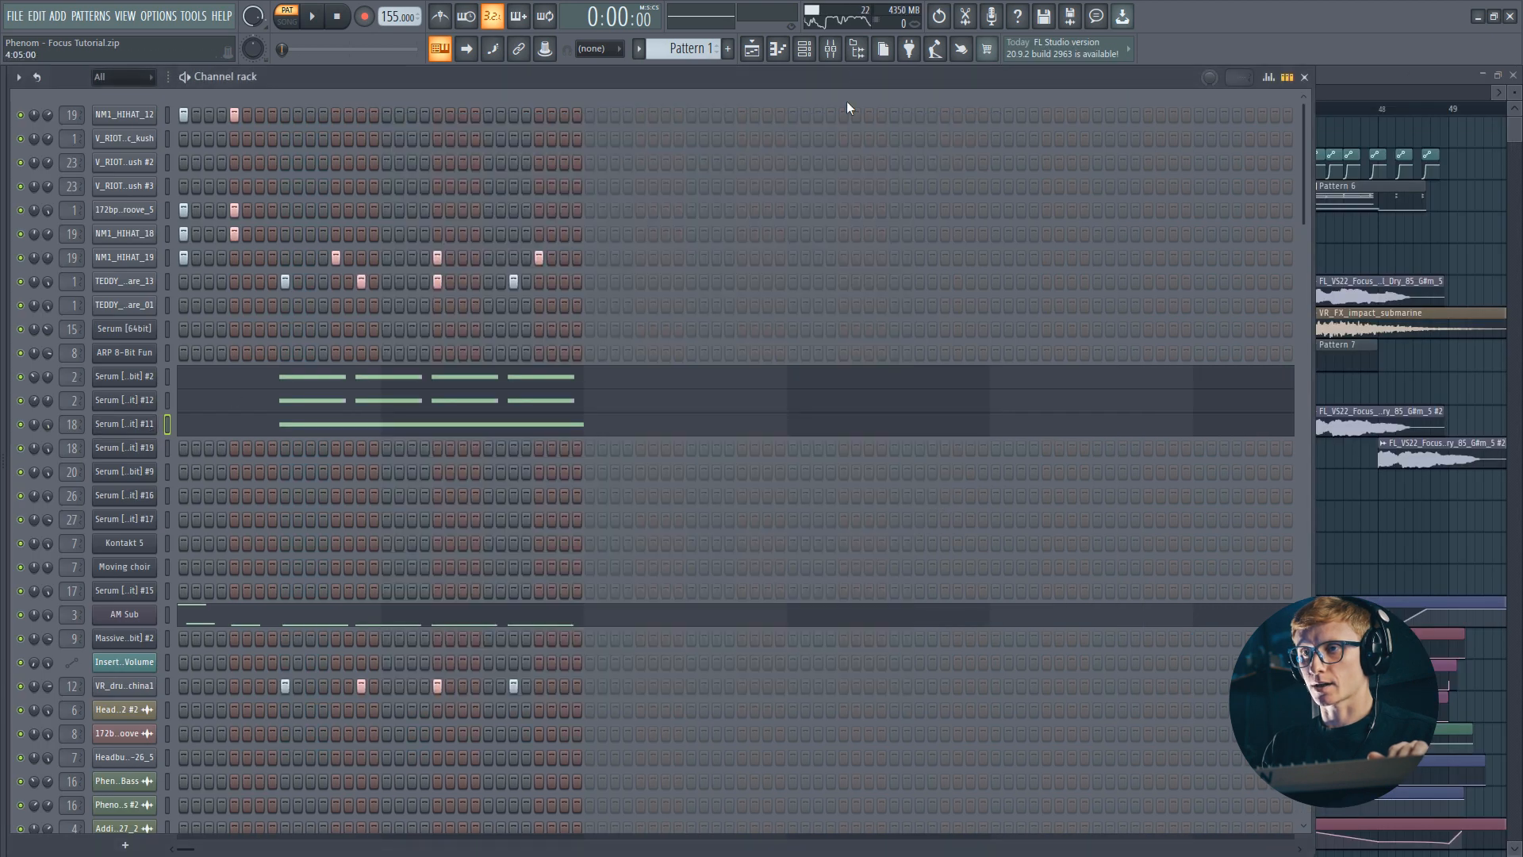
Open Maximus on mixer Insert 18 during playback and examine the mid, low and master band settings
{"action": "left_click", "coordinate": [830, 51]}
{"action": "scroll", "coordinate": [795, 149], "scroll_direction": "down", "scroll_amount": 3}
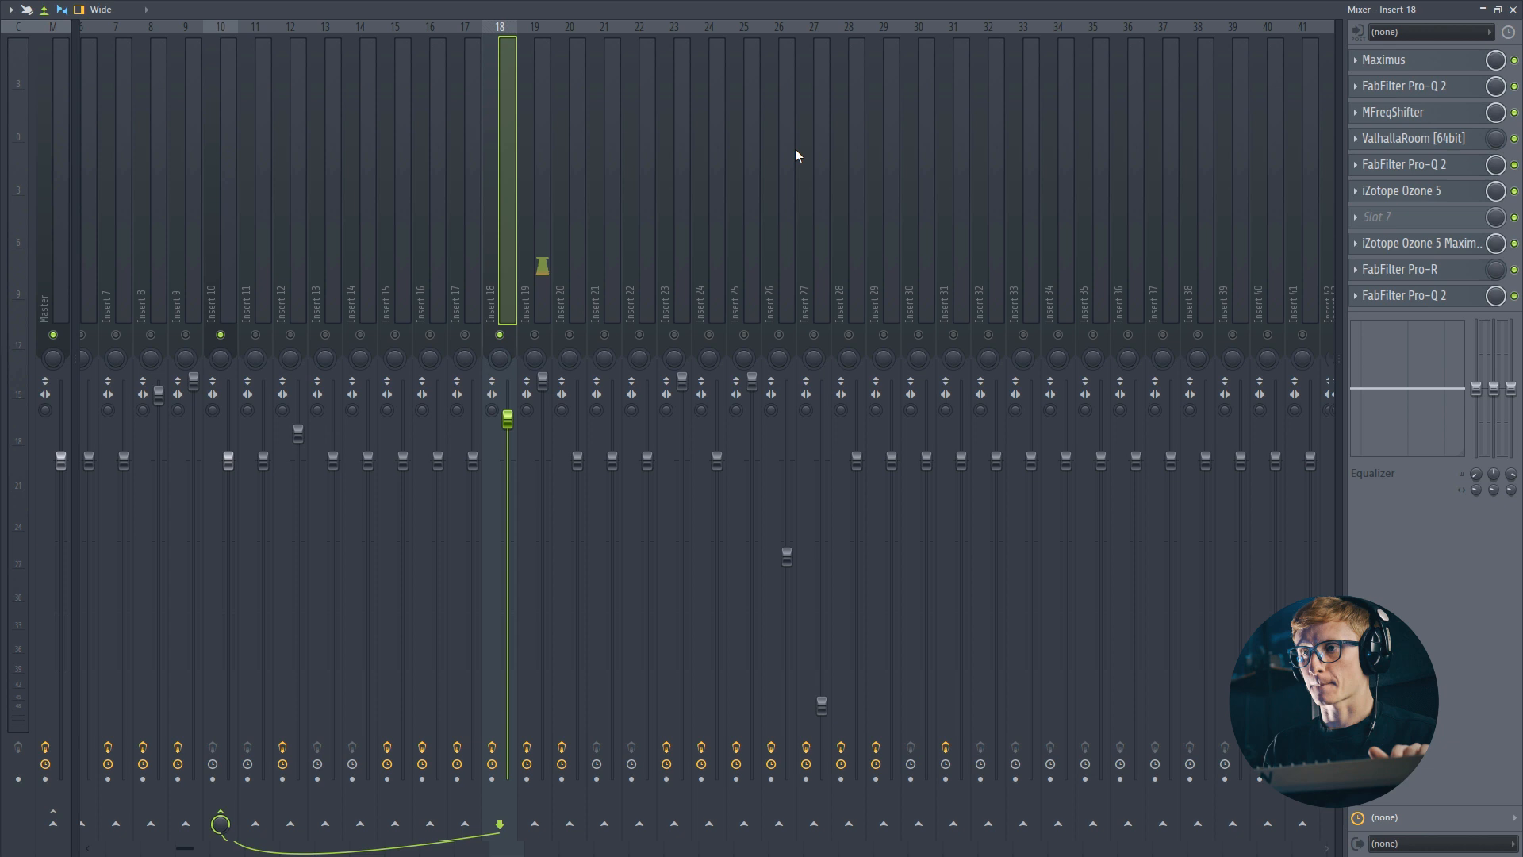
{"action": "key", "text": "space"}
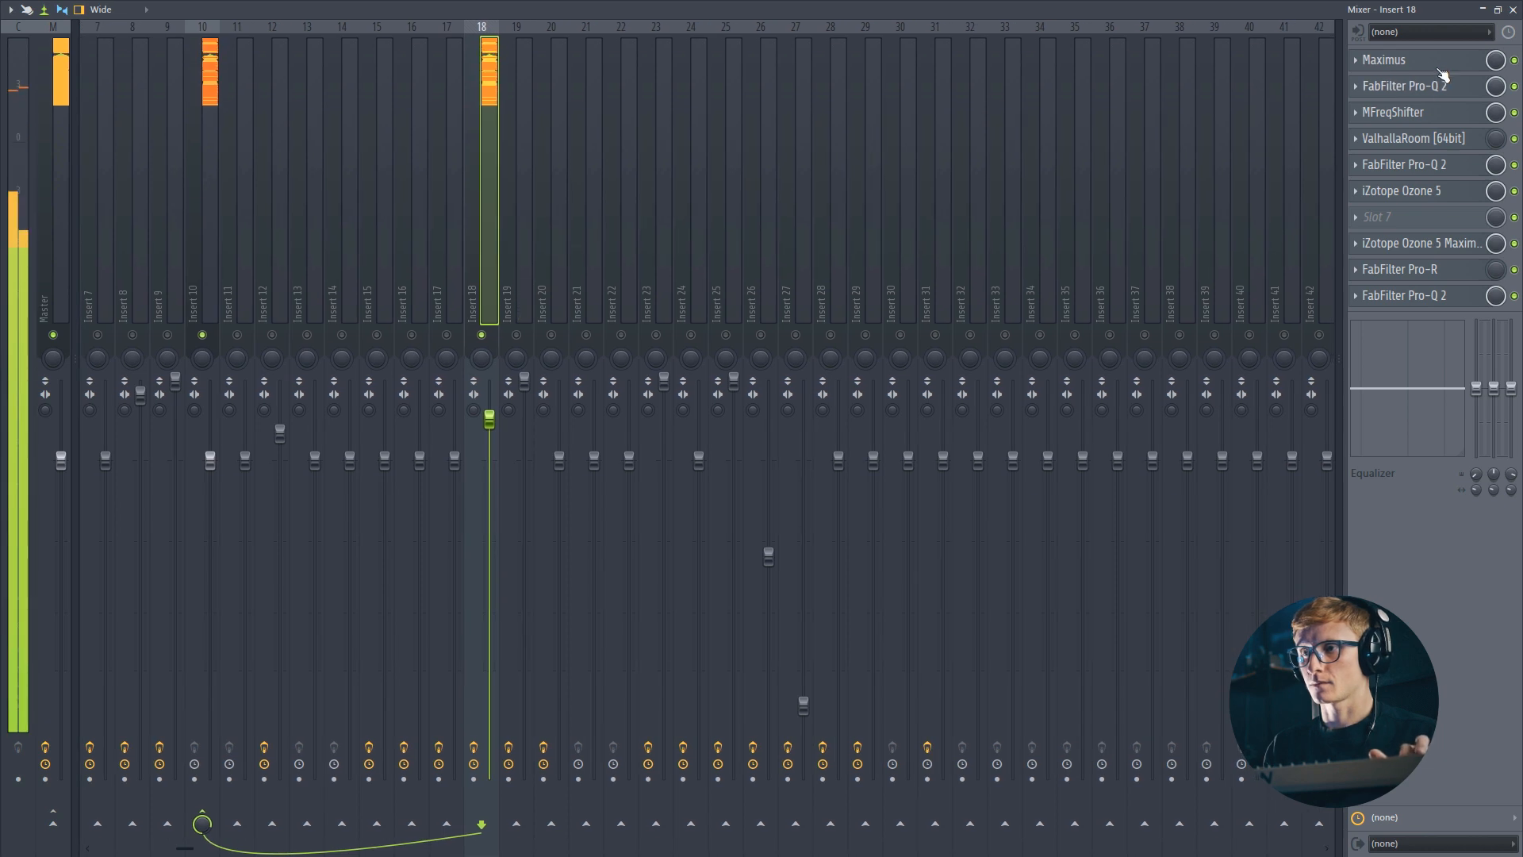
{"action": "left_click", "coordinate": [1409, 64]}
{"action": "left_click_drag", "start_coordinate": [745, 278], "coordinate": [767, 256]}
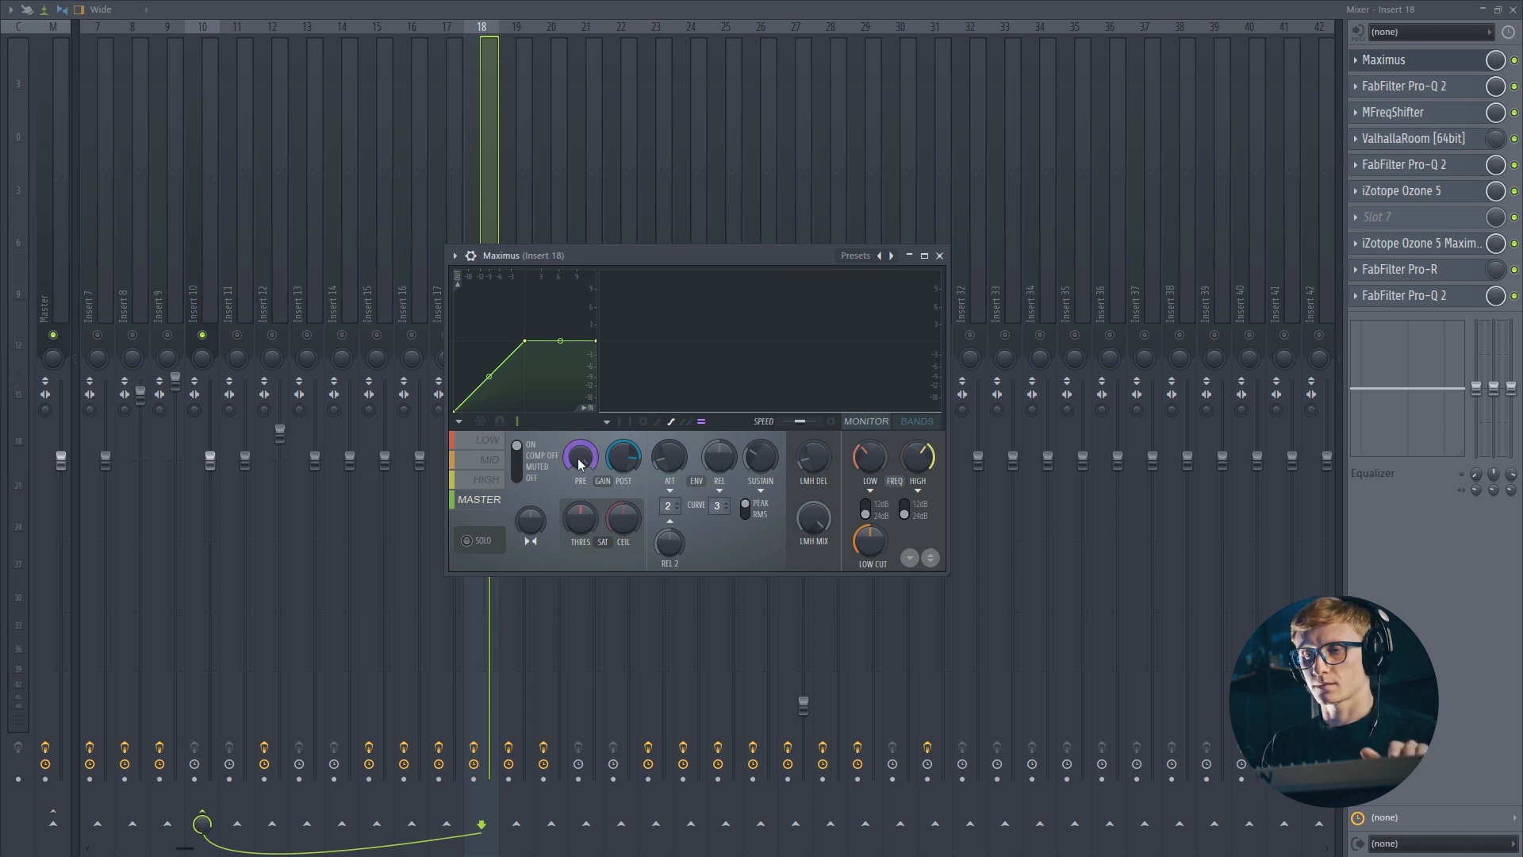
{"action": "left_click", "coordinate": [489, 461]}
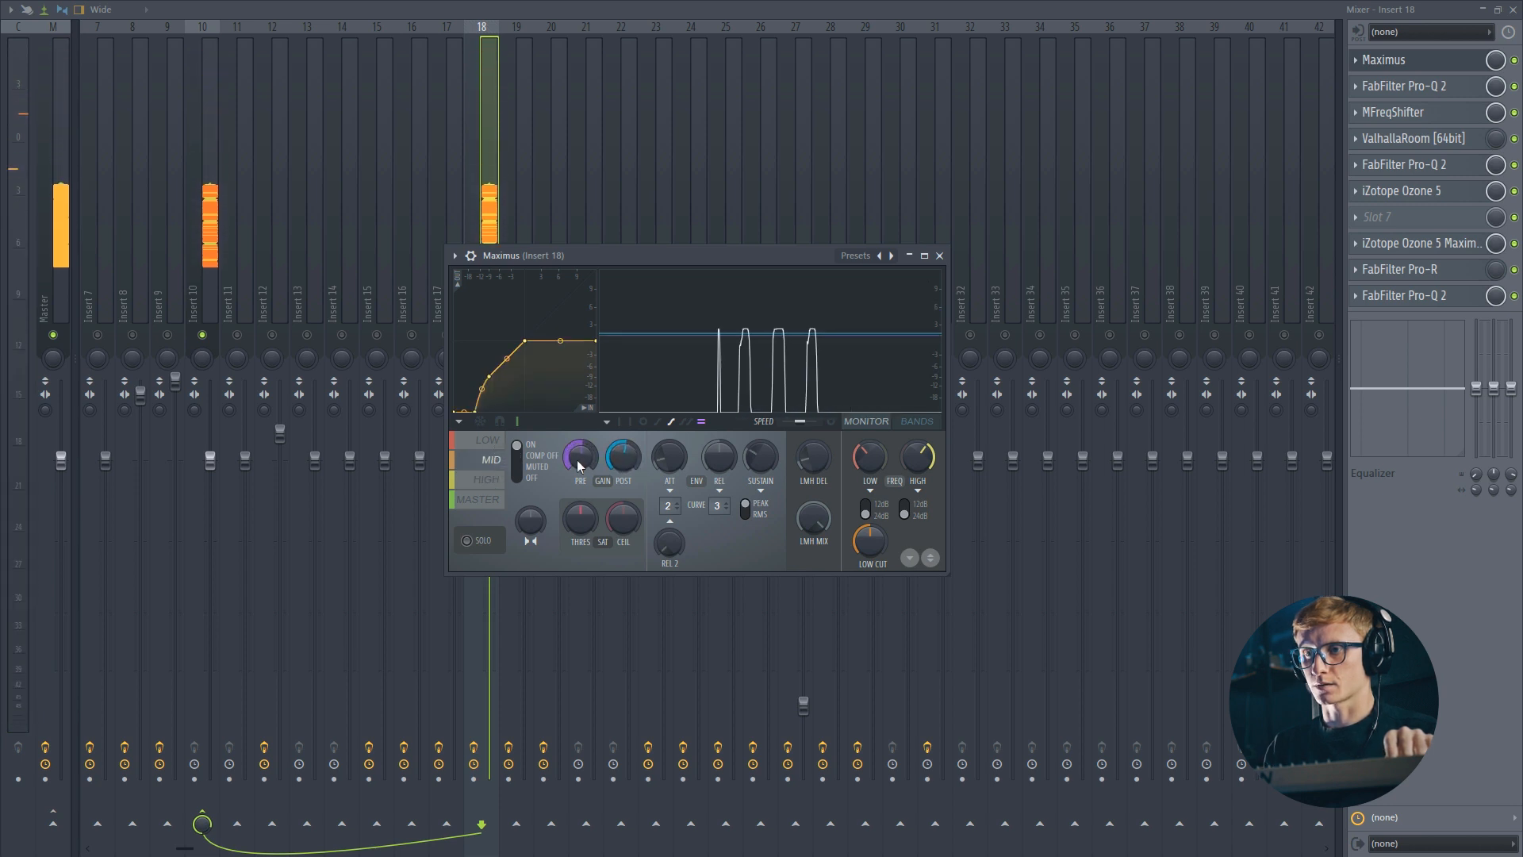
{"action": "left_click", "coordinate": [491, 443]}
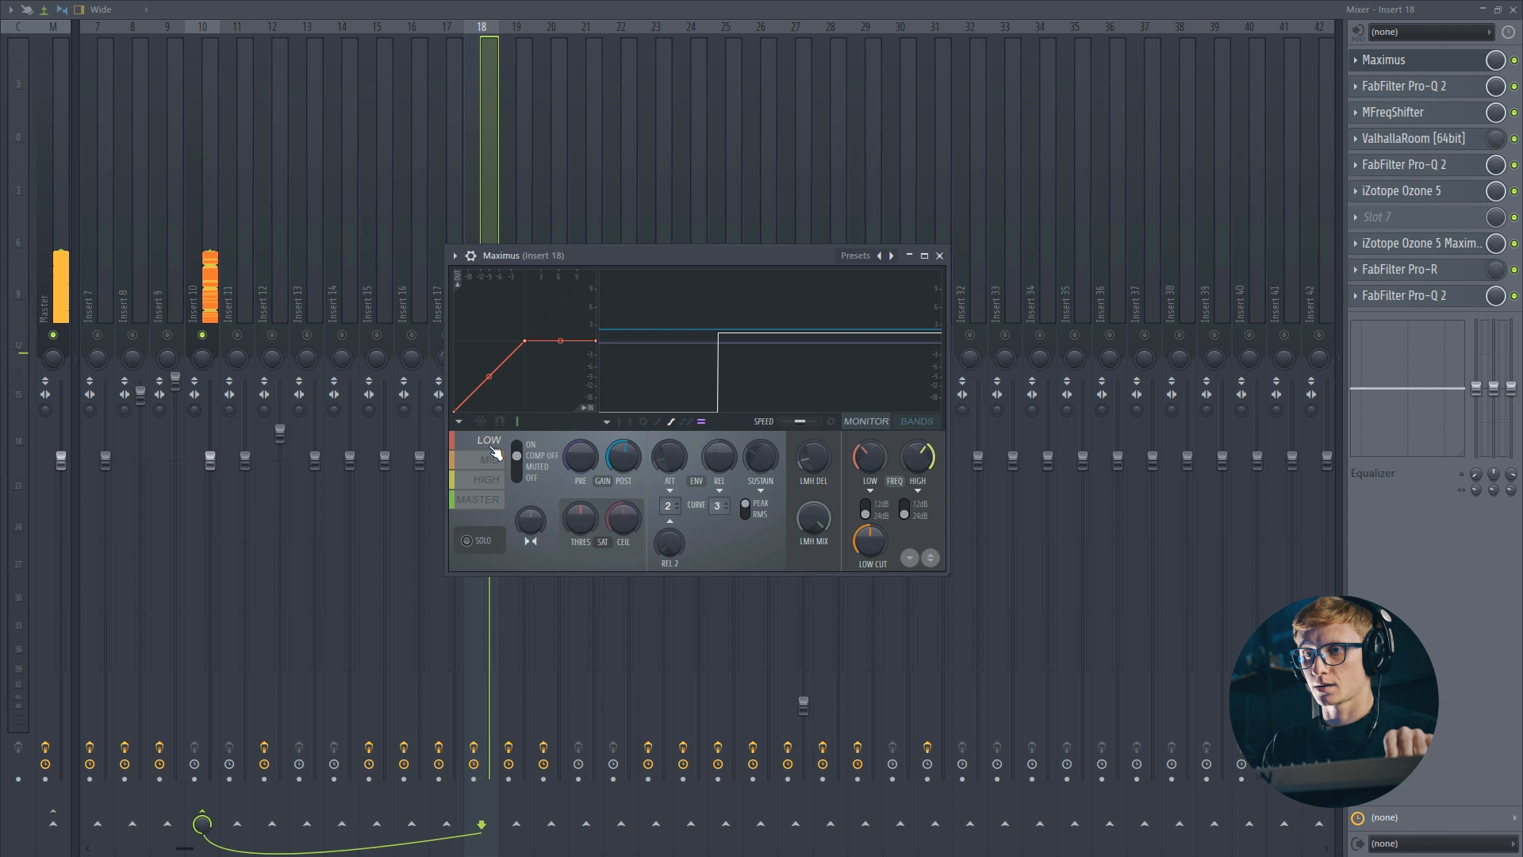
{"action": "left_click", "coordinate": [477, 506]}
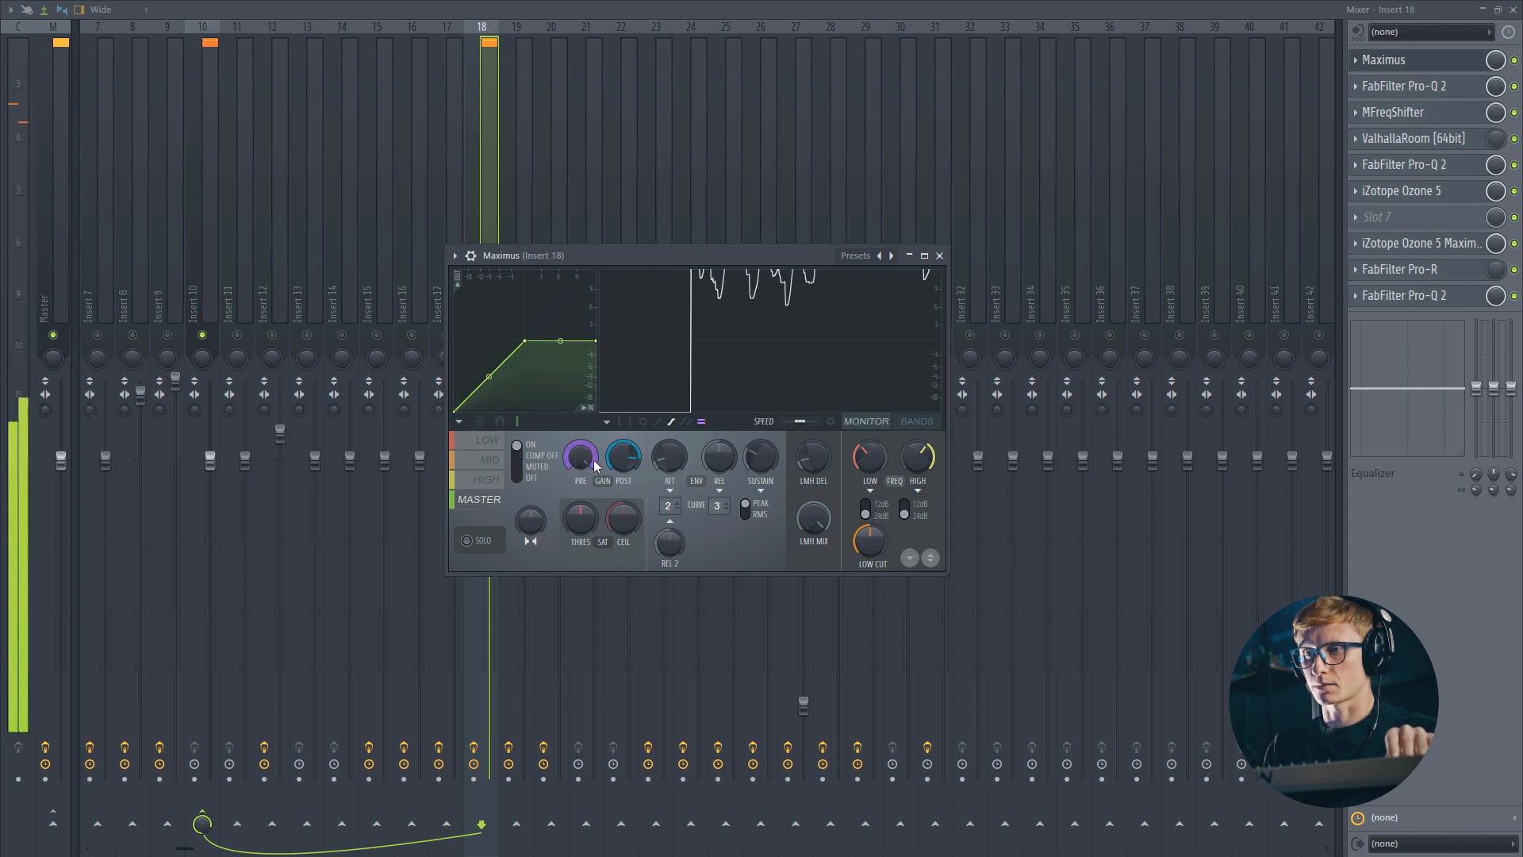
Compare the bass with Maximus switched off and on, and examine the FabFilter Pro-Q 2 curve in the second slot
{"action": "left_click", "coordinate": [1515, 61]}
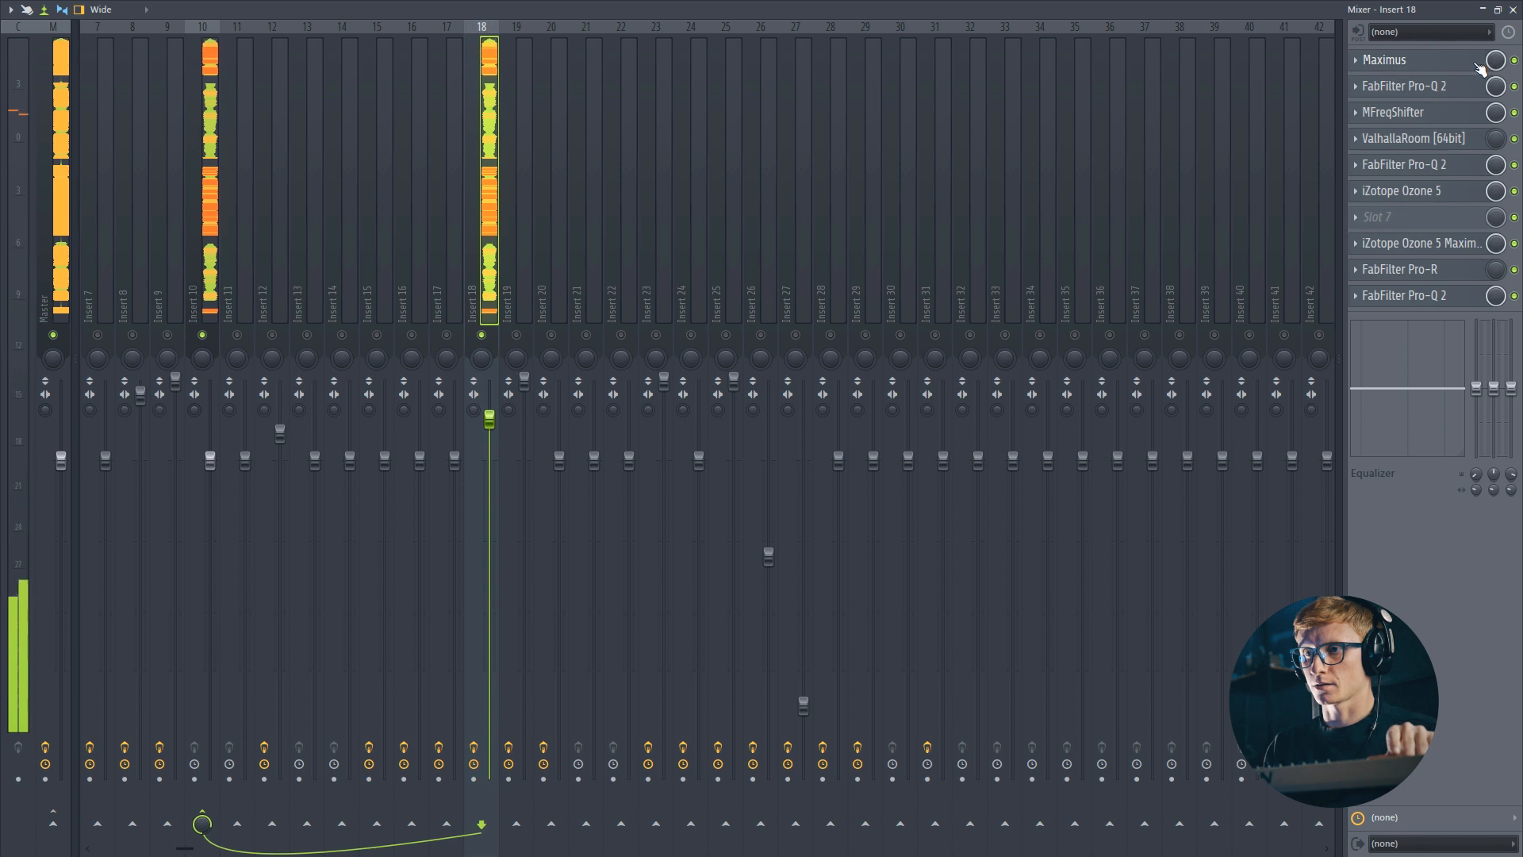
{"action": "left_click", "coordinate": [1412, 60]}
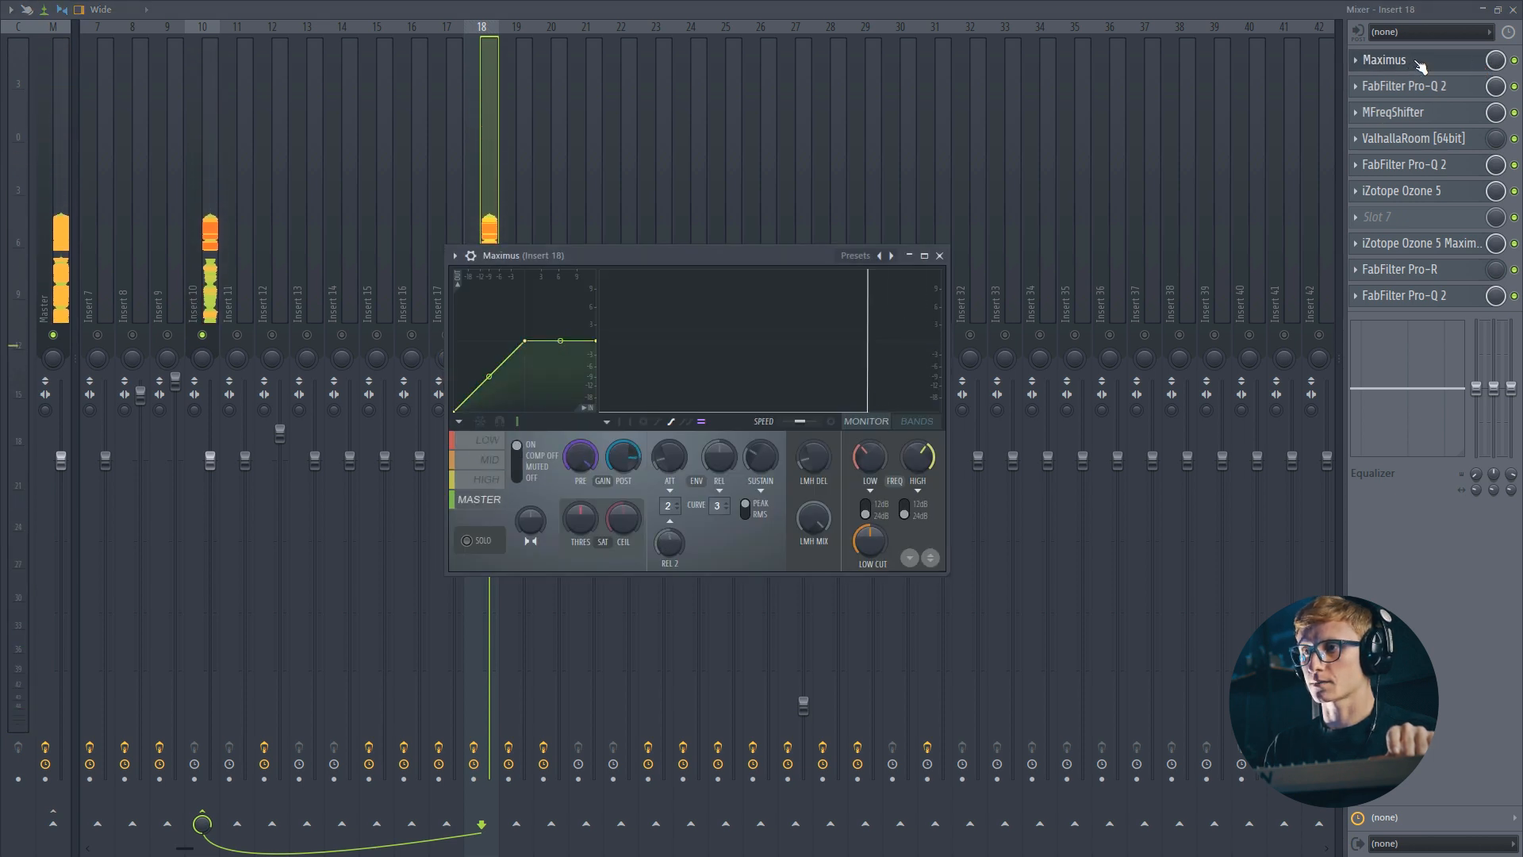
{"action": "left_click", "coordinate": [1388, 60]}
{"action": "left_click", "coordinate": [1400, 86]}
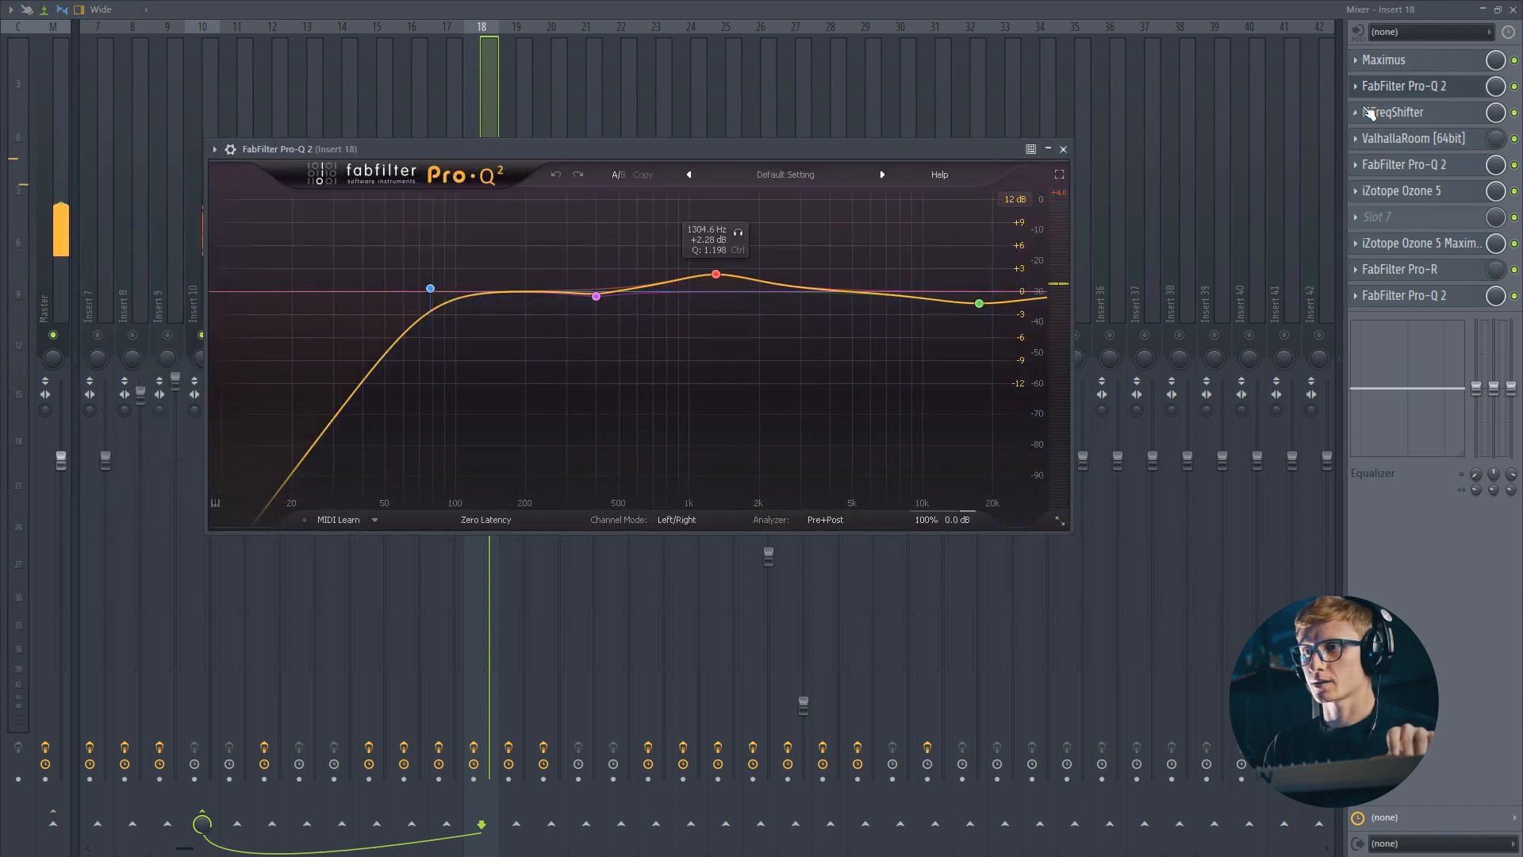
Open MFreqShifter on Insert 18 and set its dry/wet to about 29.8%
{"action": "left_click", "coordinate": [1382, 112]}
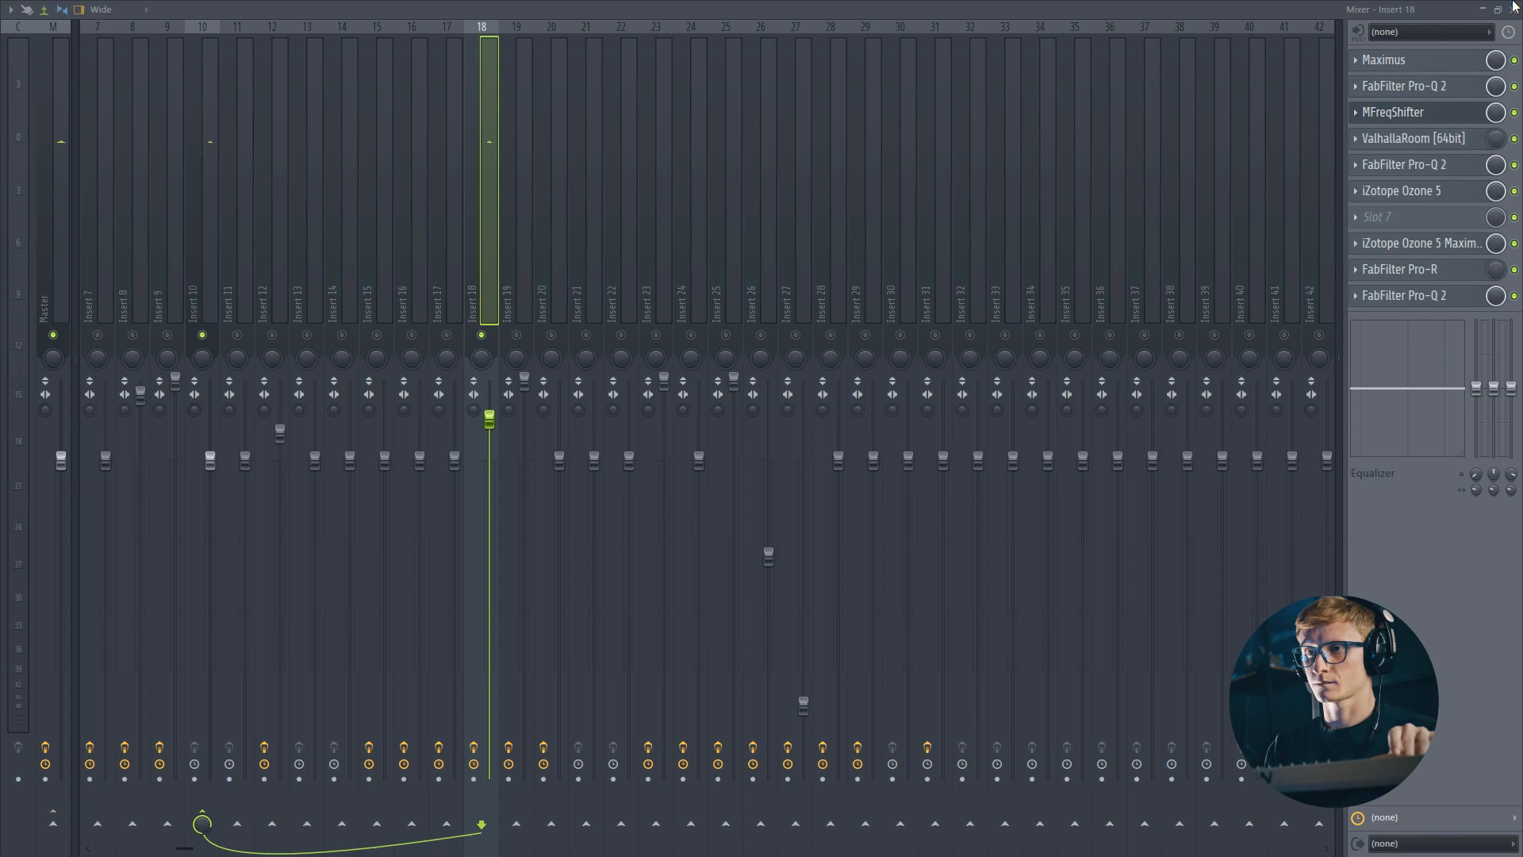
{"action": "left_click", "coordinate": [1513, 10]}
{"action": "left_click_drag", "start_coordinate": [788, 172], "coordinate": [841, 156]}
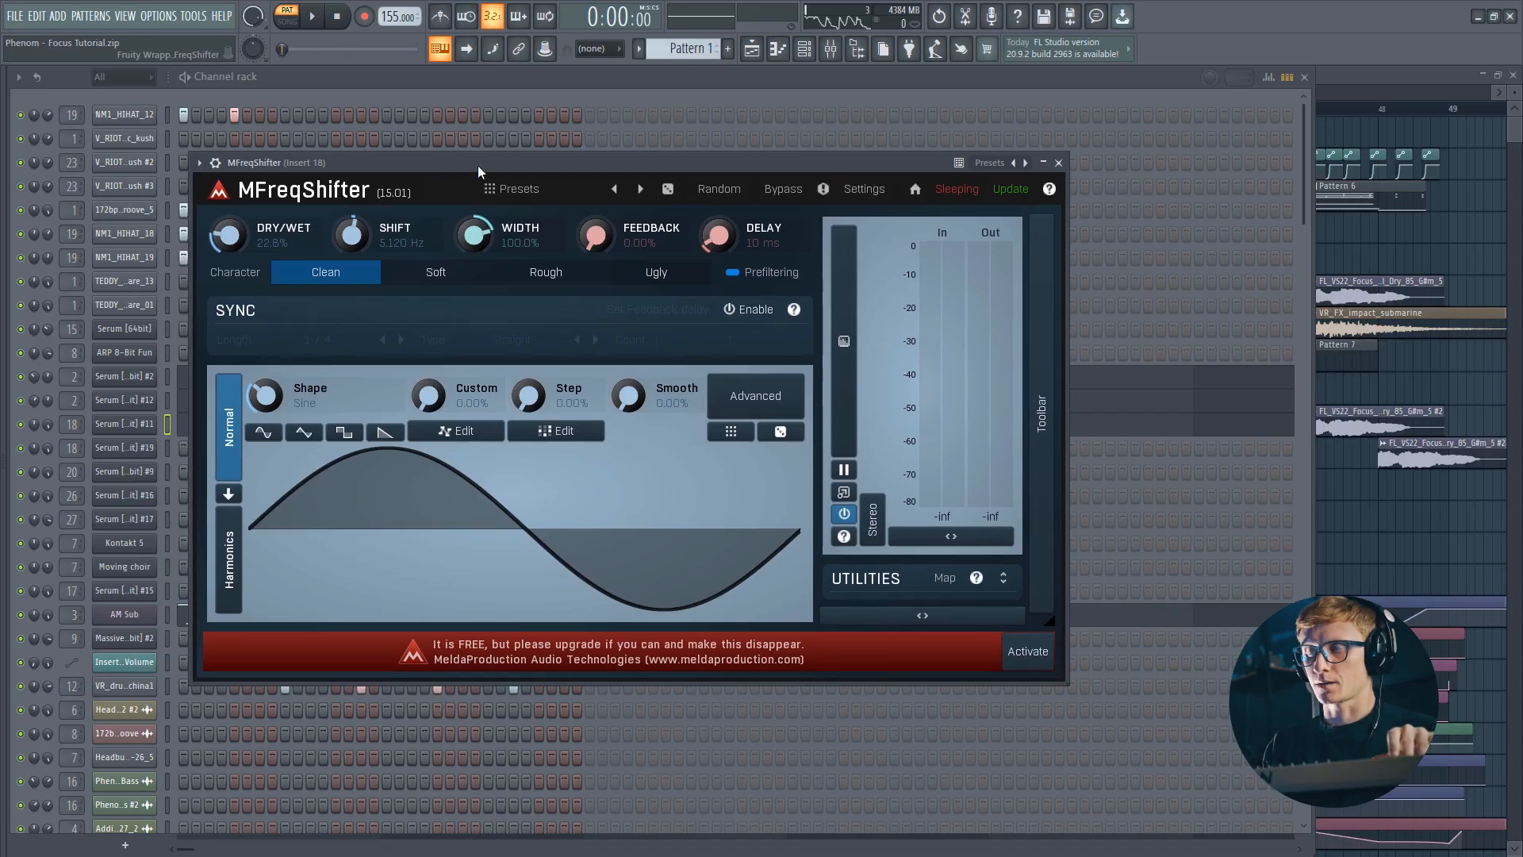
{"action": "left_click_drag", "start_coordinate": [478, 165], "coordinate": [473, 169]}
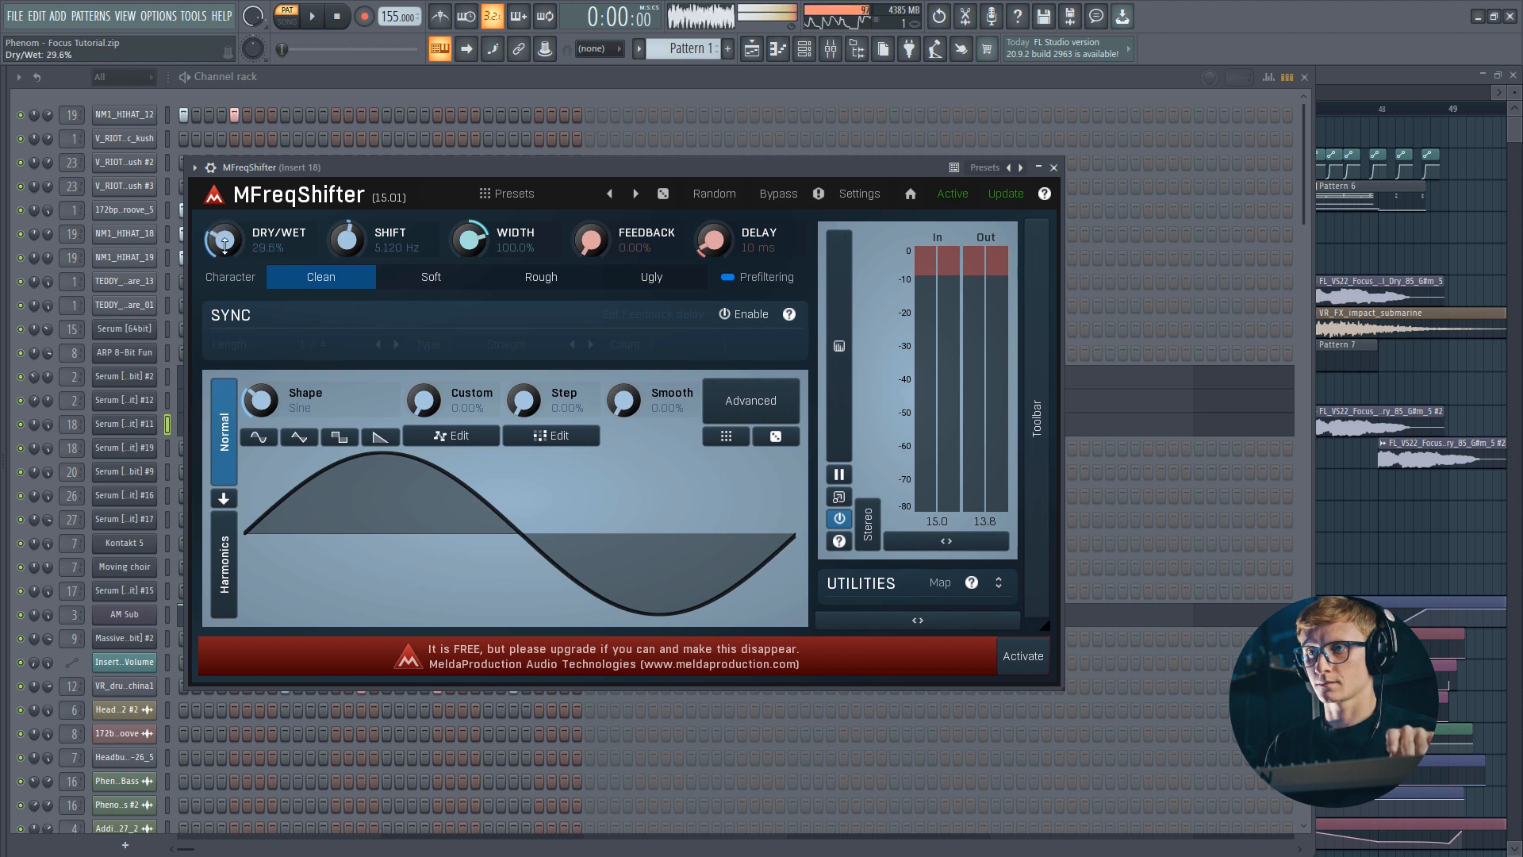
Compare the sound with MFreqShifter bypassed and examine the low cut in the fifth-slot FabFilter Pro-Q 2
{"action": "left_click", "coordinate": [830, 48]}
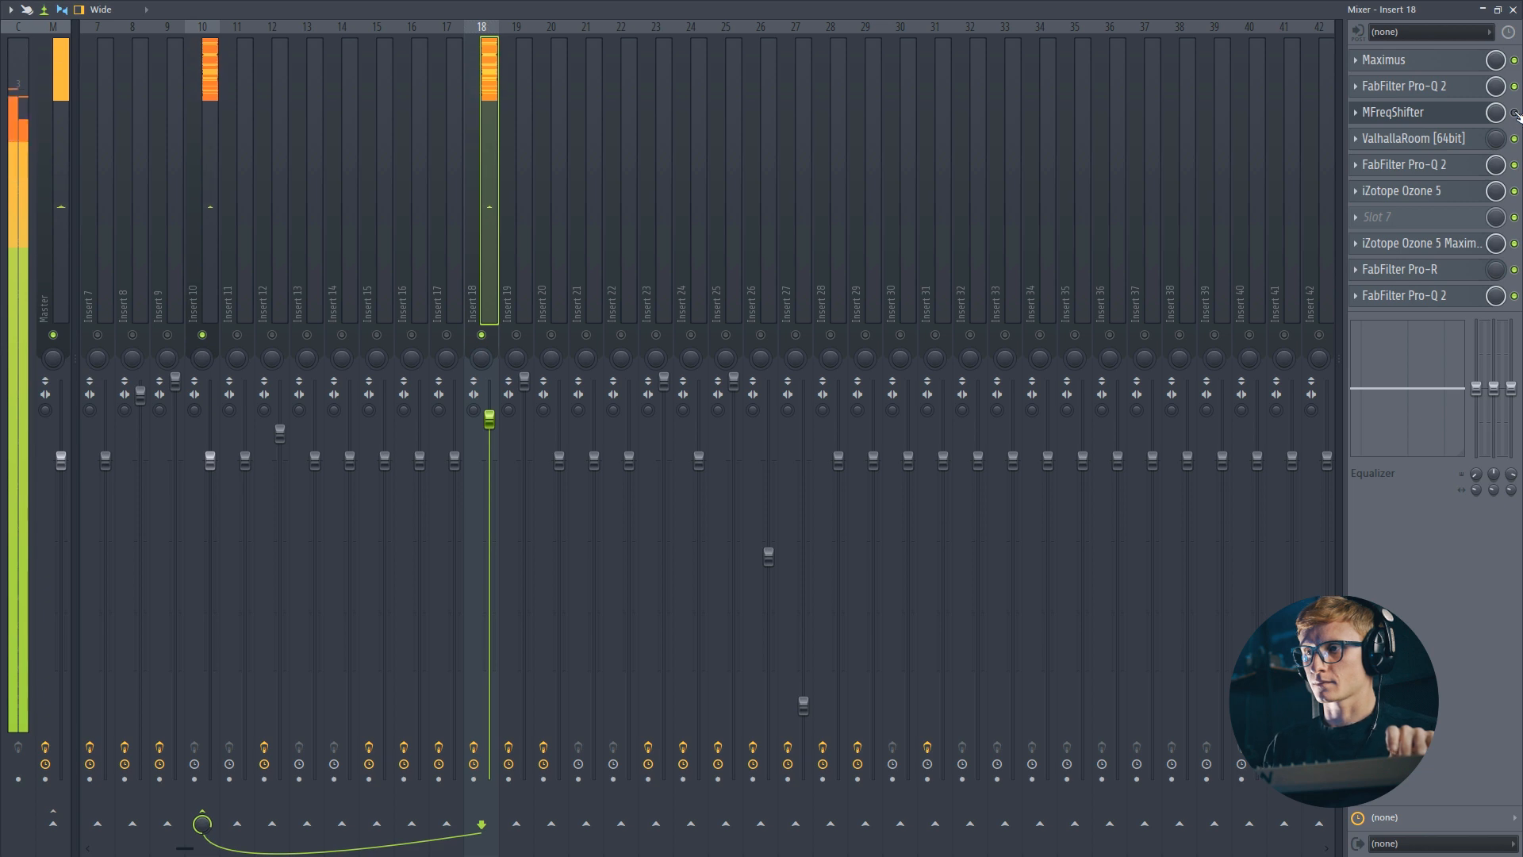
{"action": "left_click", "coordinate": [1513, 9]}
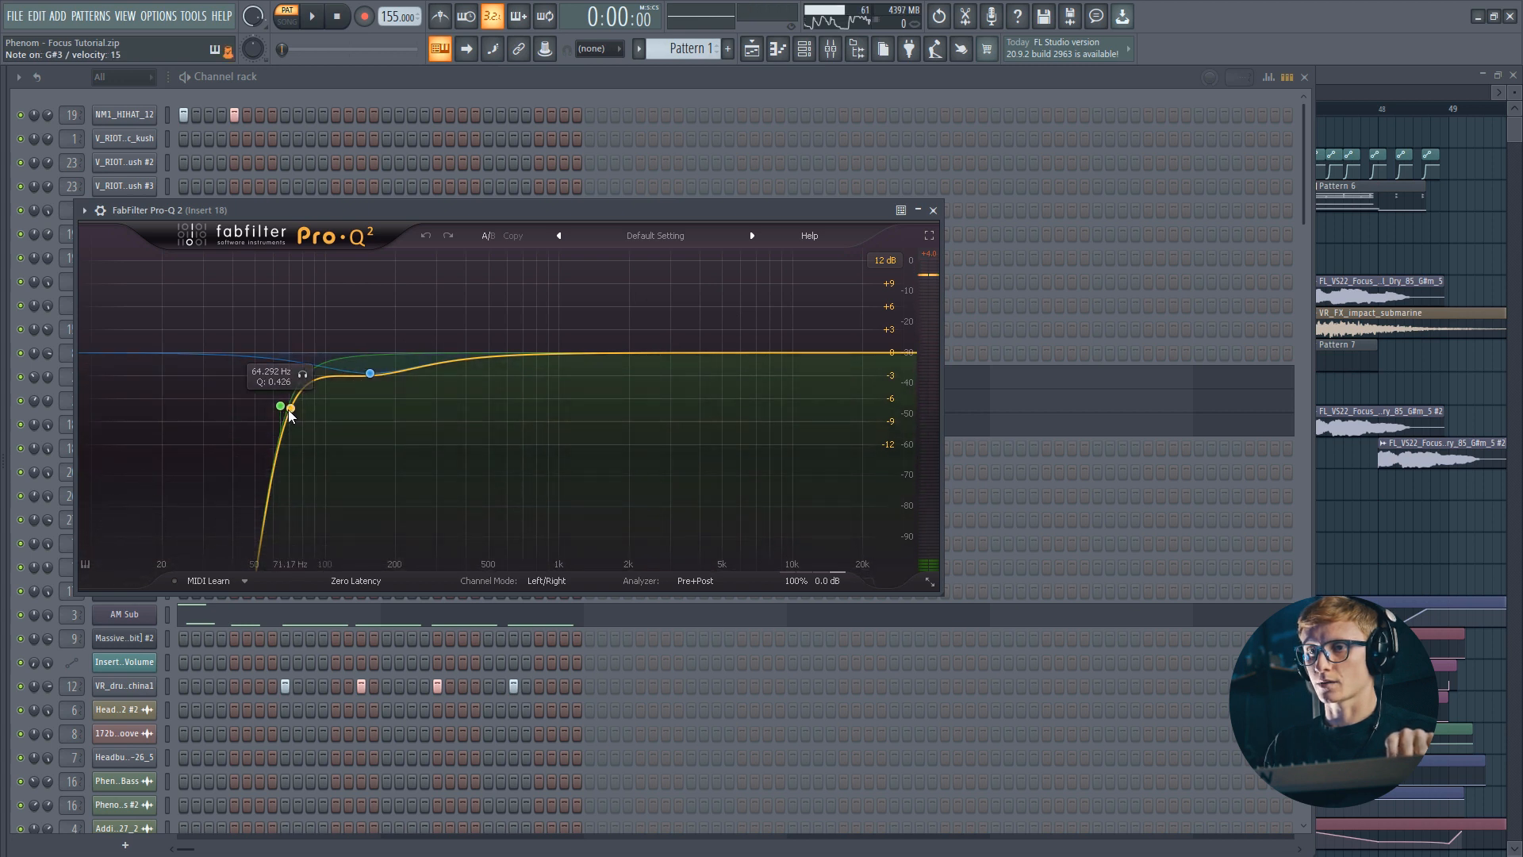
{"action": "left_click", "coordinate": [933, 211]}
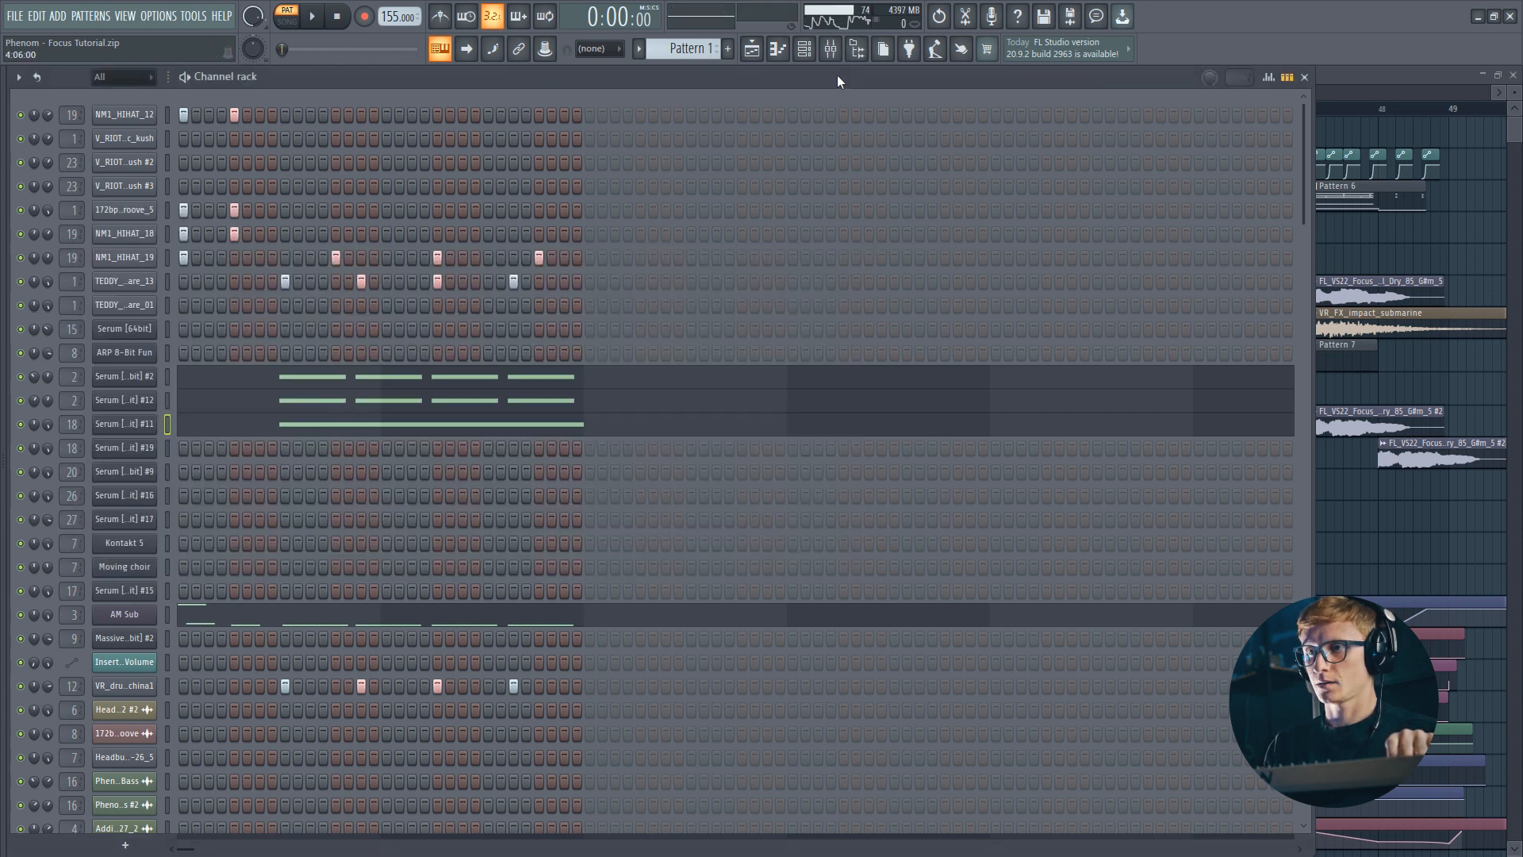
Open iZotope Ozone 5 on Insert 18 and compare the bass with its stereo imaging bypassed and active
{"action": "left_click", "coordinate": [832, 55]}
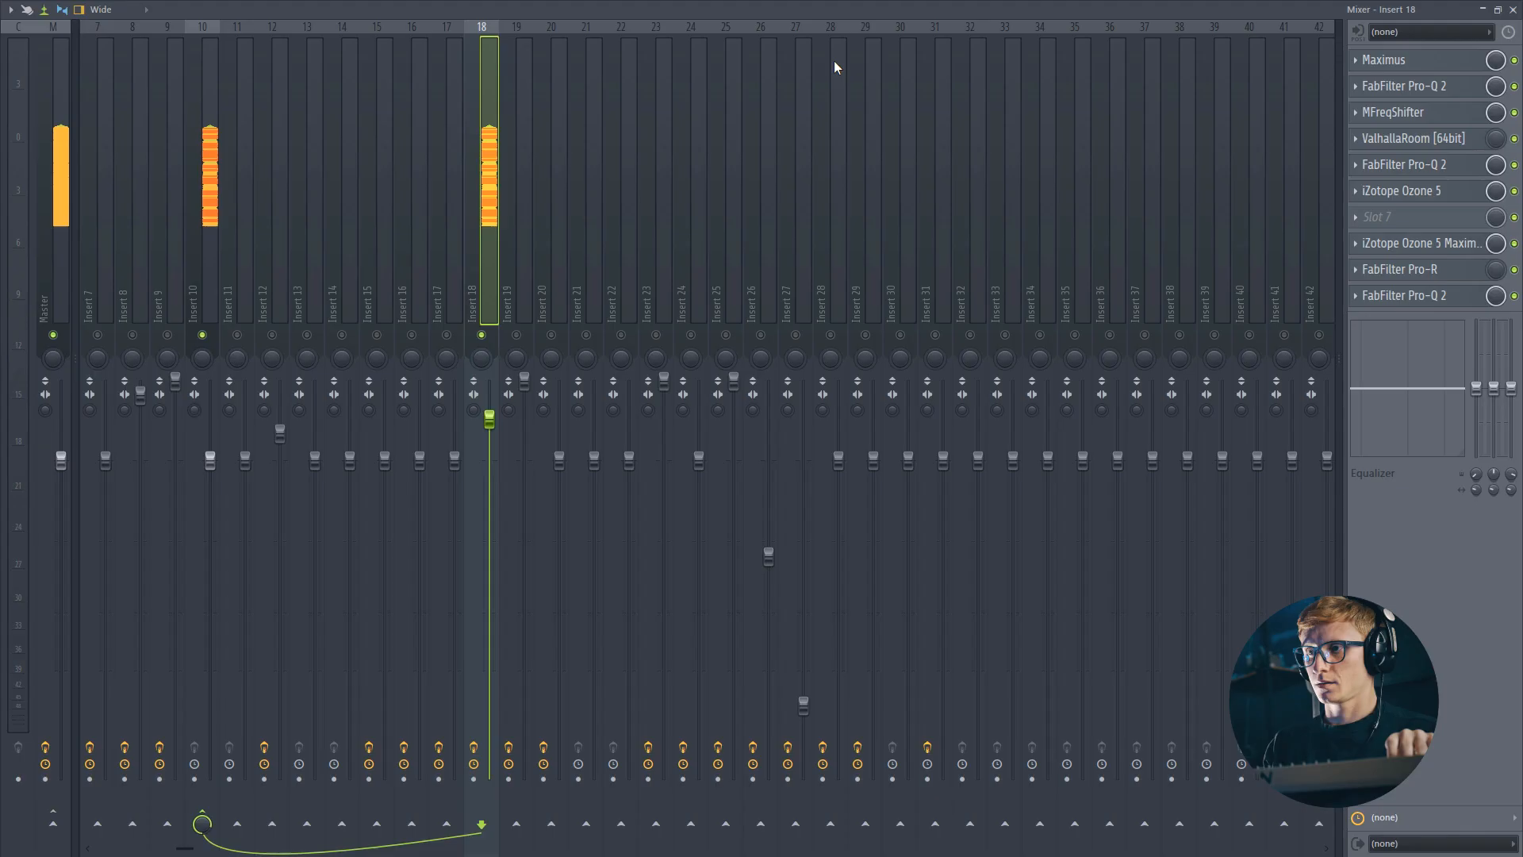
{"action": "left_click", "coordinate": [1514, 9]}
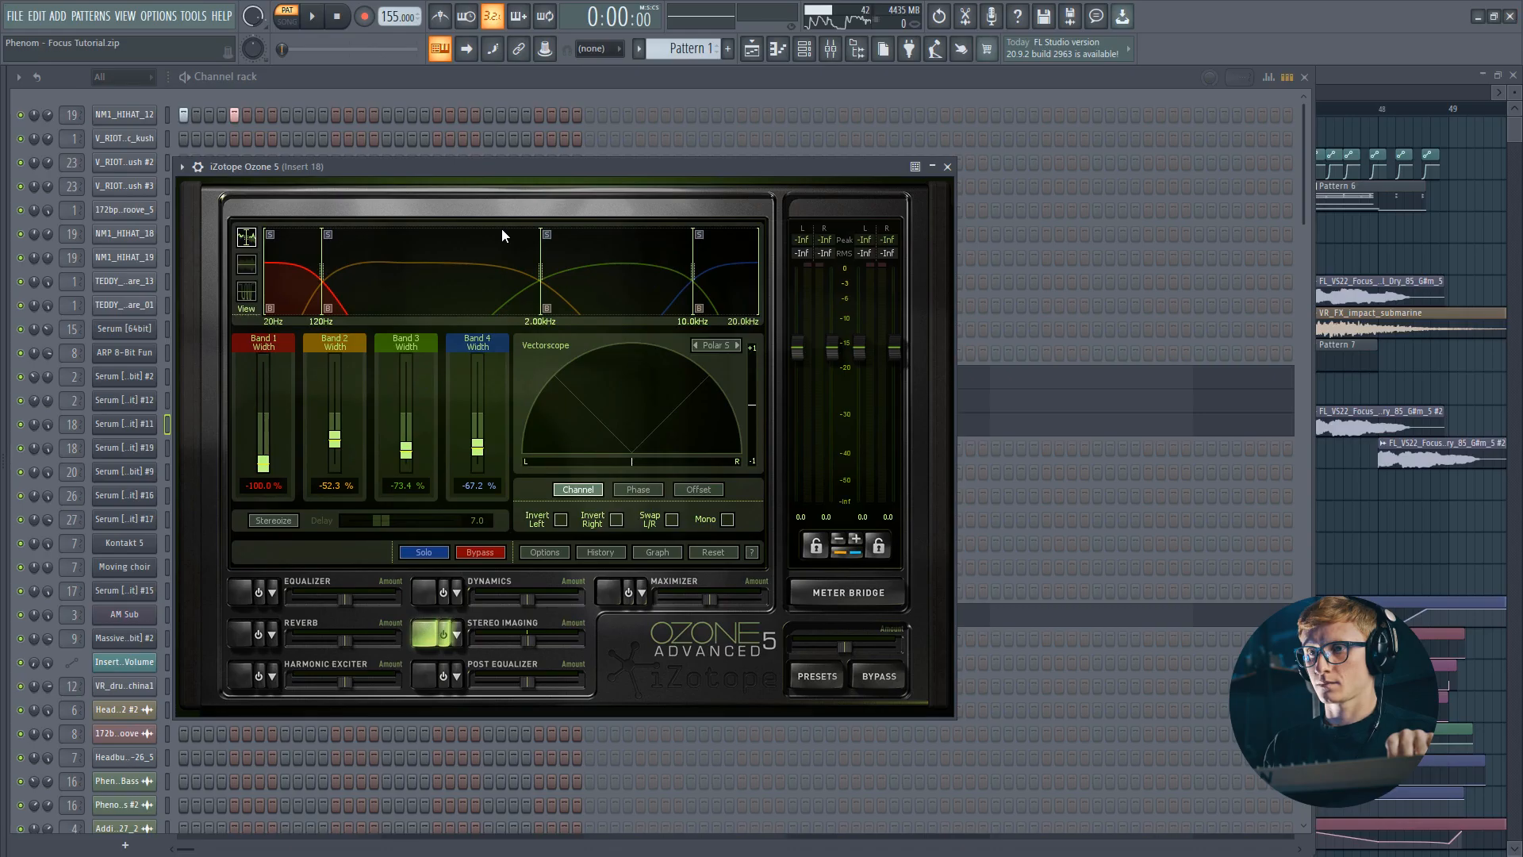
{"action": "left_click_drag", "start_coordinate": [542, 170], "coordinate": [637, 153]}
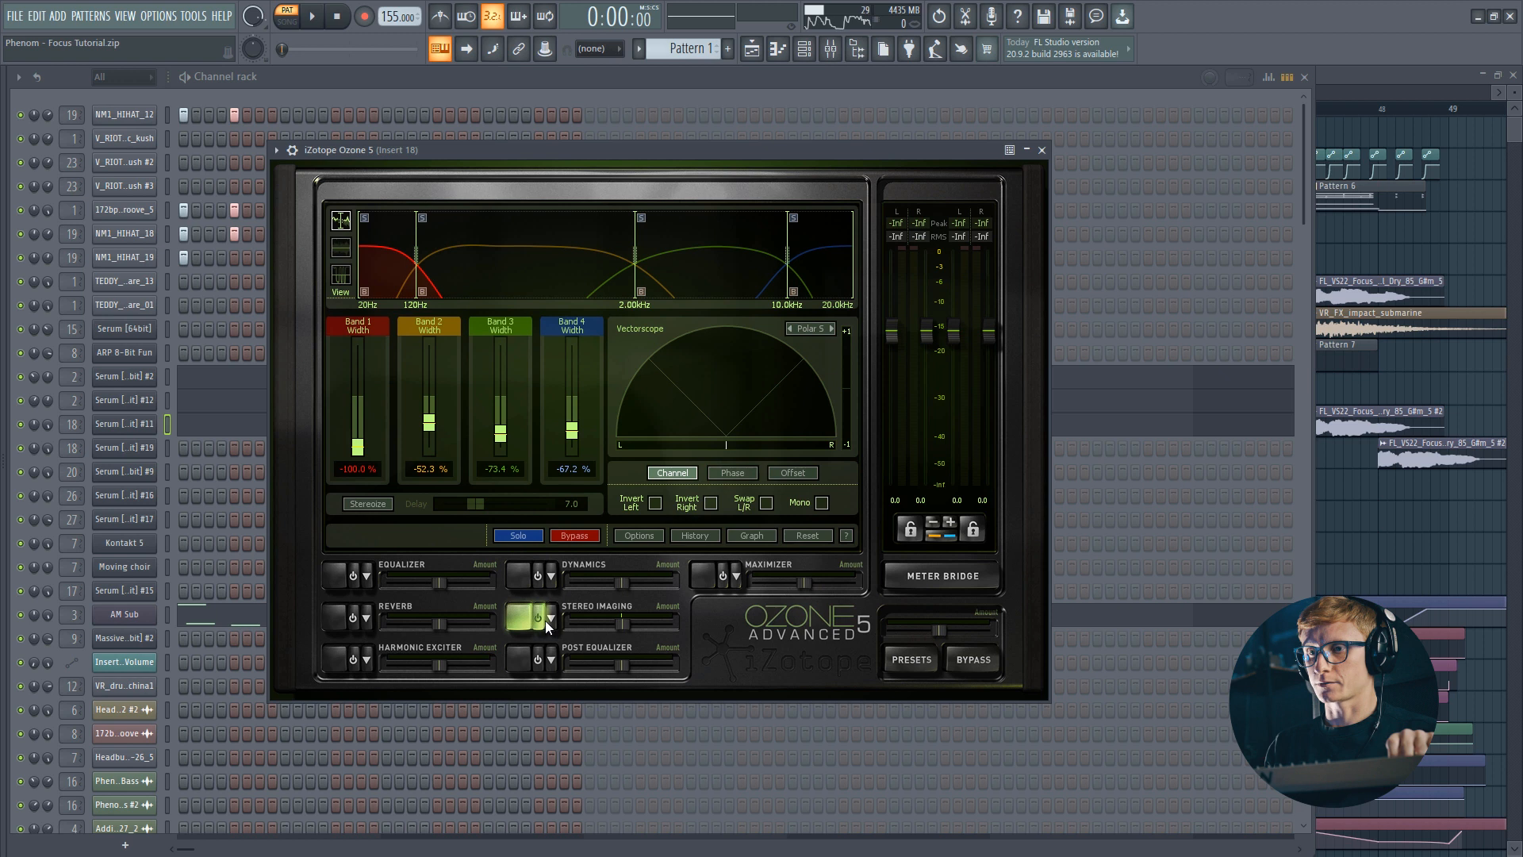
{"action": "key", "text": "space"}
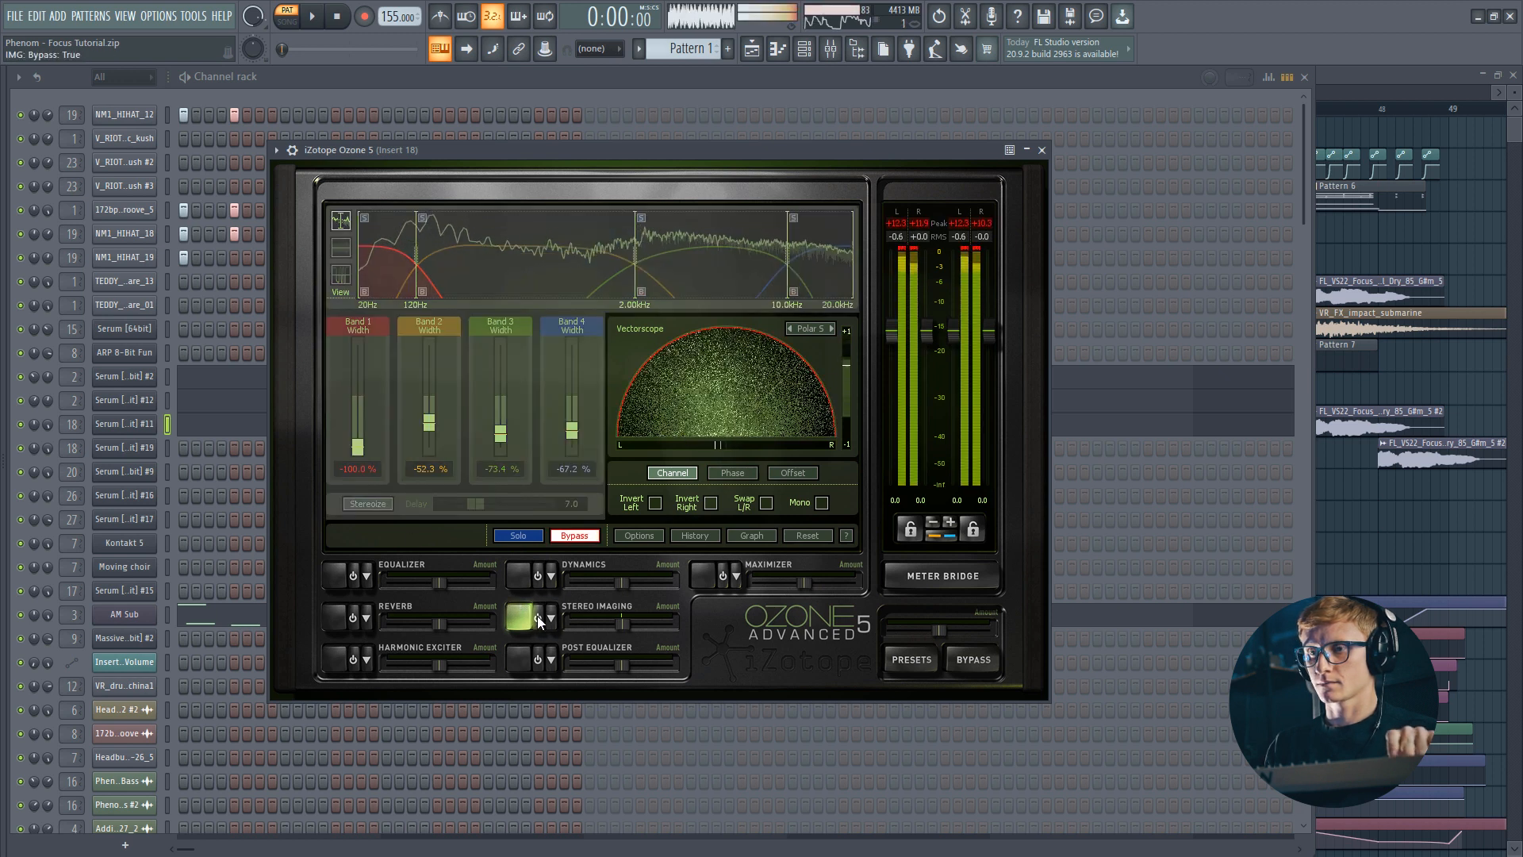
{"action": "left_click", "coordinate": [537, 620]}
{"action": "left_click", "coordinate": [537, 618]}
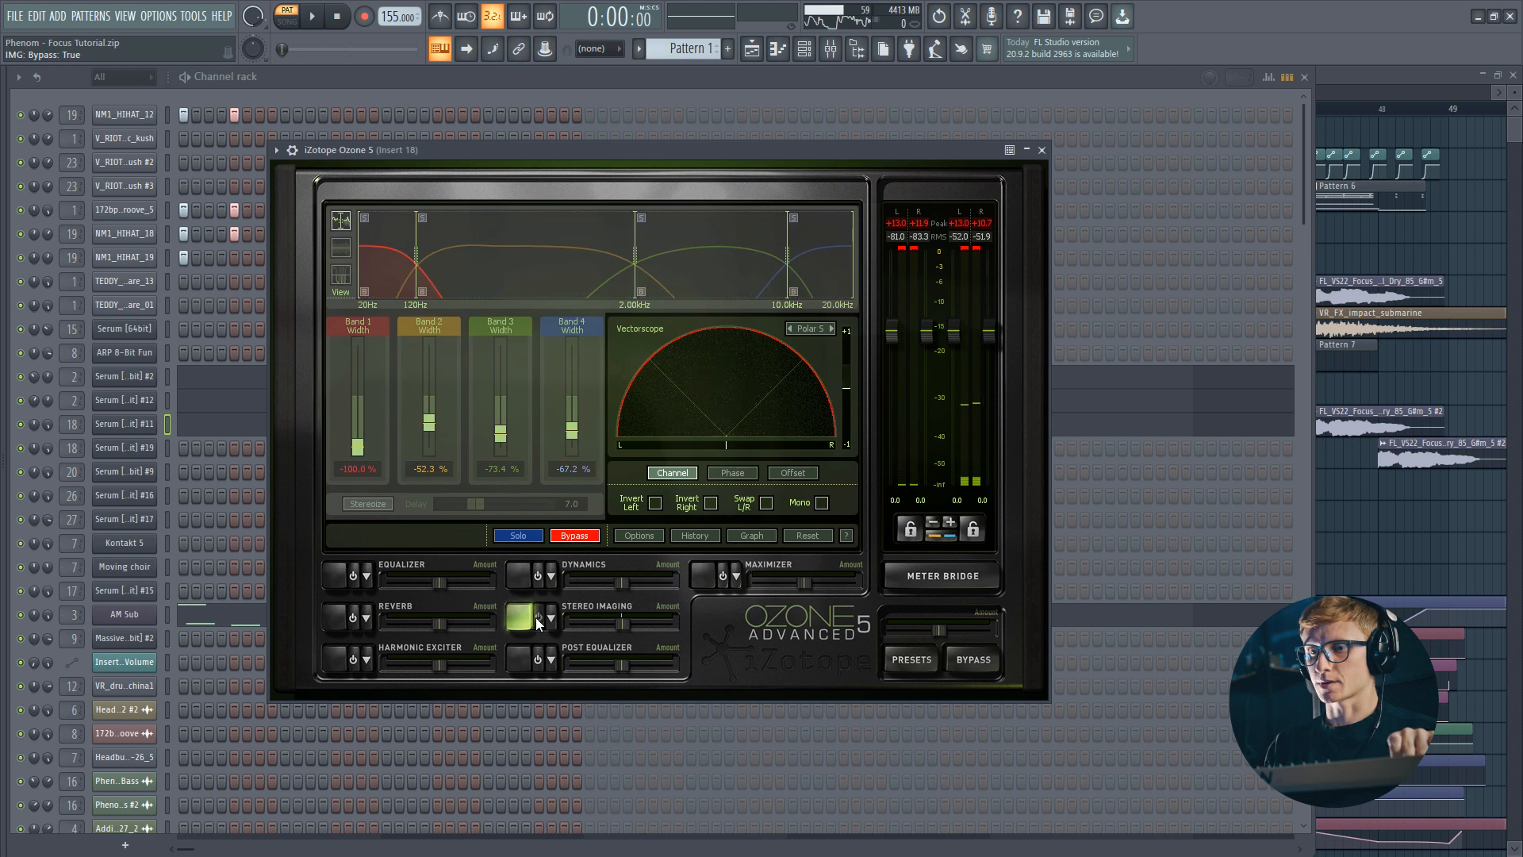
{"action": "left_click", "coordinate": [537, 619]}
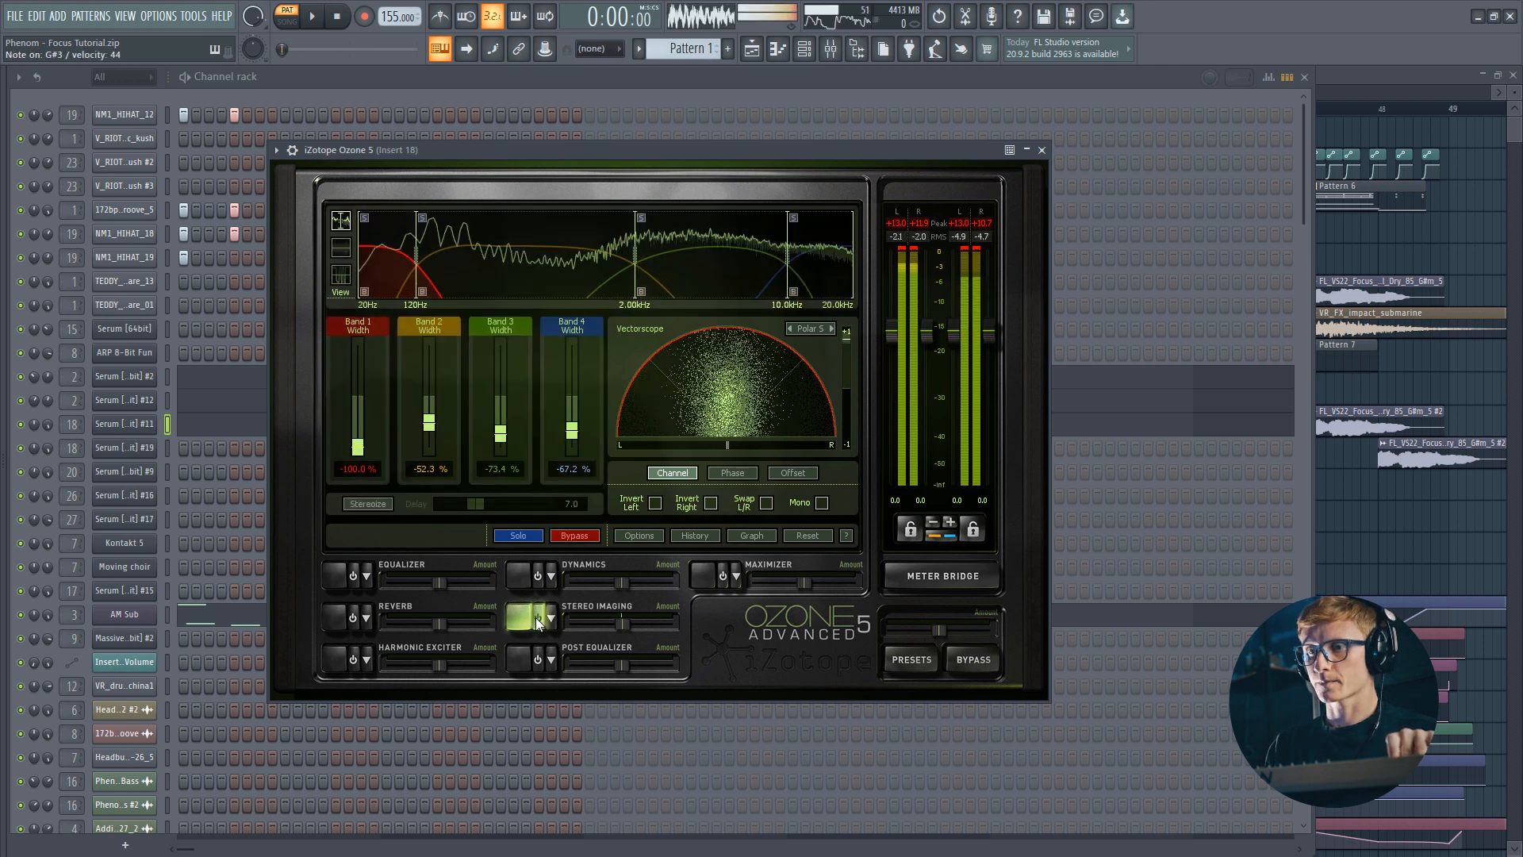
Set the Ozone 5 stereo imaging widths to about -48.4% for Band 3 and -59.4% for Band 4
{"action": "left_click_drag", "start_coordinate": [358, 446], "coordinate": [349, 463]}
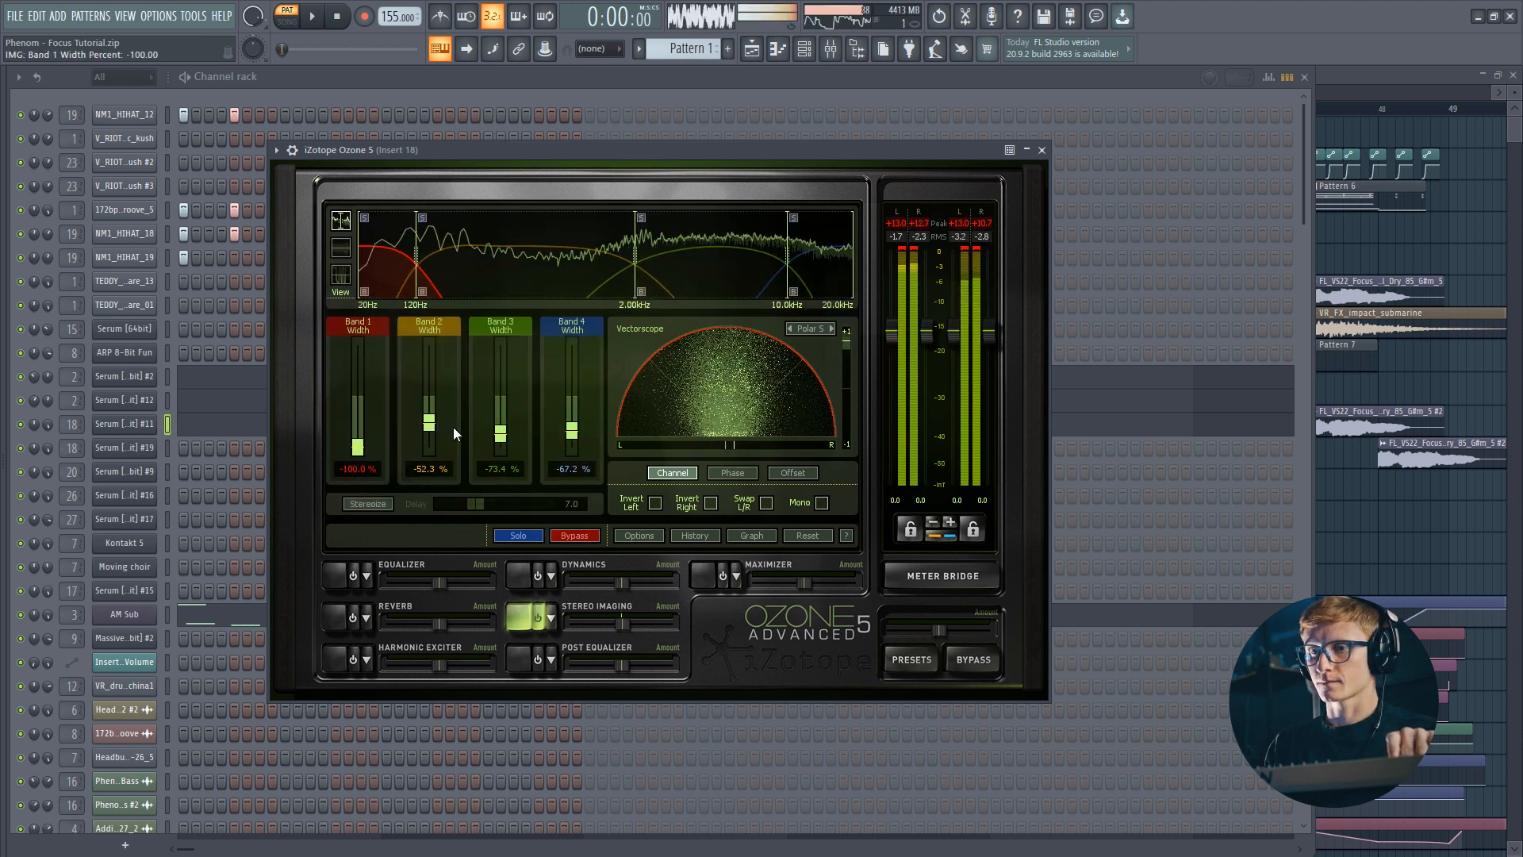
{"action": "left_click_drag", "start_coordinate": [573, 431], "coordinate": [506, 421]}
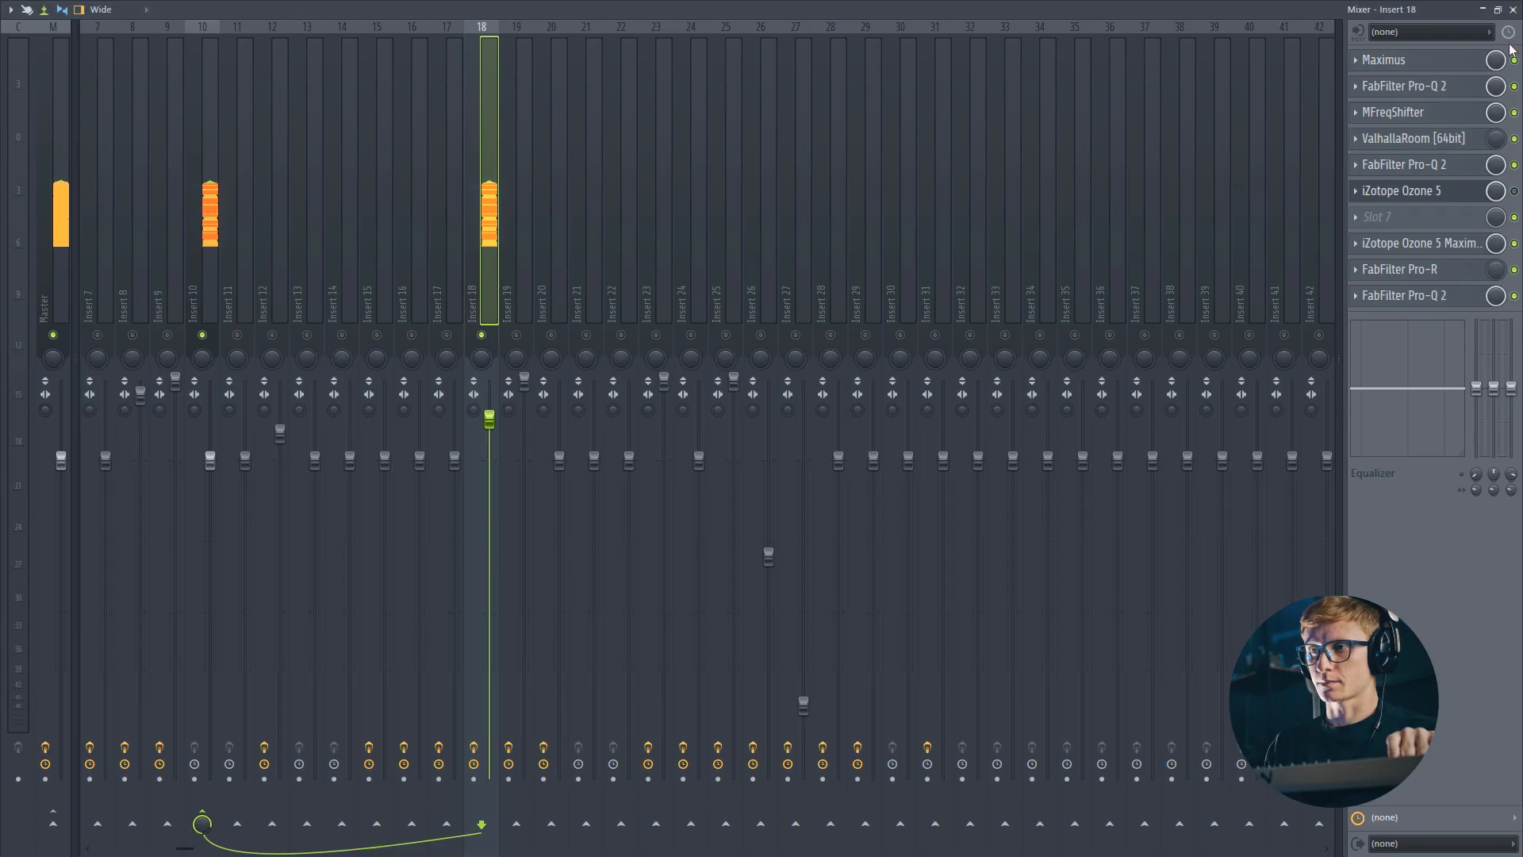
{"action": "left_click", "coordinate": [1513, 10]}
Examine the oscillator unison width settings among the global settings of Serum #11
{"action": "left_click", "coordinate": [149, 426]}
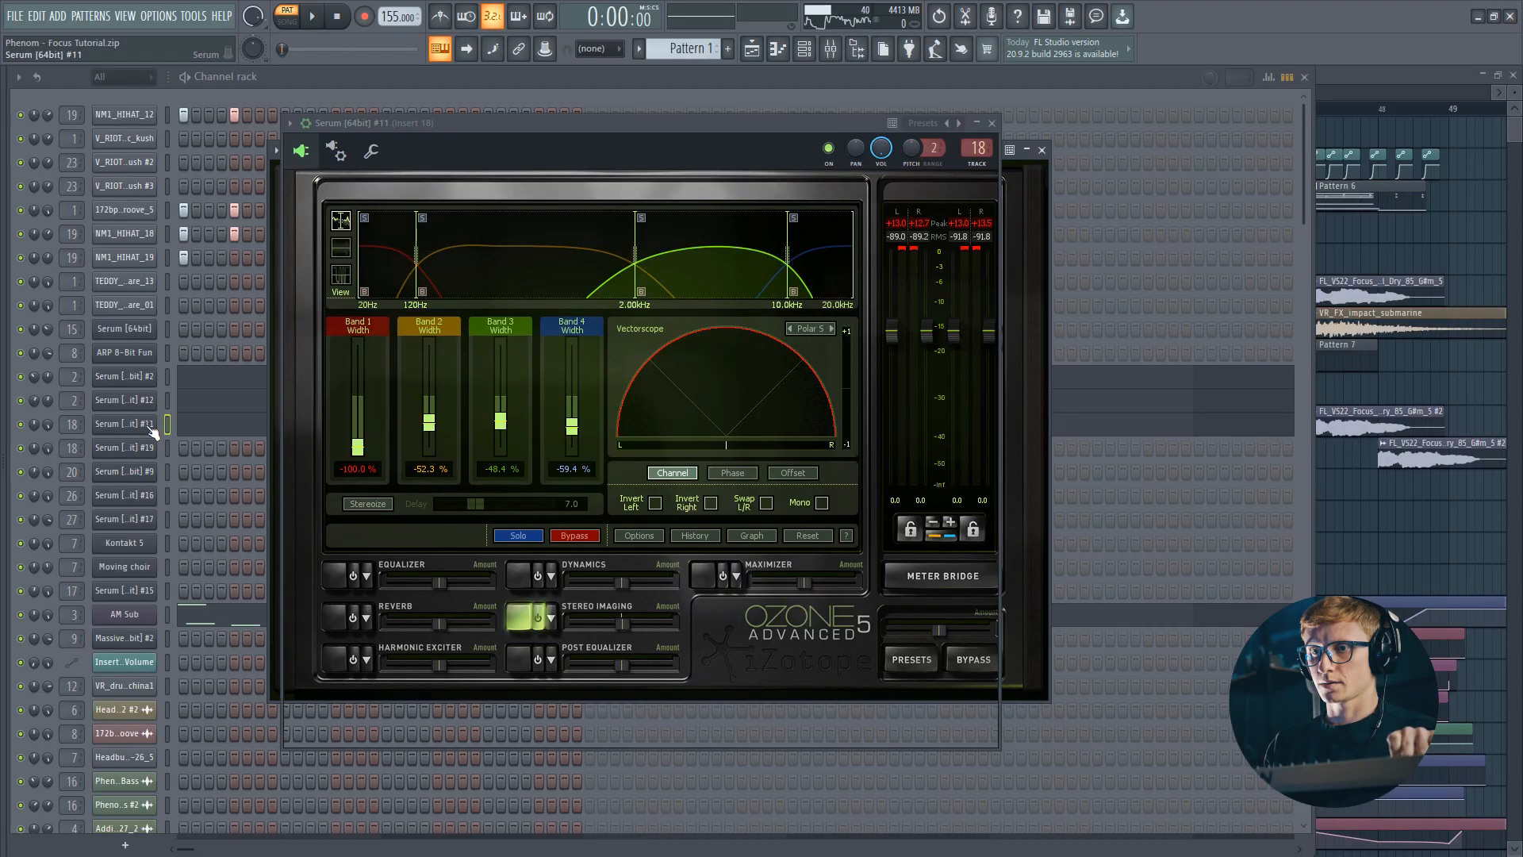
{"action": "left_click", "coordinate": [560, 198]}
{"action": "left_click", "coordinate": [578, 202]}
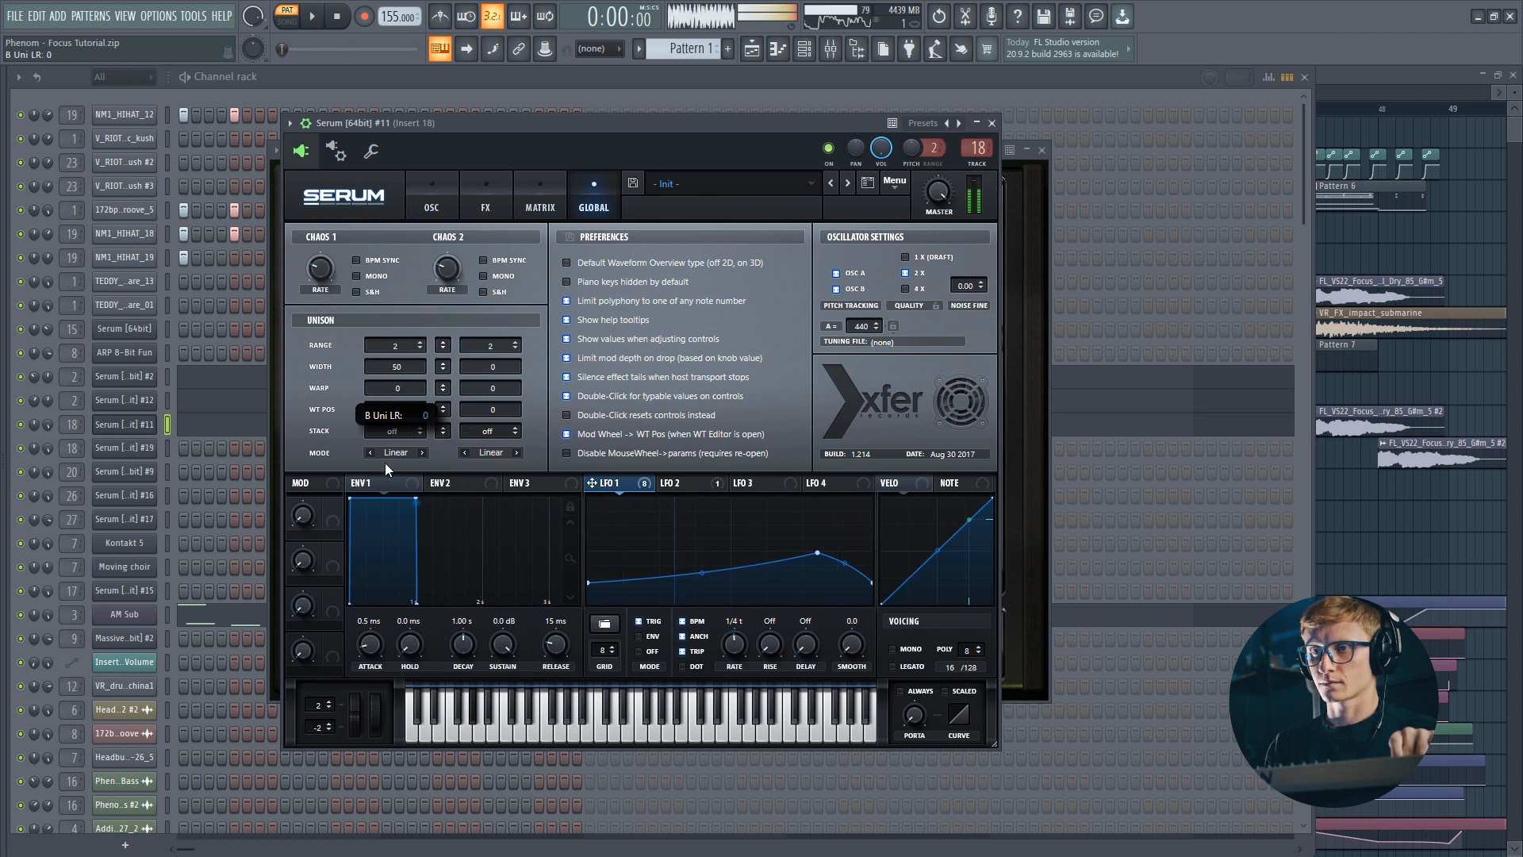
{"action": "left_click_drag", "start_coordinate": [408, 365], "coordinate": [415, 300]}
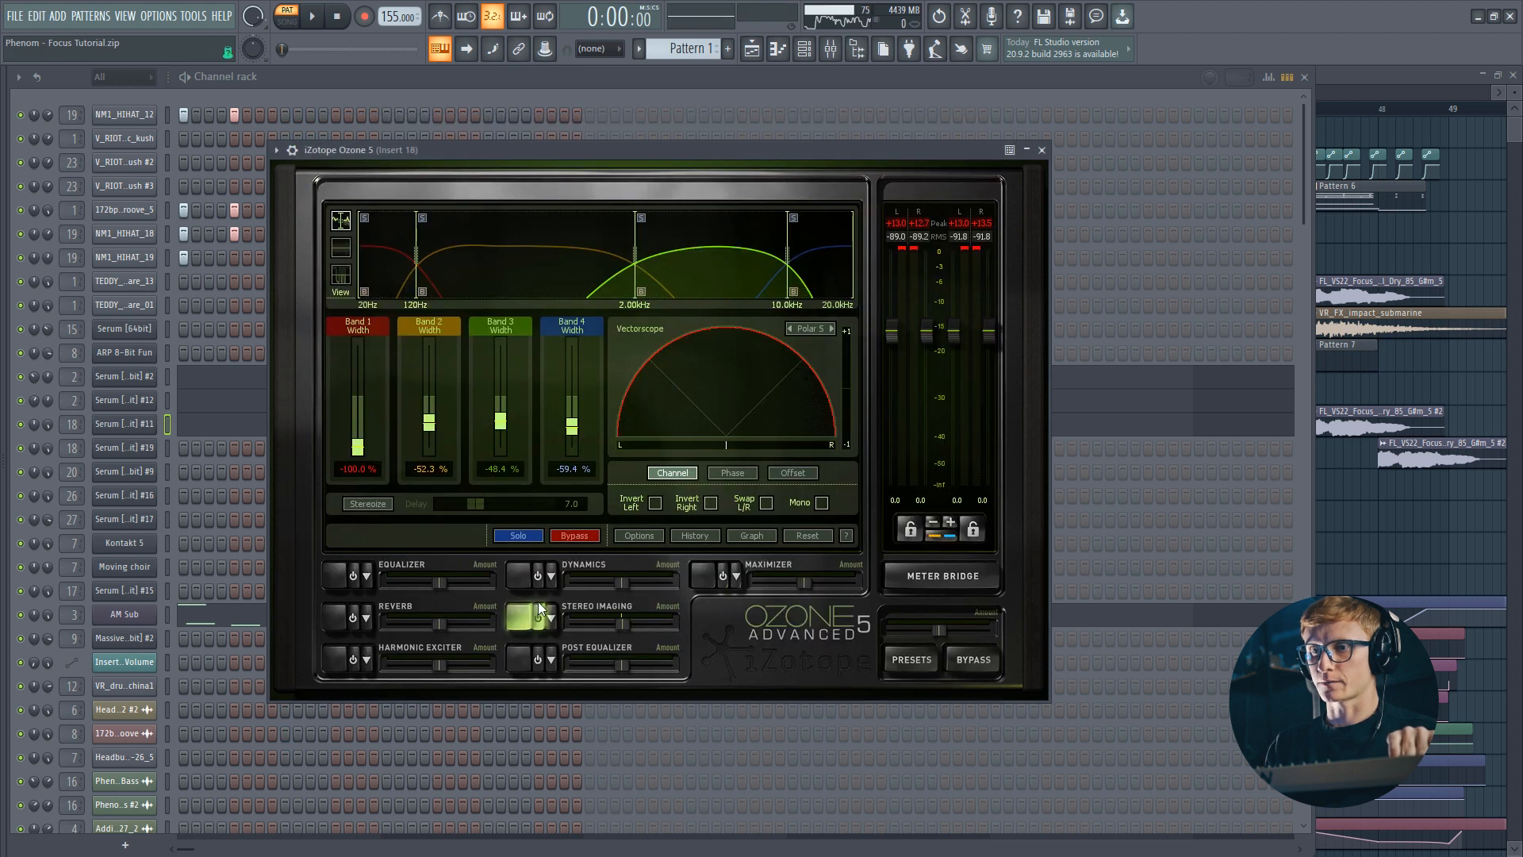
Toggle the Ozone 5 stereo imaging for comparison and set its Band 4 width to about -64.1%
{"action": "left_click", "coordinate": [538, 615]}
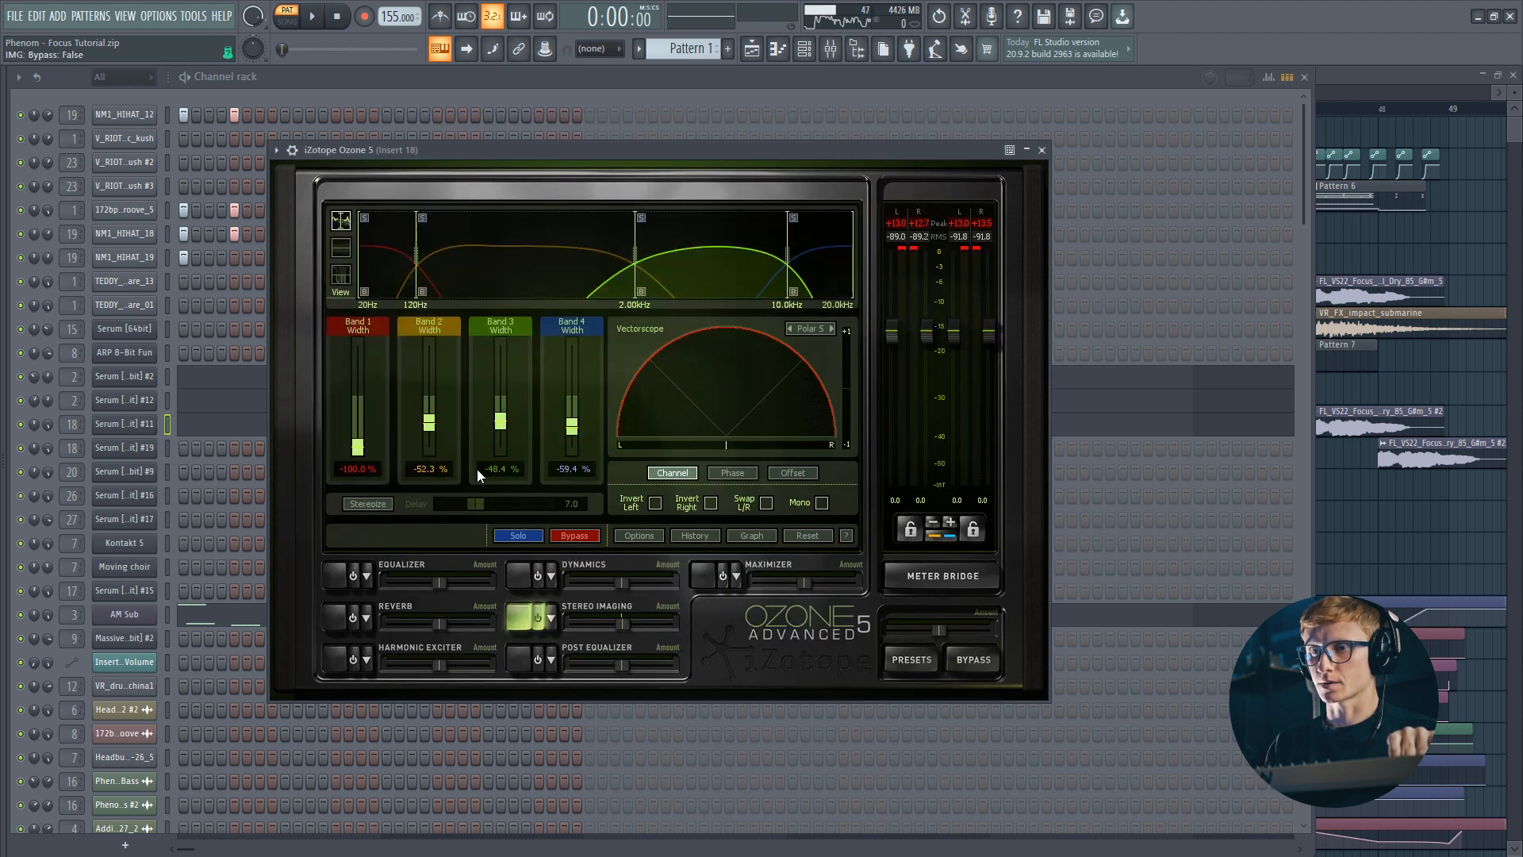
{"action": "left_click", "coordinate": [850, 50]}
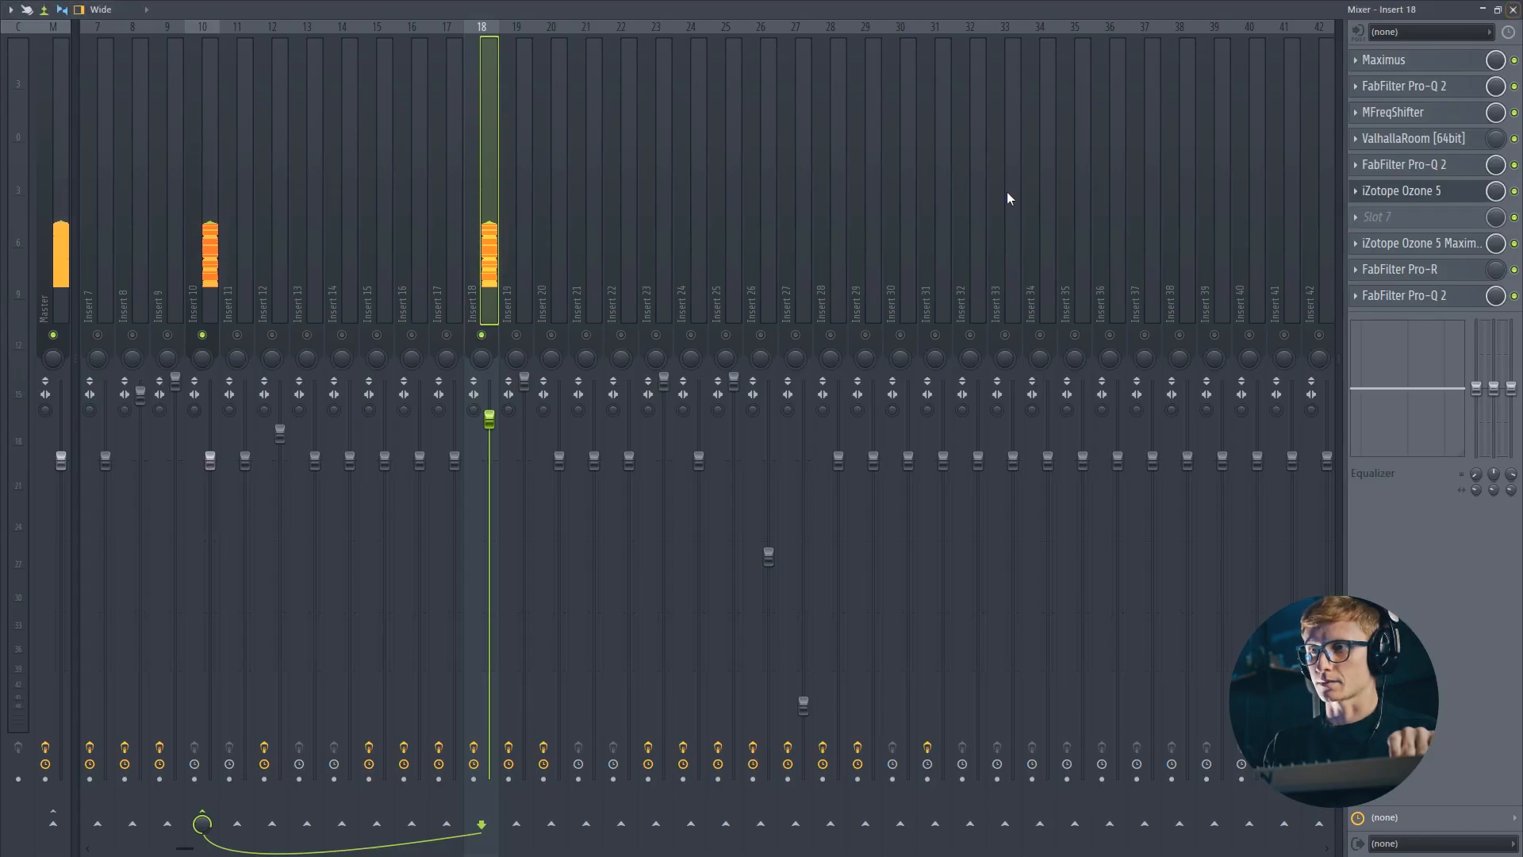
{"action": "left_click", "coordinate": [1513, 10]}
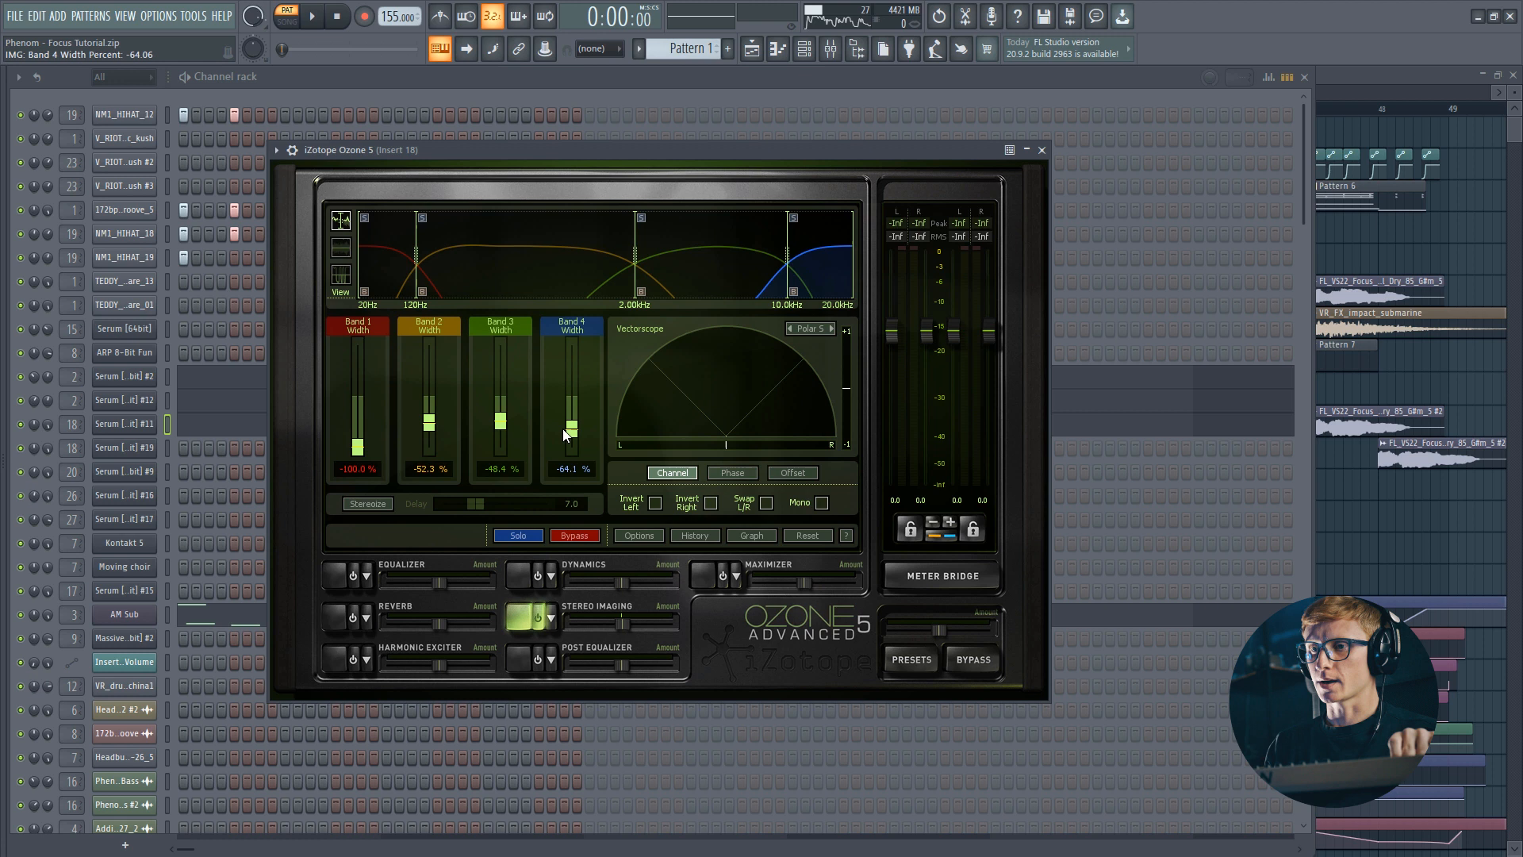
{"action": "left_click_drag", "start_coordinate": [576, 350], "coordinate": [424, 444]}
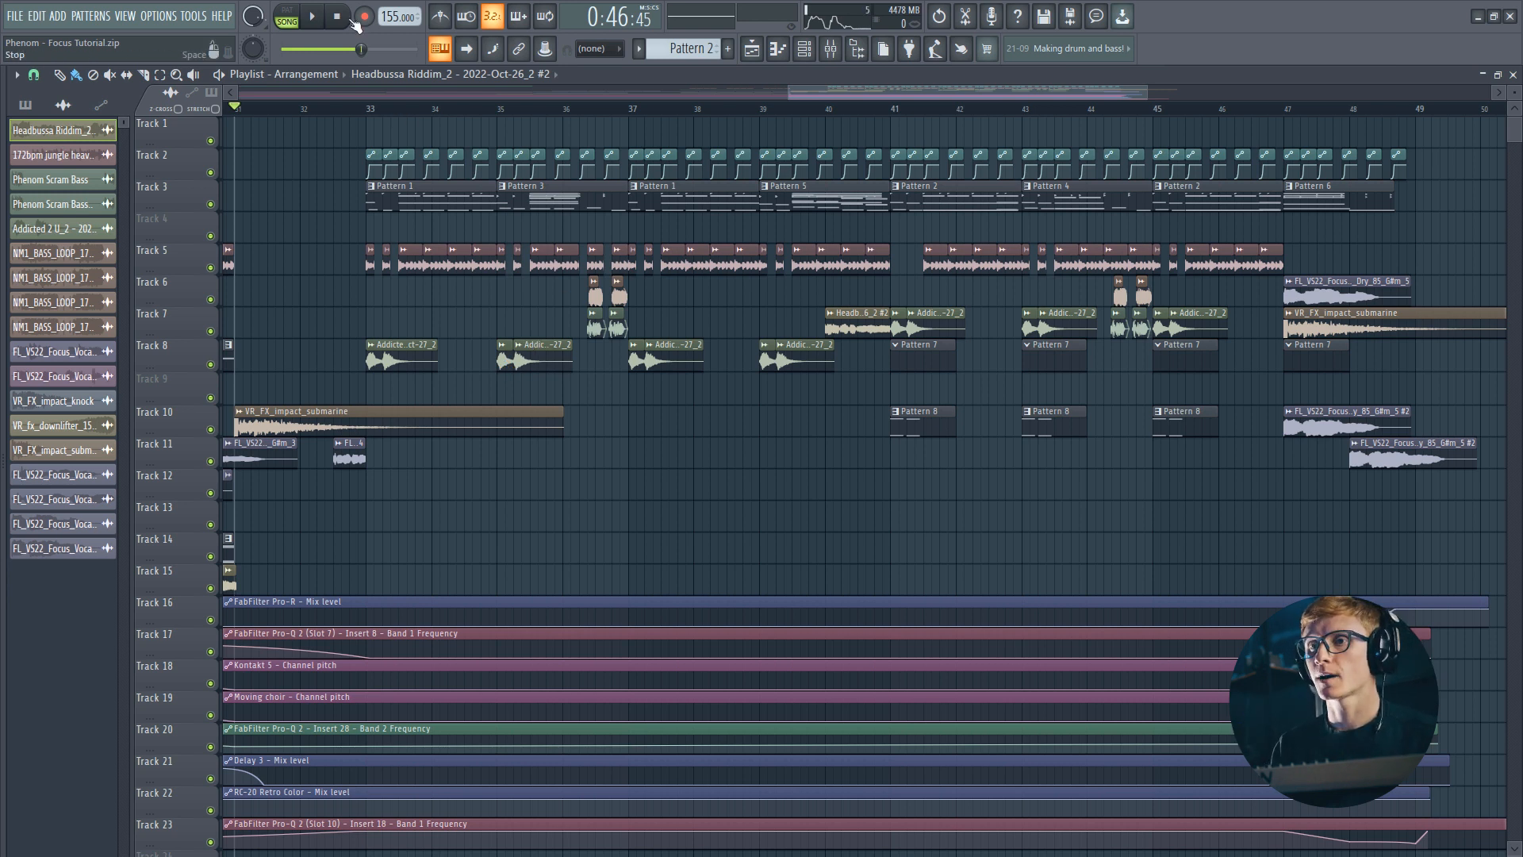
Play the song arrangement in the playlist from just before bar 31
{"action": "left_click", "coordinate": [311, 20]}
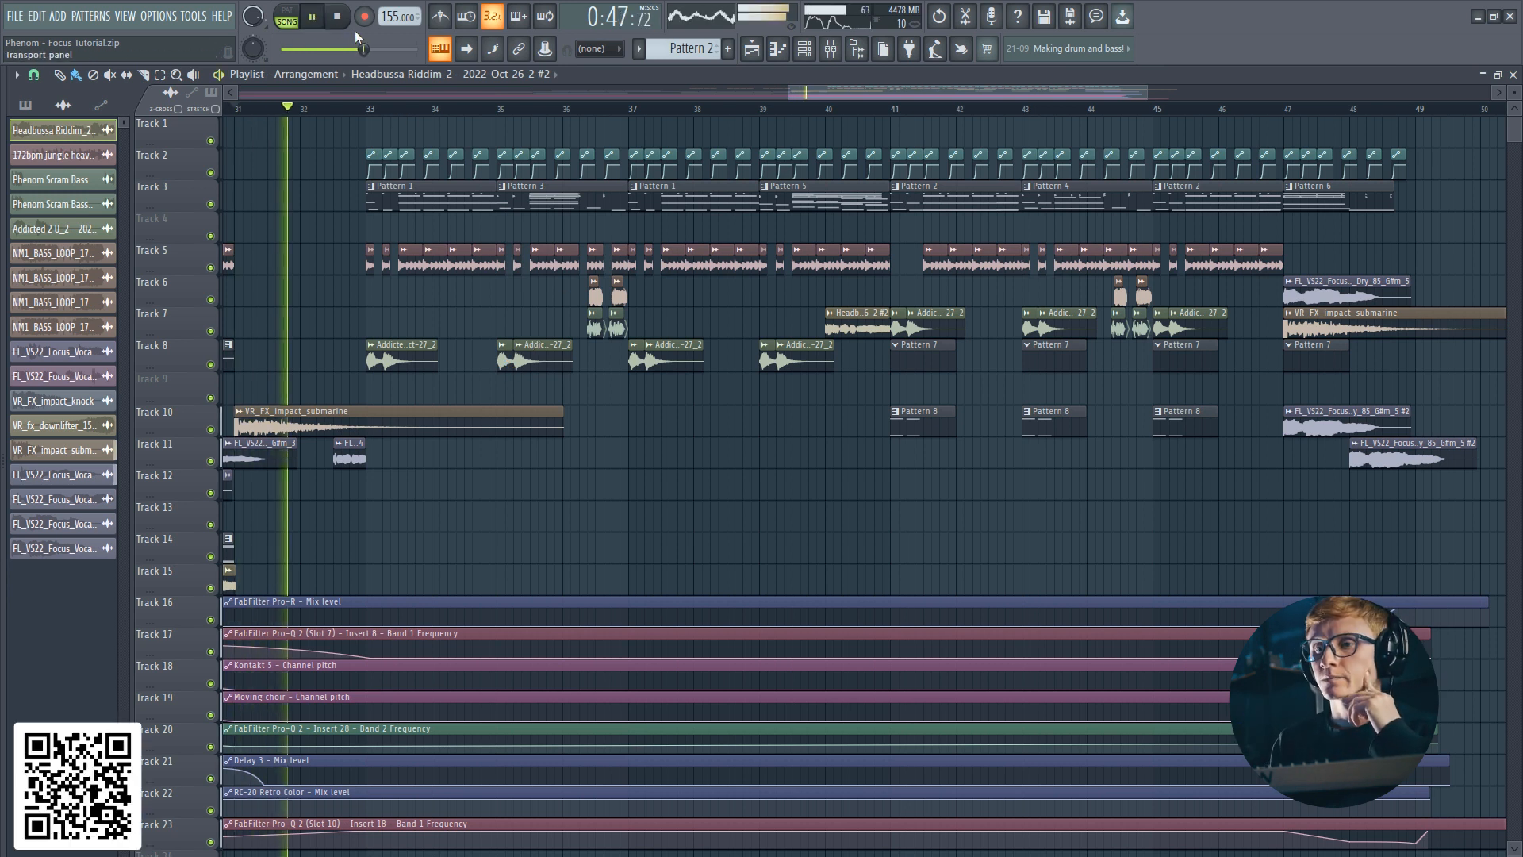